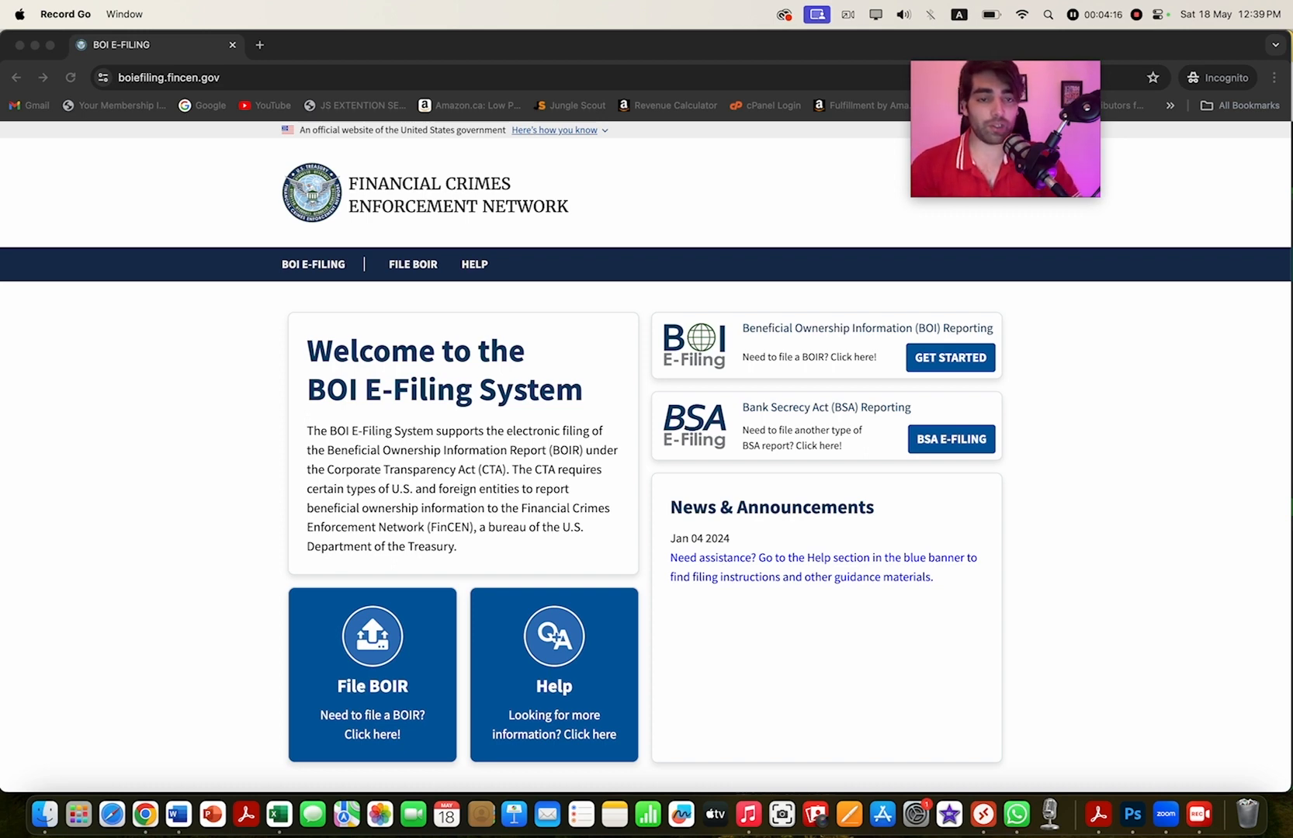
- Begin a new BOIR filing and pick Prepare & Submit BOIR under File Online BOIR
key(super+Tab)
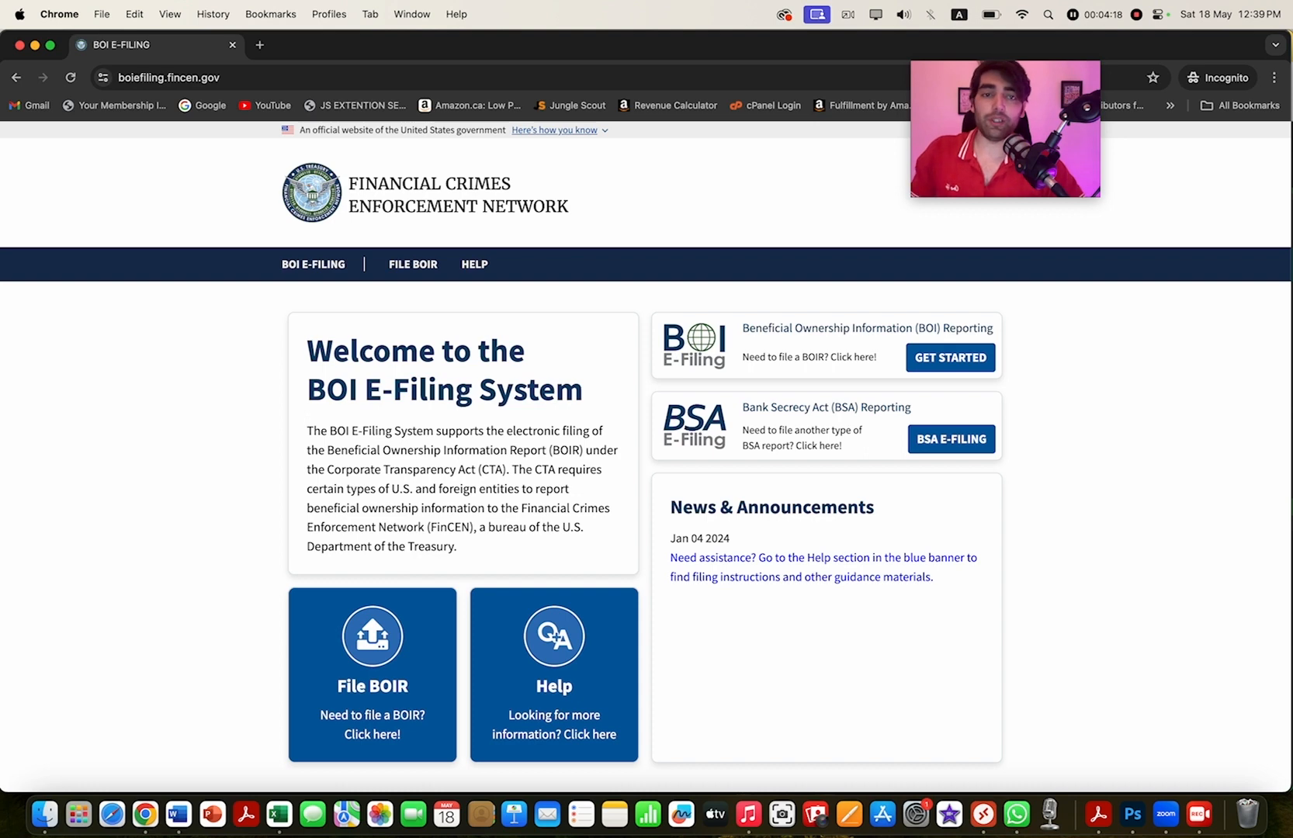
click(950, 357)
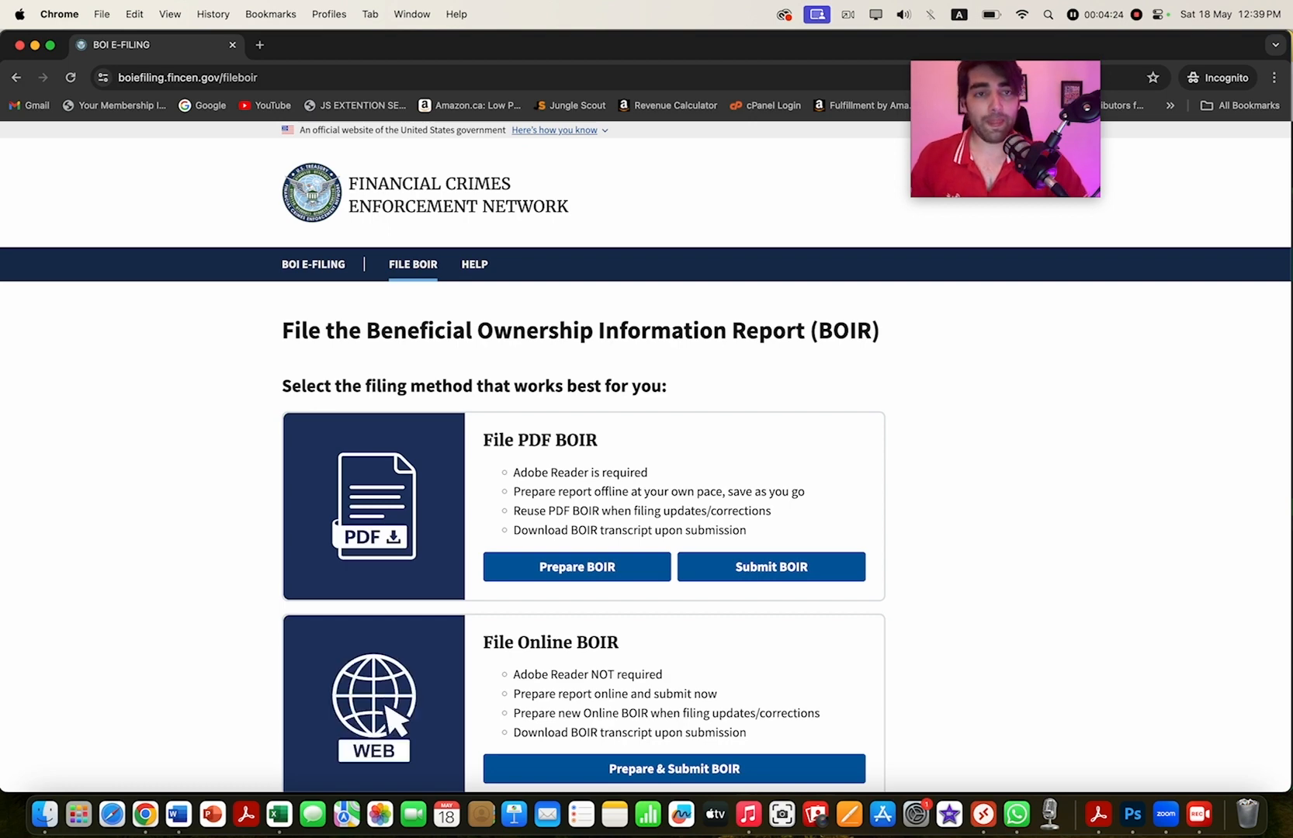
scroll(646, 458, down, 2)
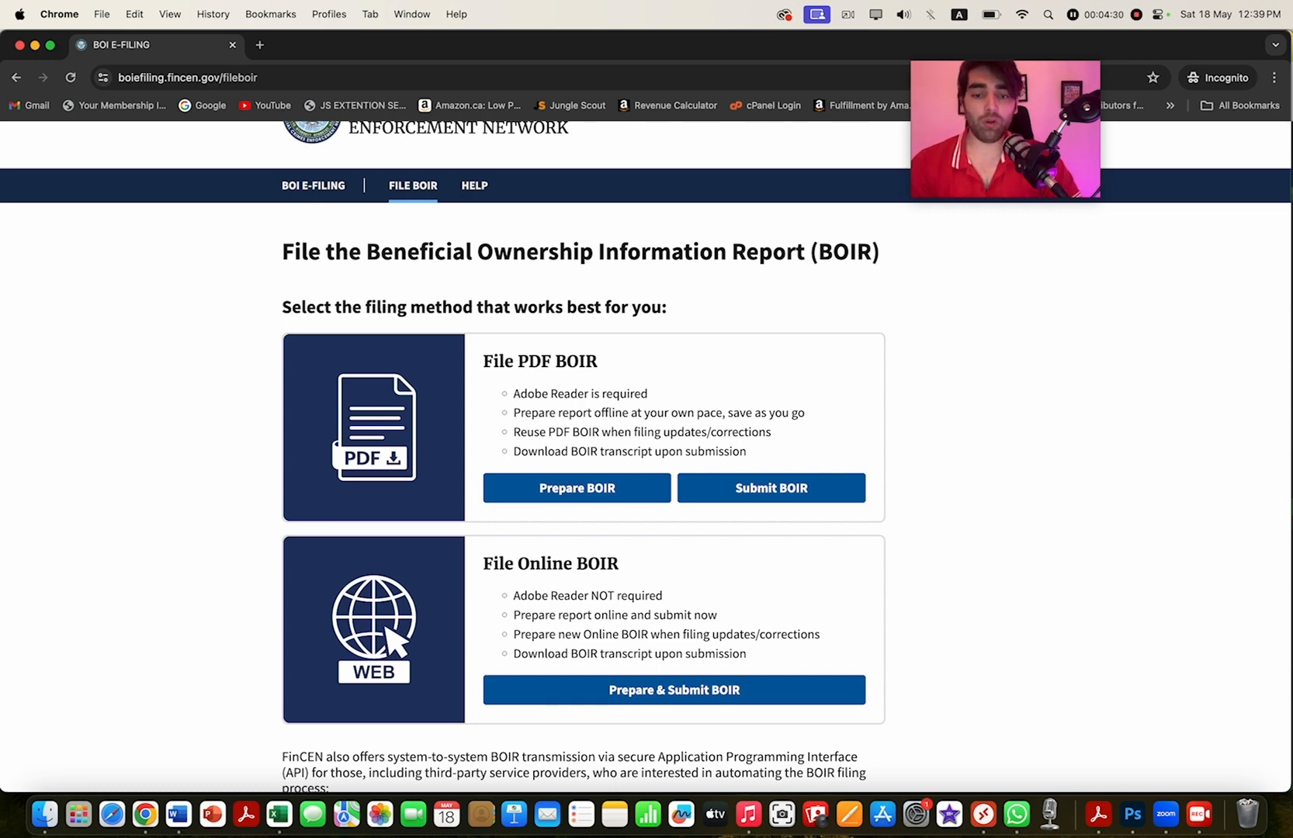
click(673, 689)
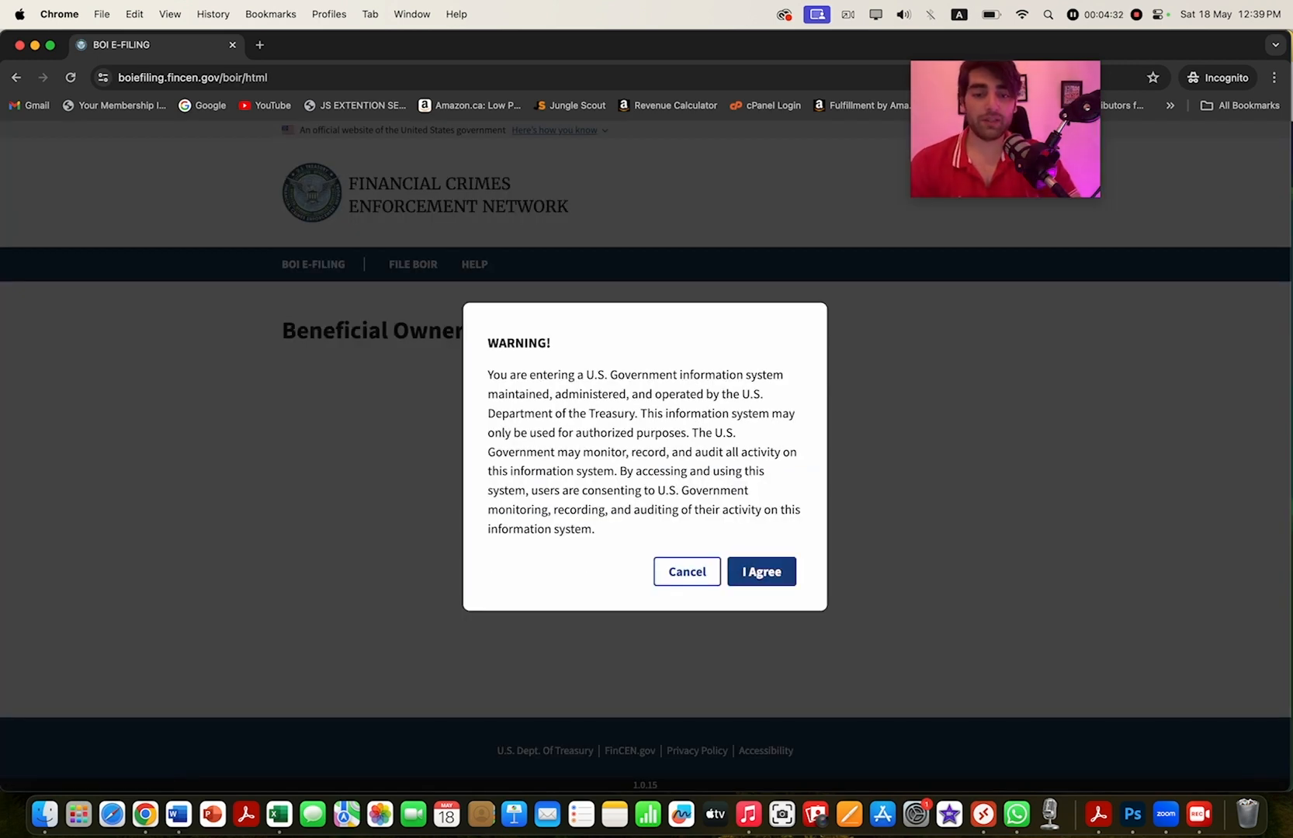
- Accept the usage warning, choose a. Initial report, and continue to the Reporting Company tab
click(761, 571)
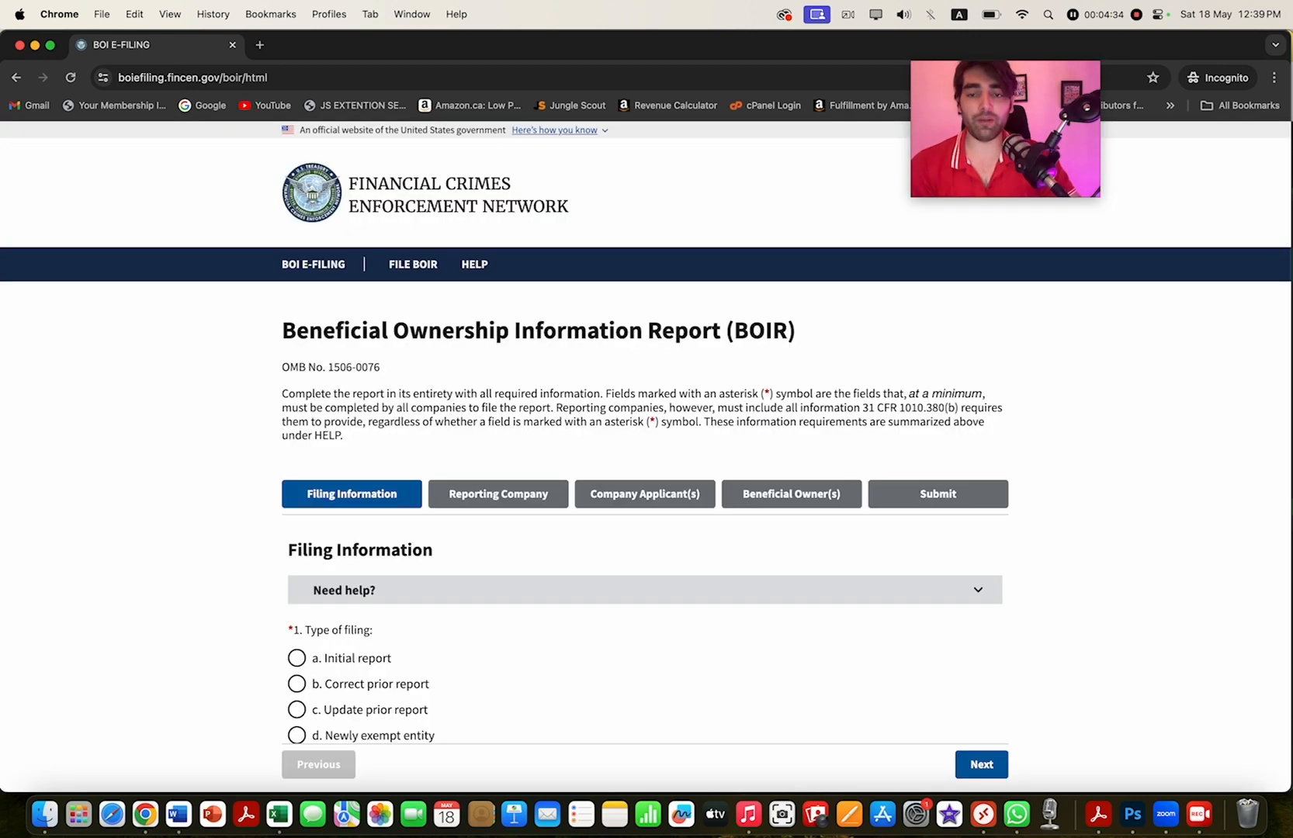
scroll(646, 435, down, 1)
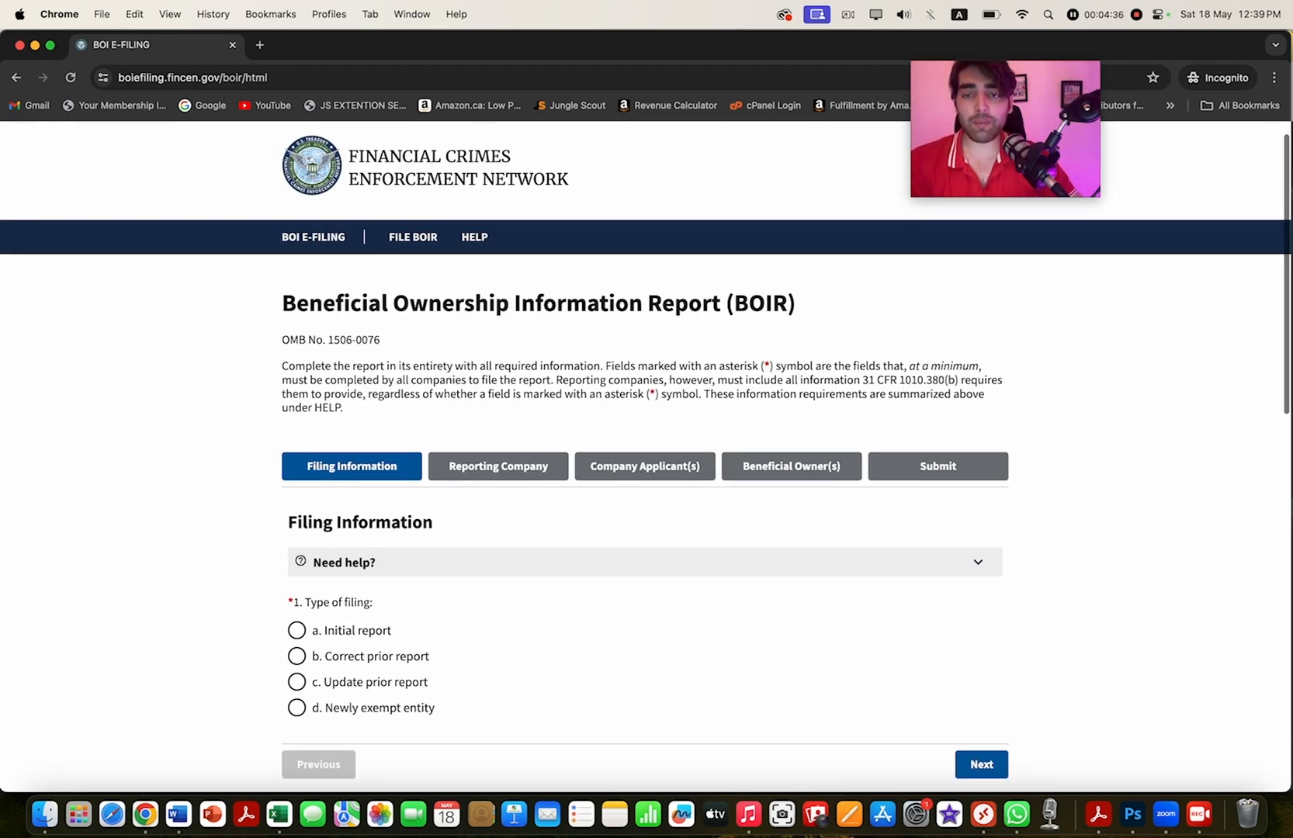
scroll(647, 435, down, 5)
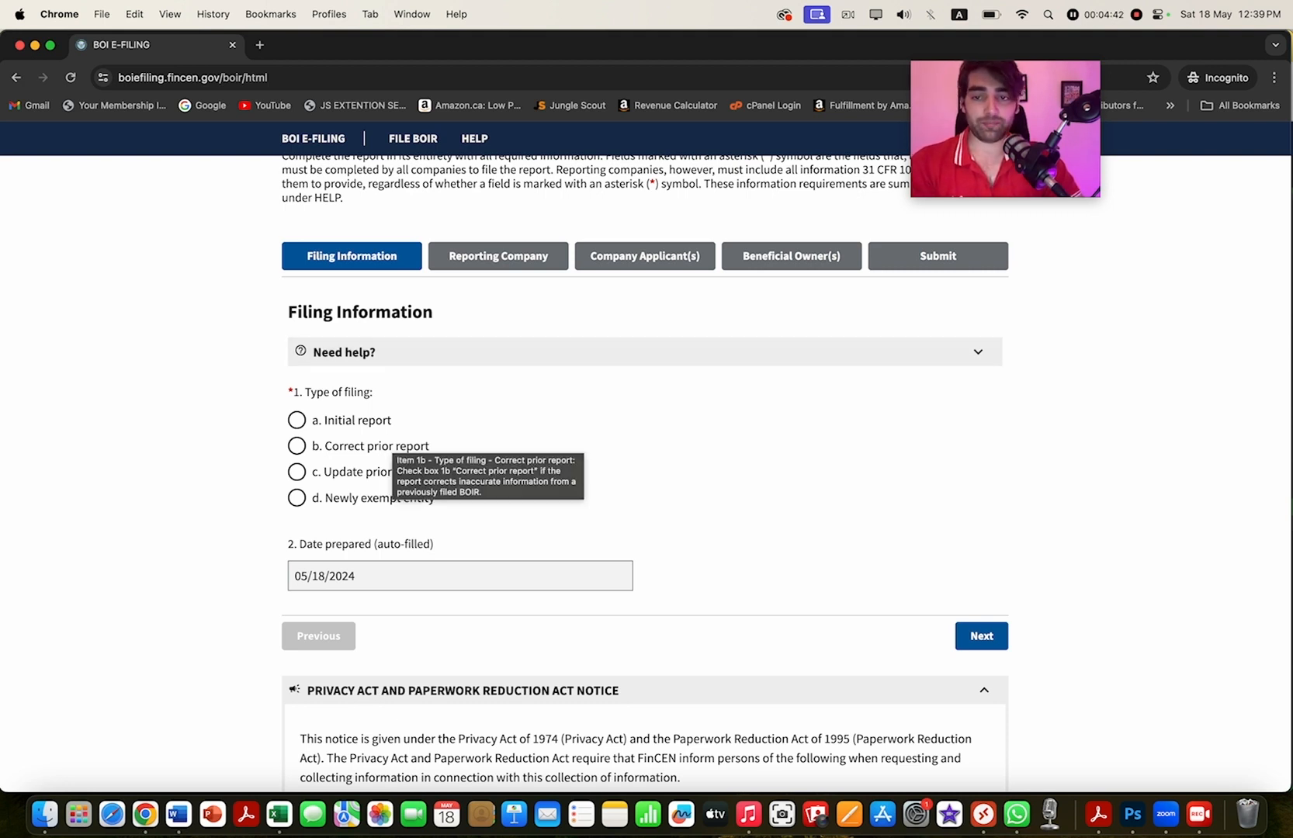
click(296, 420)
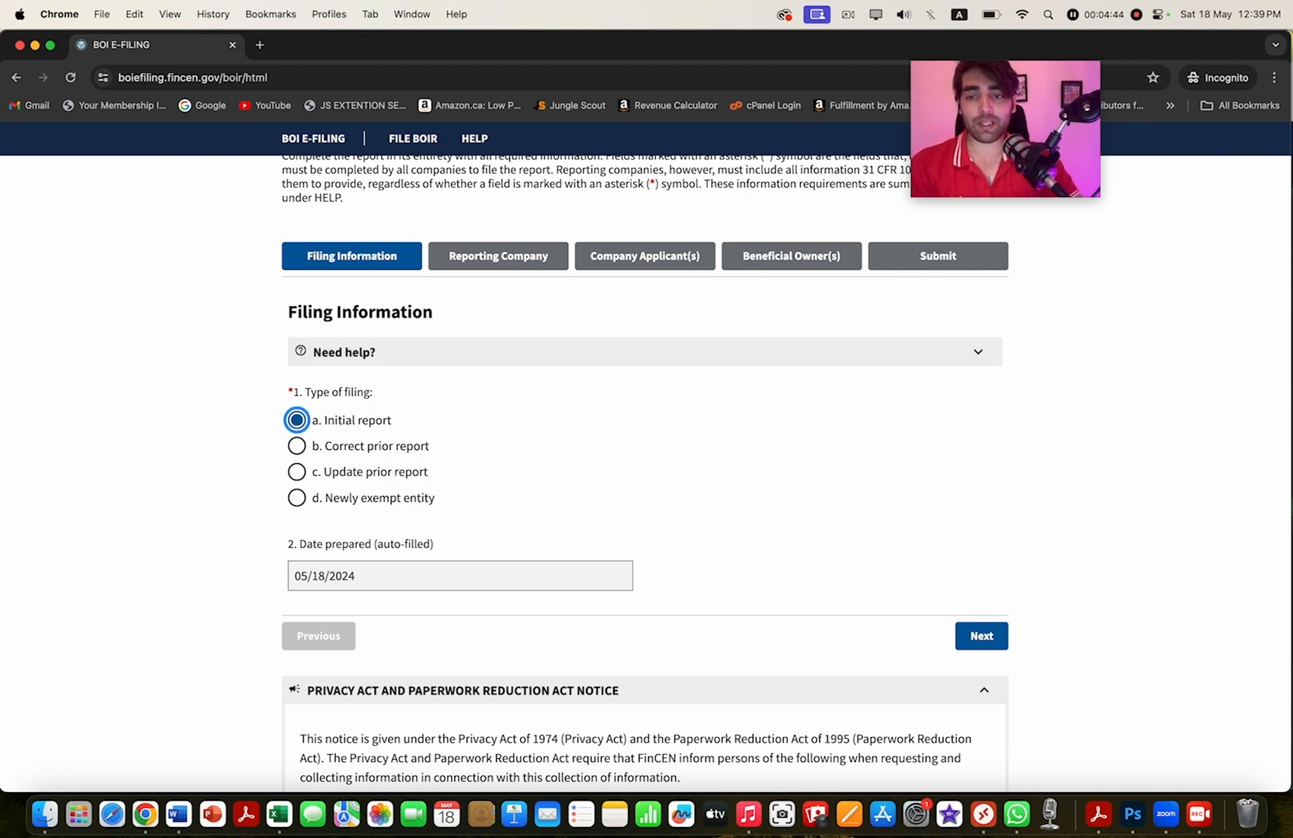
scroll(646, 466, down, 4)
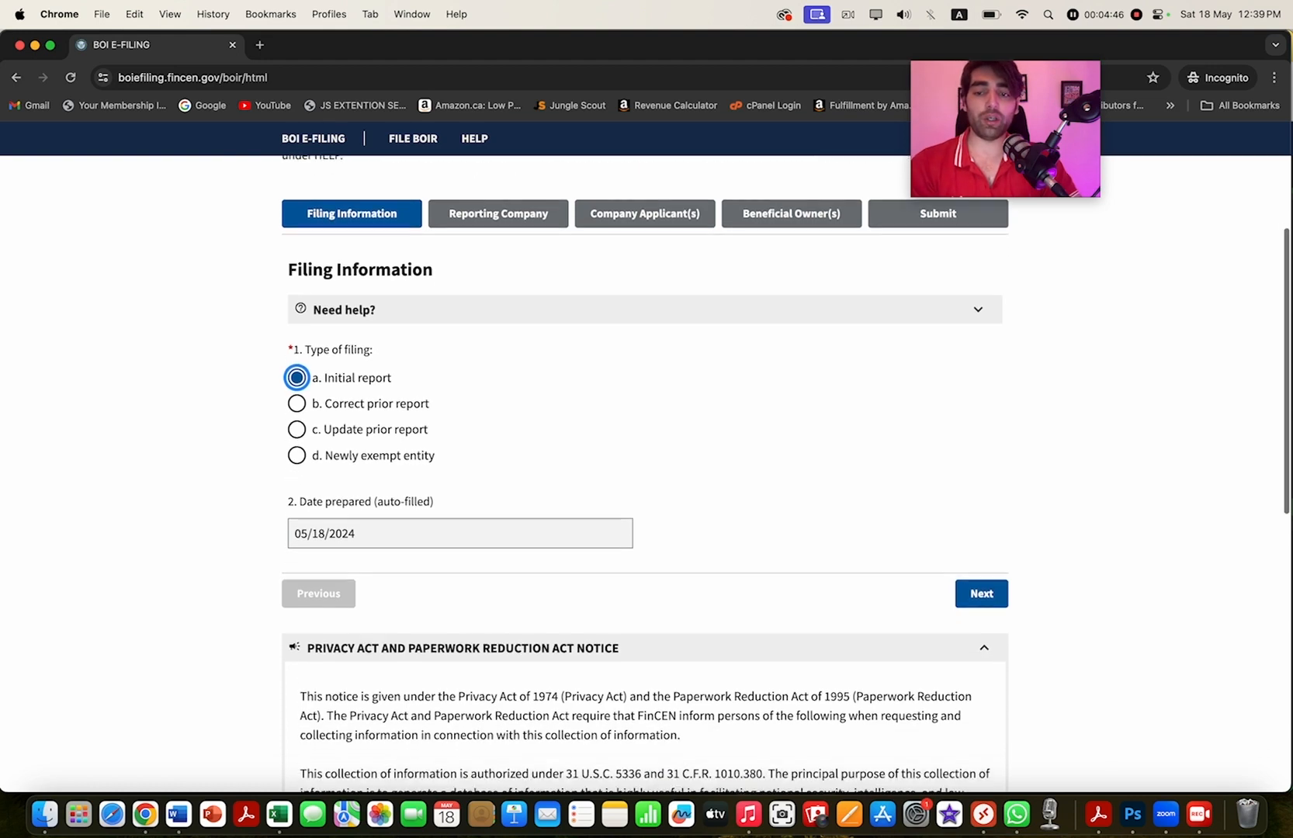
scroll(647, 534, down, 4)
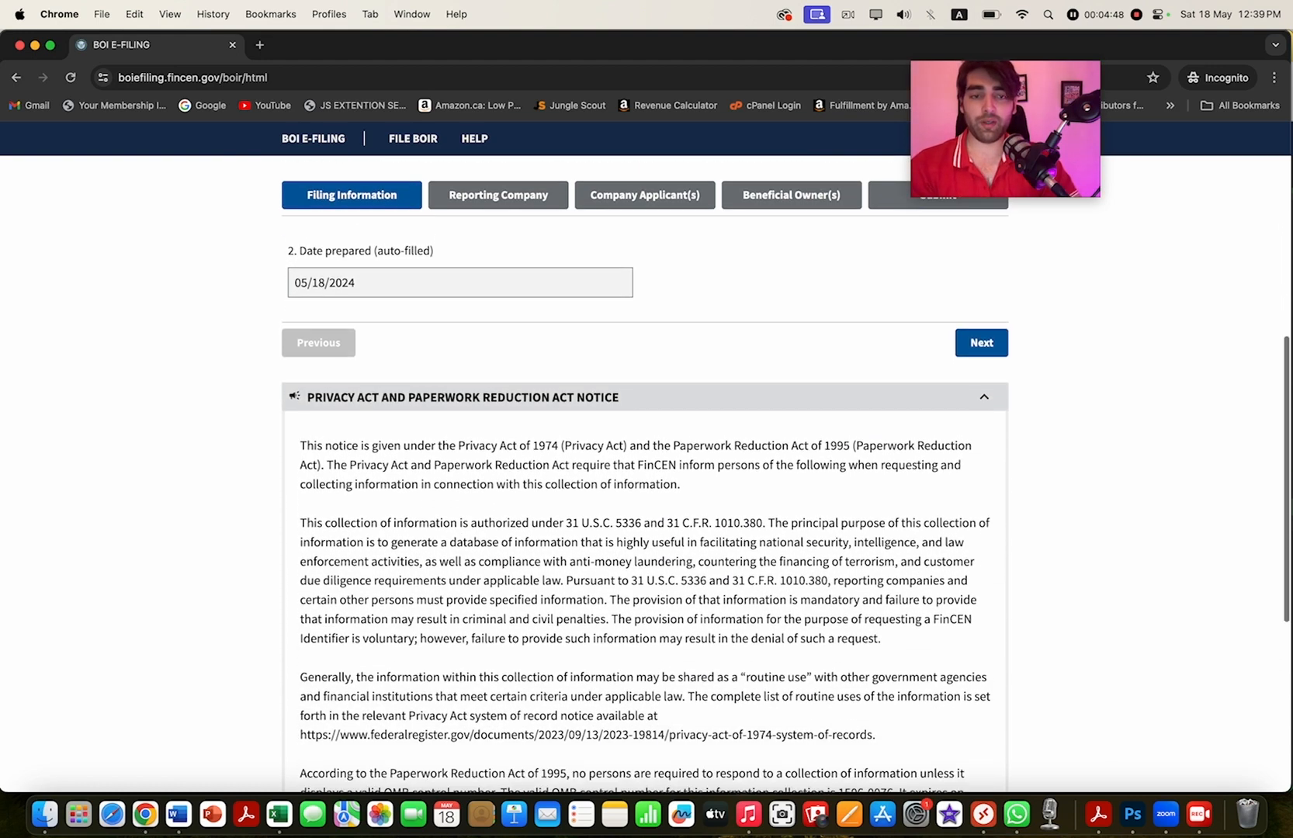
scroll(646, 533, up, 4)
click(980, 472)
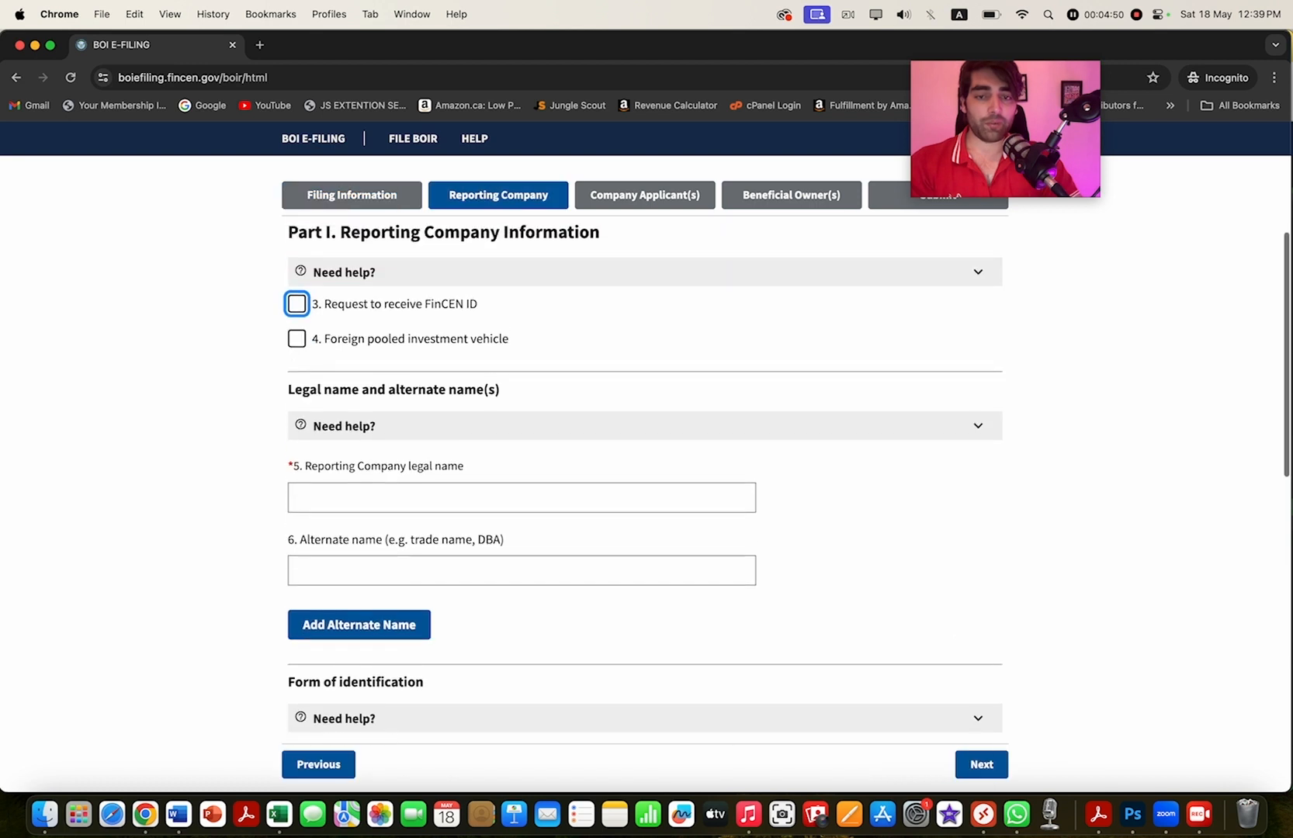
- Enter 'Ali llc' as the reporting company's legal name
scroll(646, 481, down, 2)
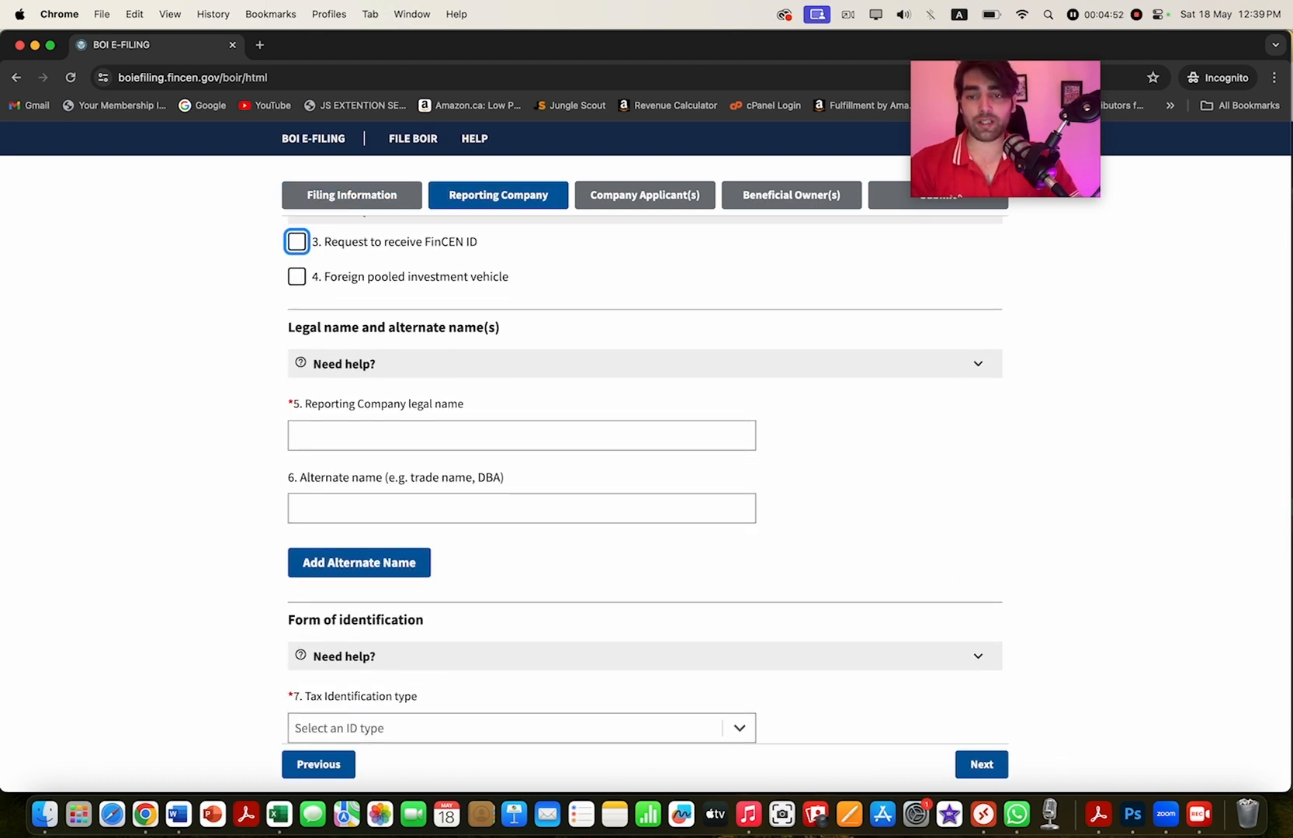
click(522, 435)
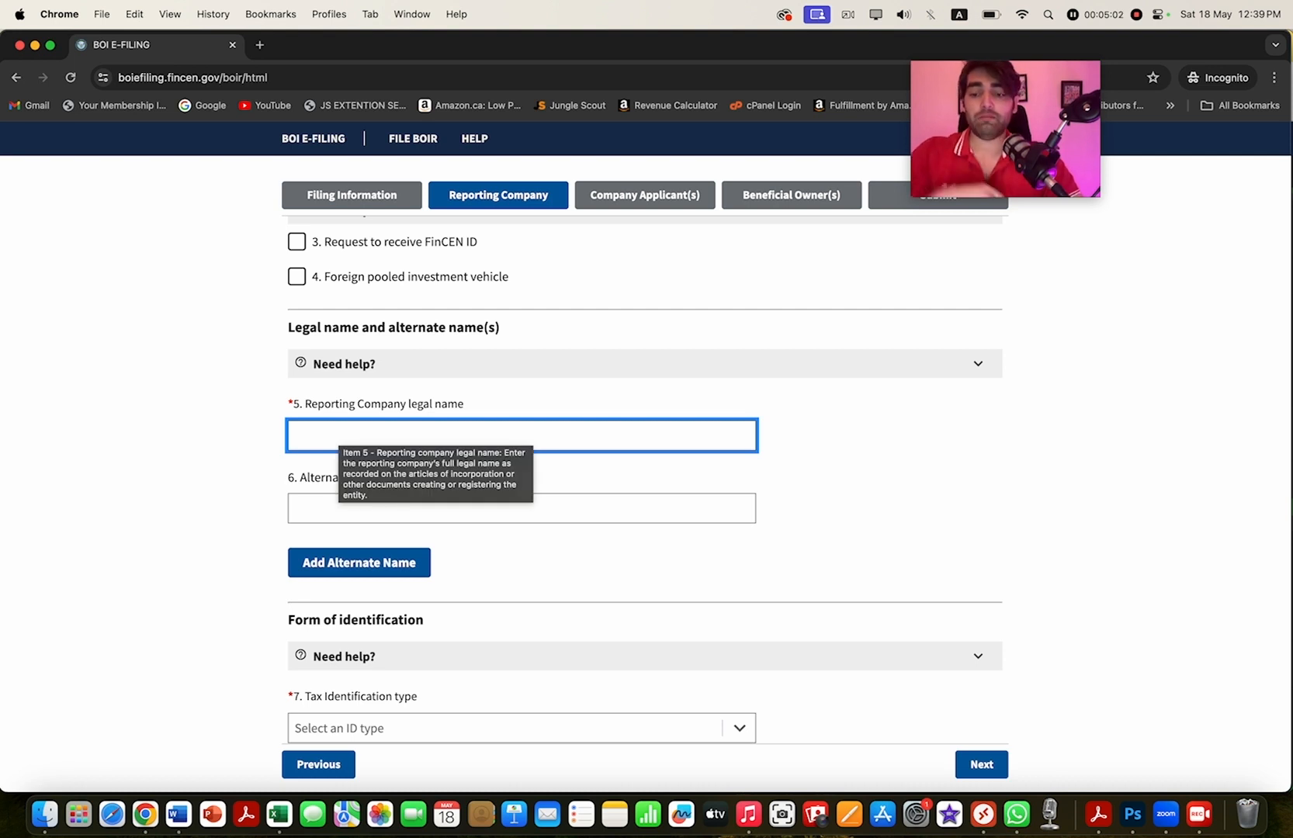
text(Ali llc)
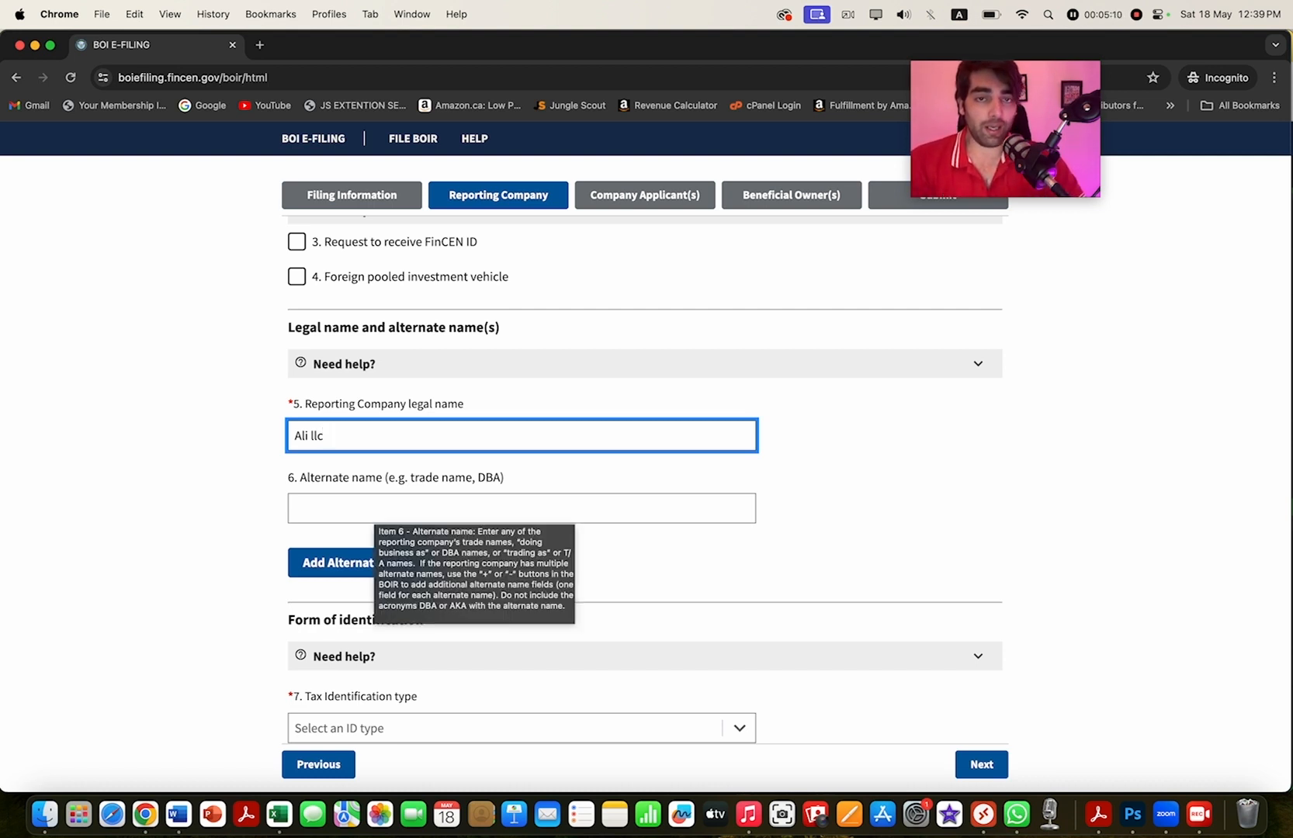
key(Tab)
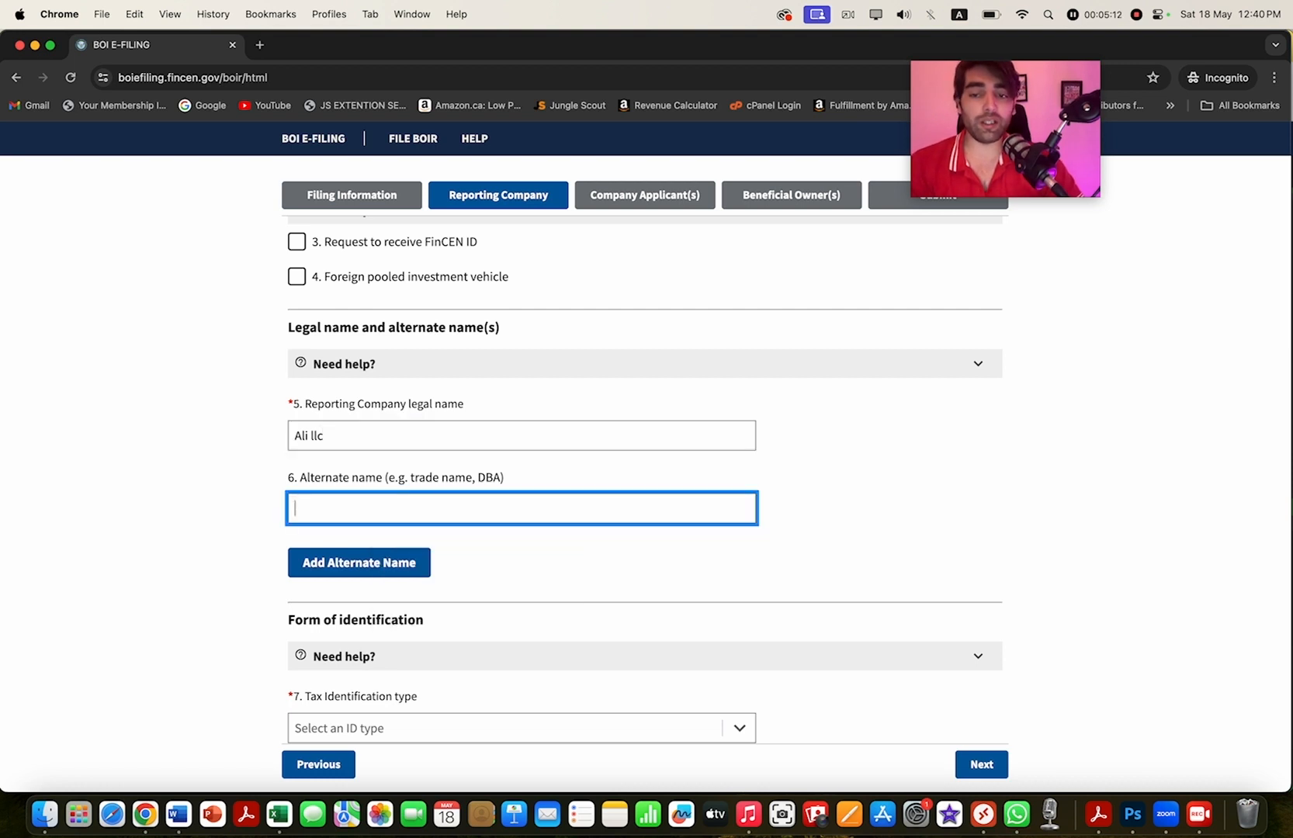
click(325, 435)
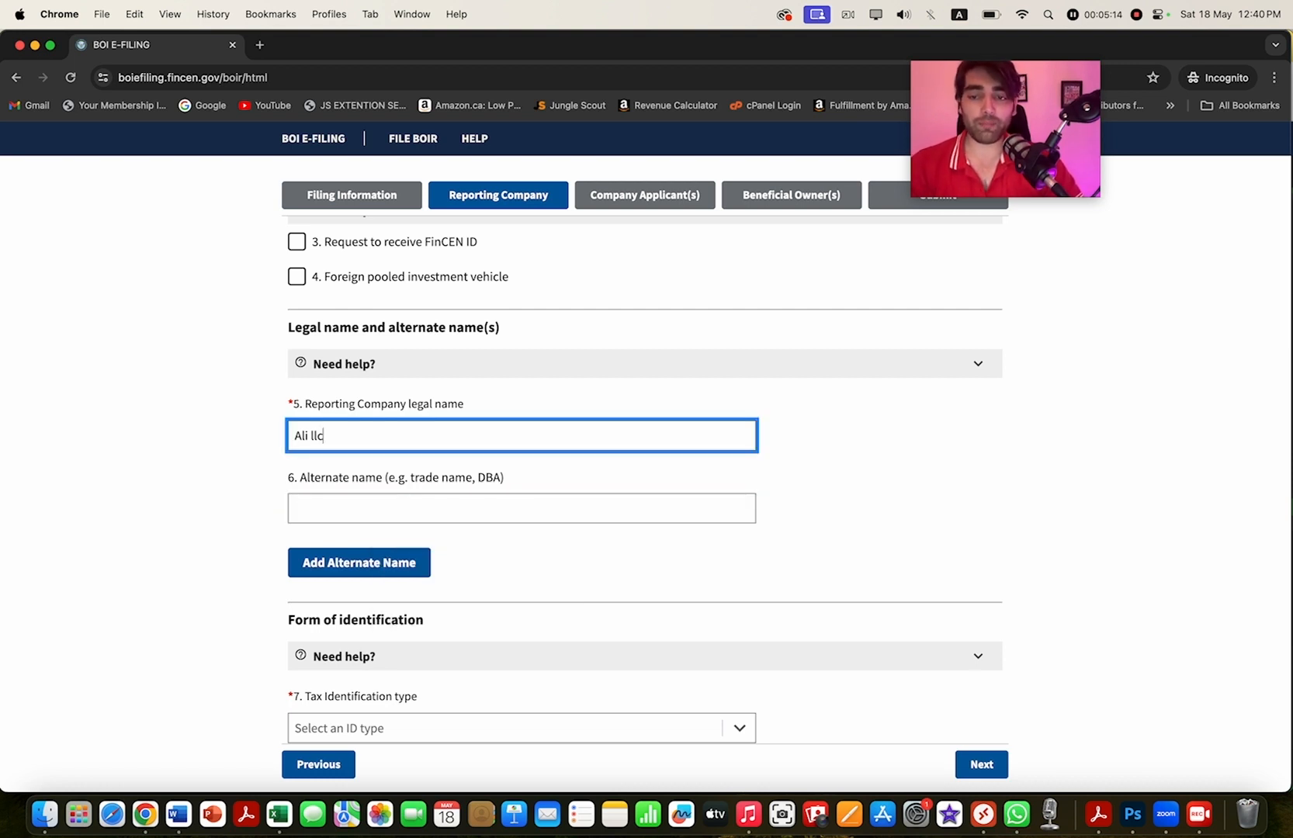
- Set the tax identification type to EIN and paste in the company's EIN
scroll(644, 480, down, 2)
scroll(644, 480, down, 2)
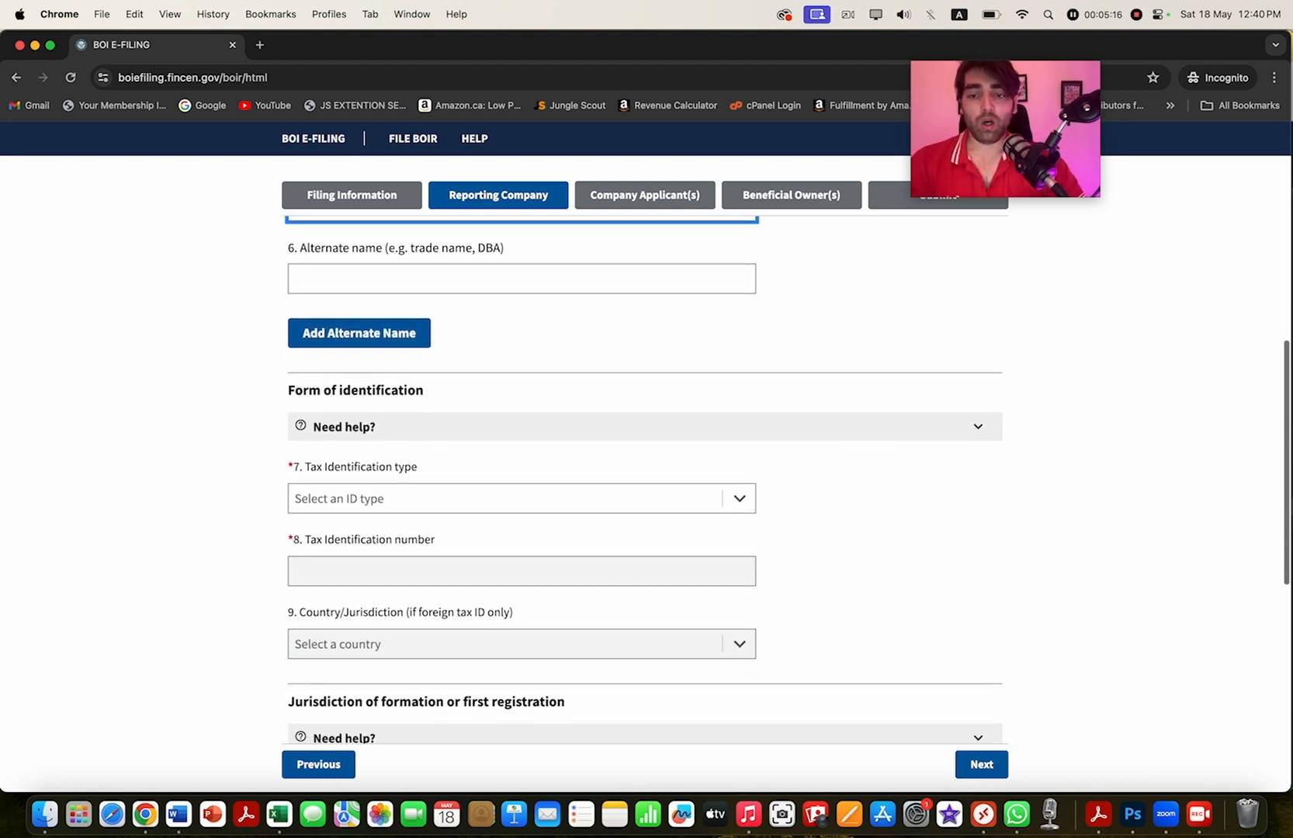
click(522, 446)
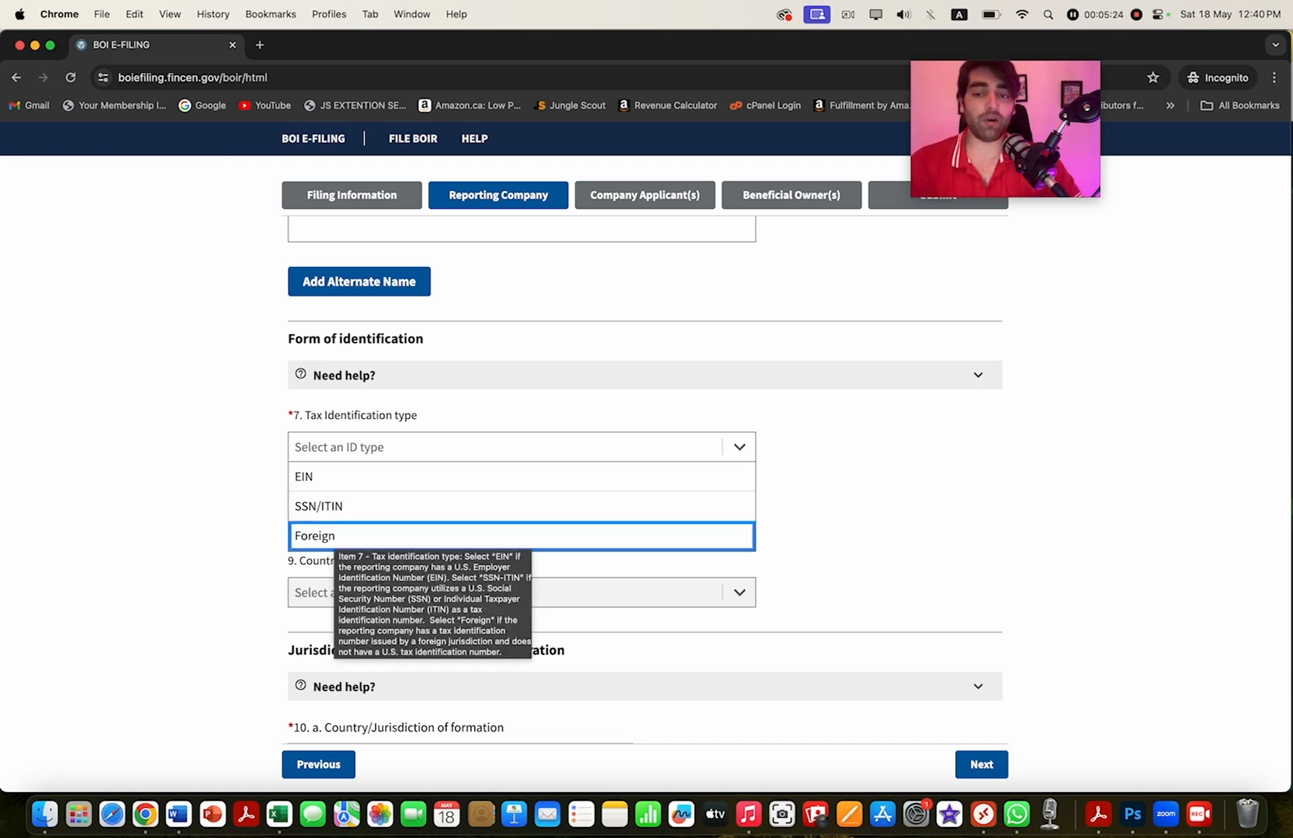
click(339, 479)
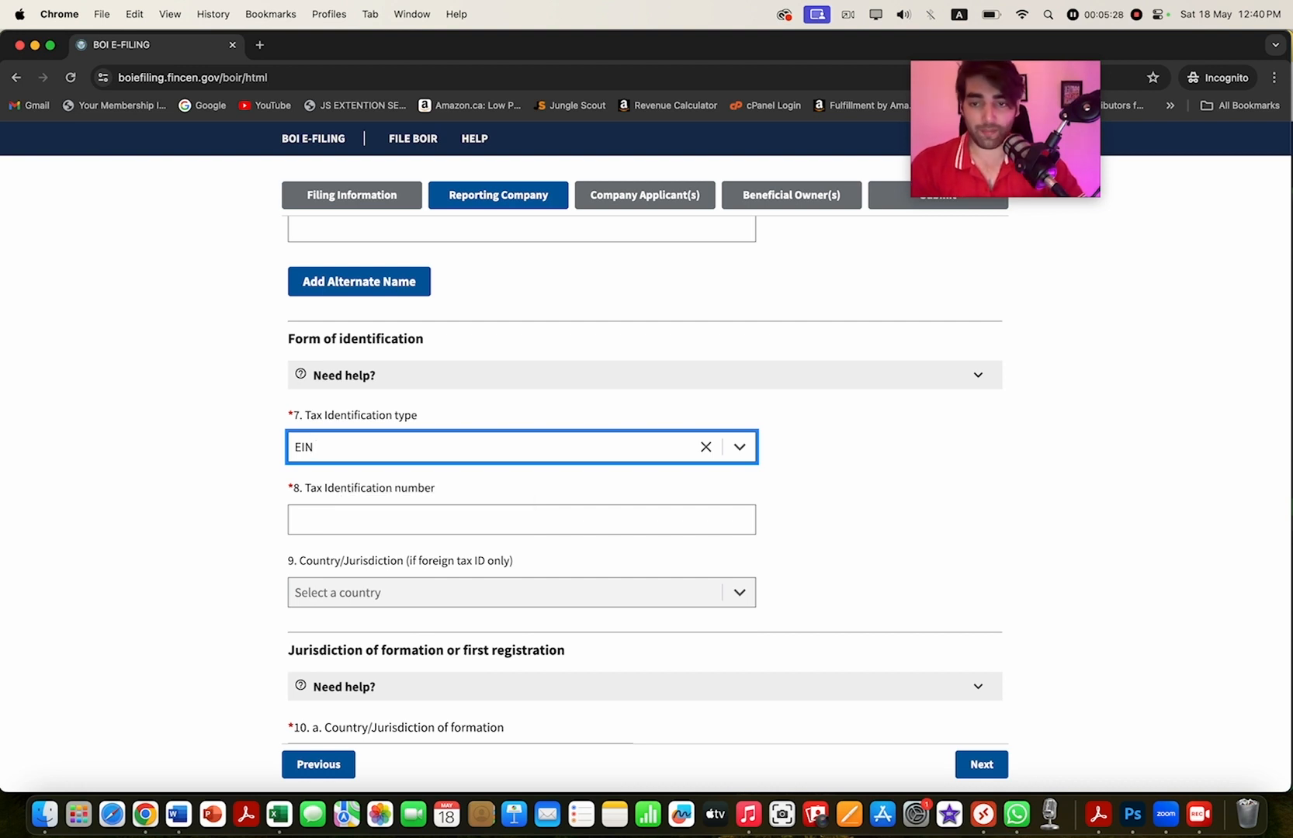
click(372, 520)
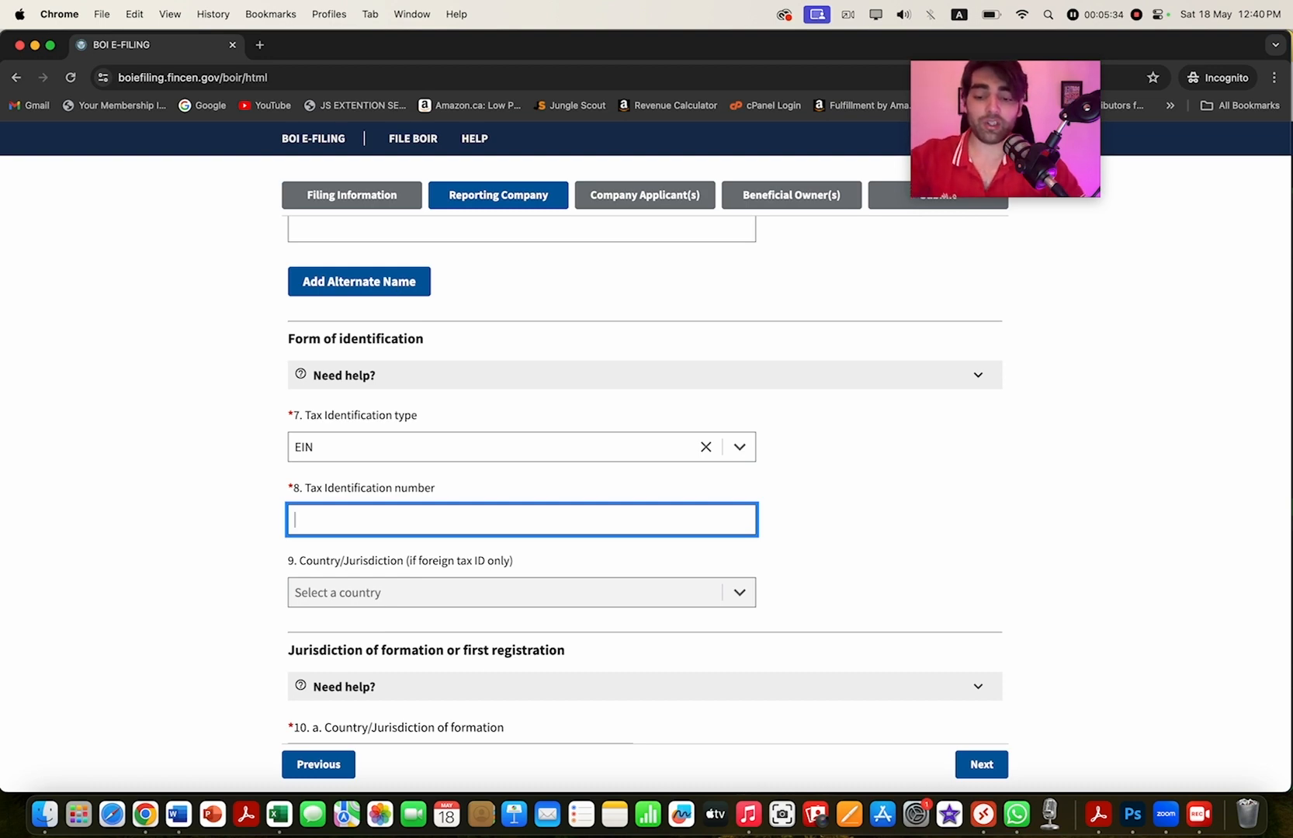
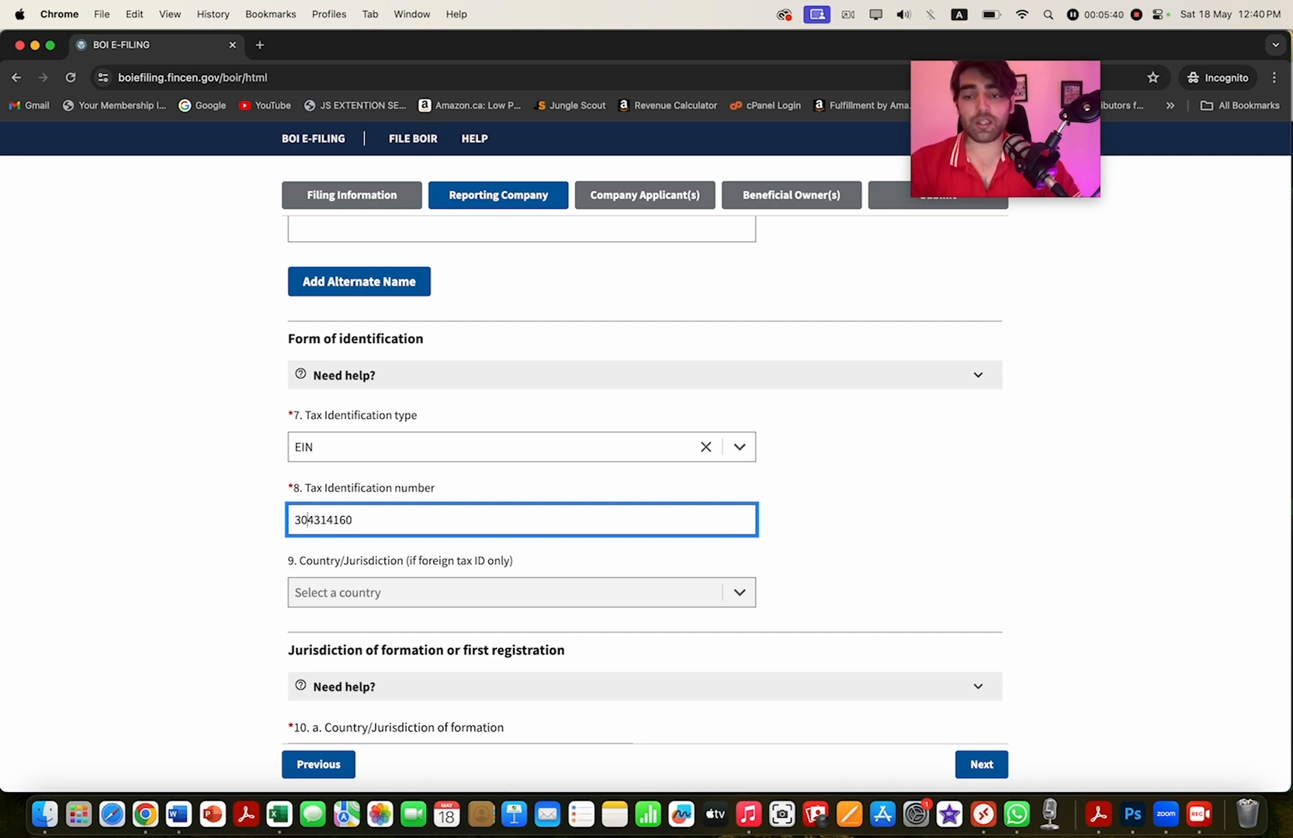
click(877, 497)
scroll(644, 481, down, 1)
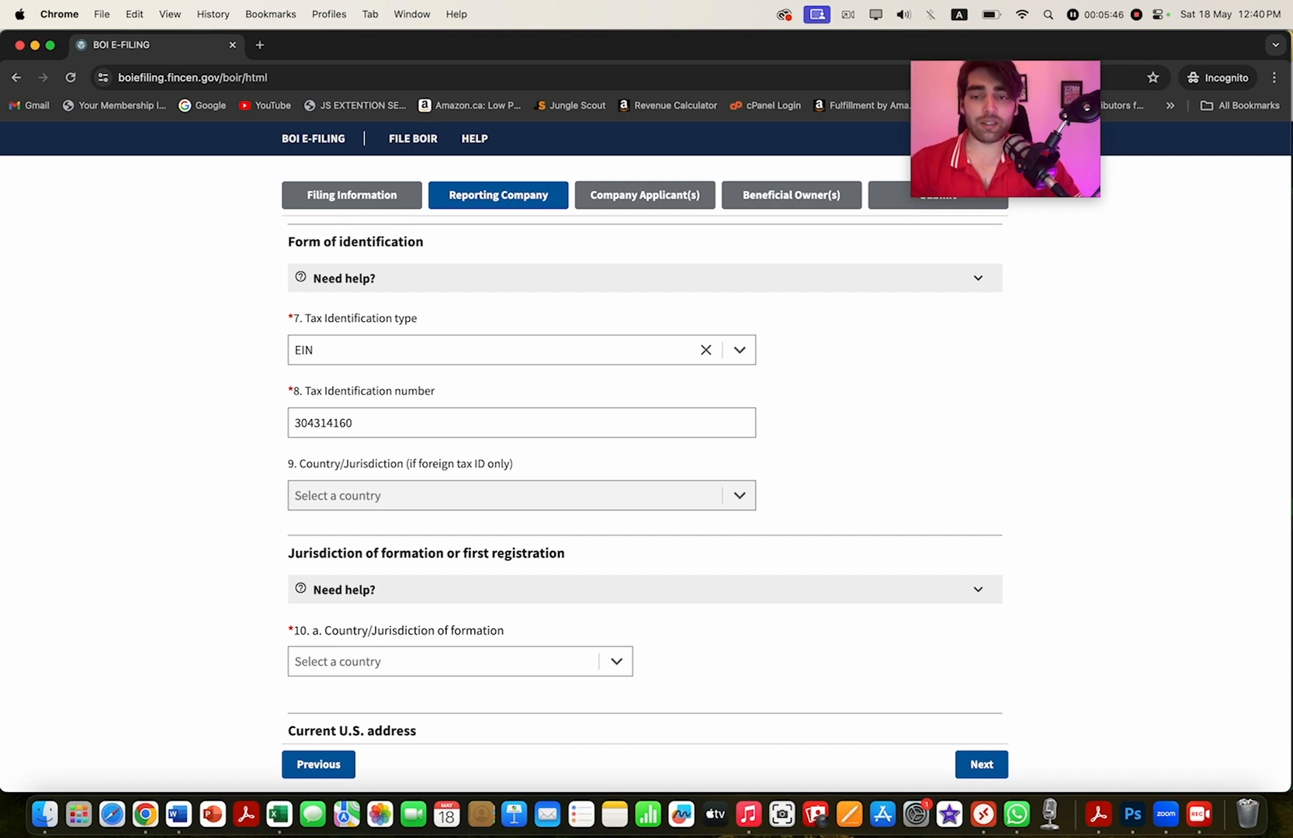
- Set the company's country of formation to United States of America
scroll(644, 481, down, 3)
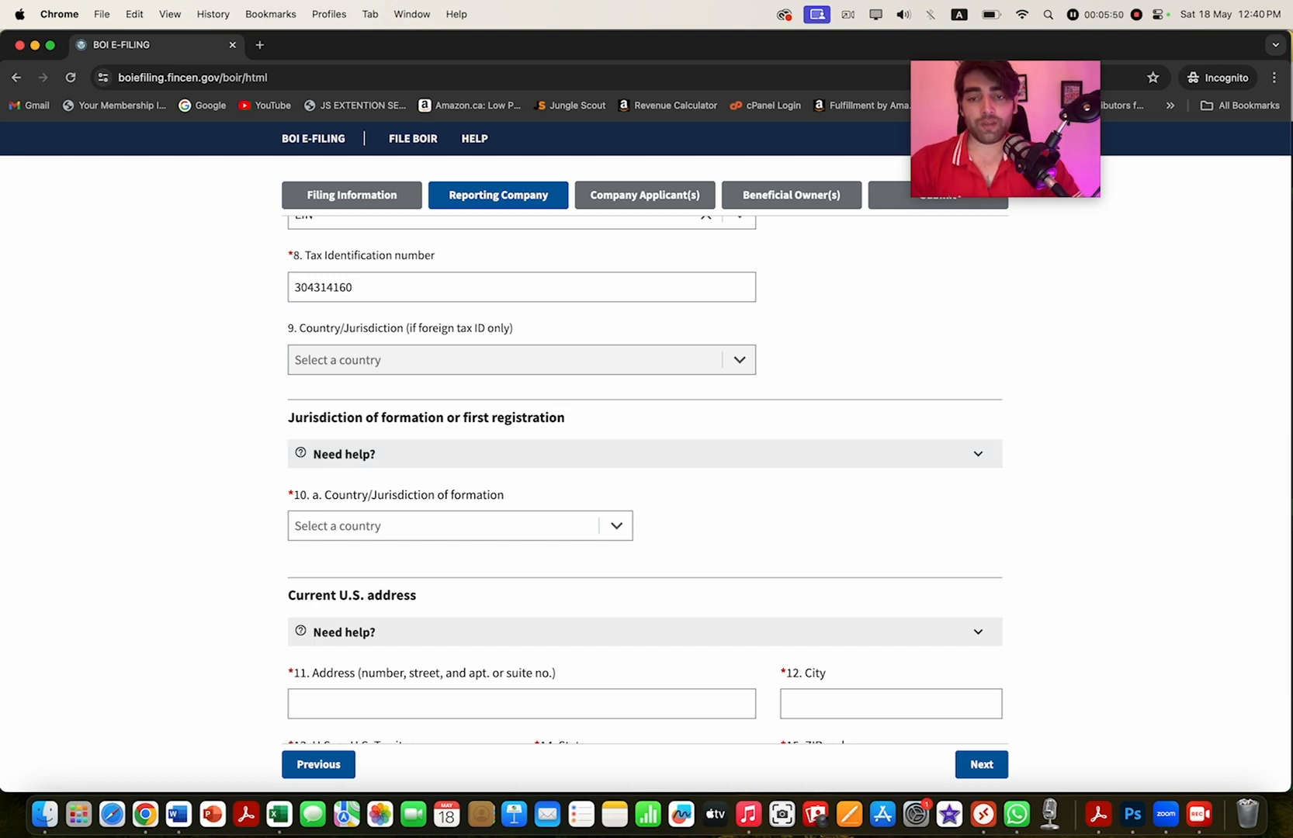
scroll(621, 551, down, 2)
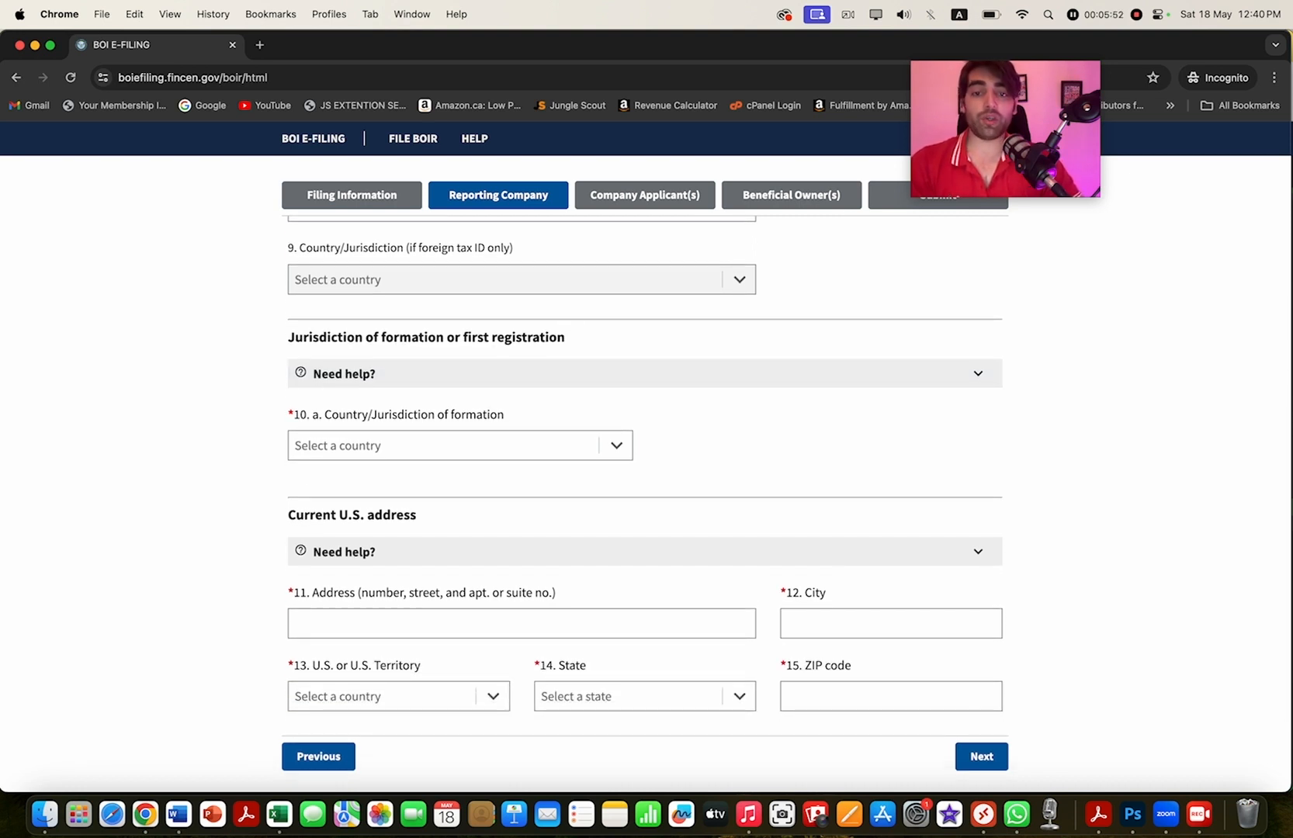
click(616, 445)
key(Return)
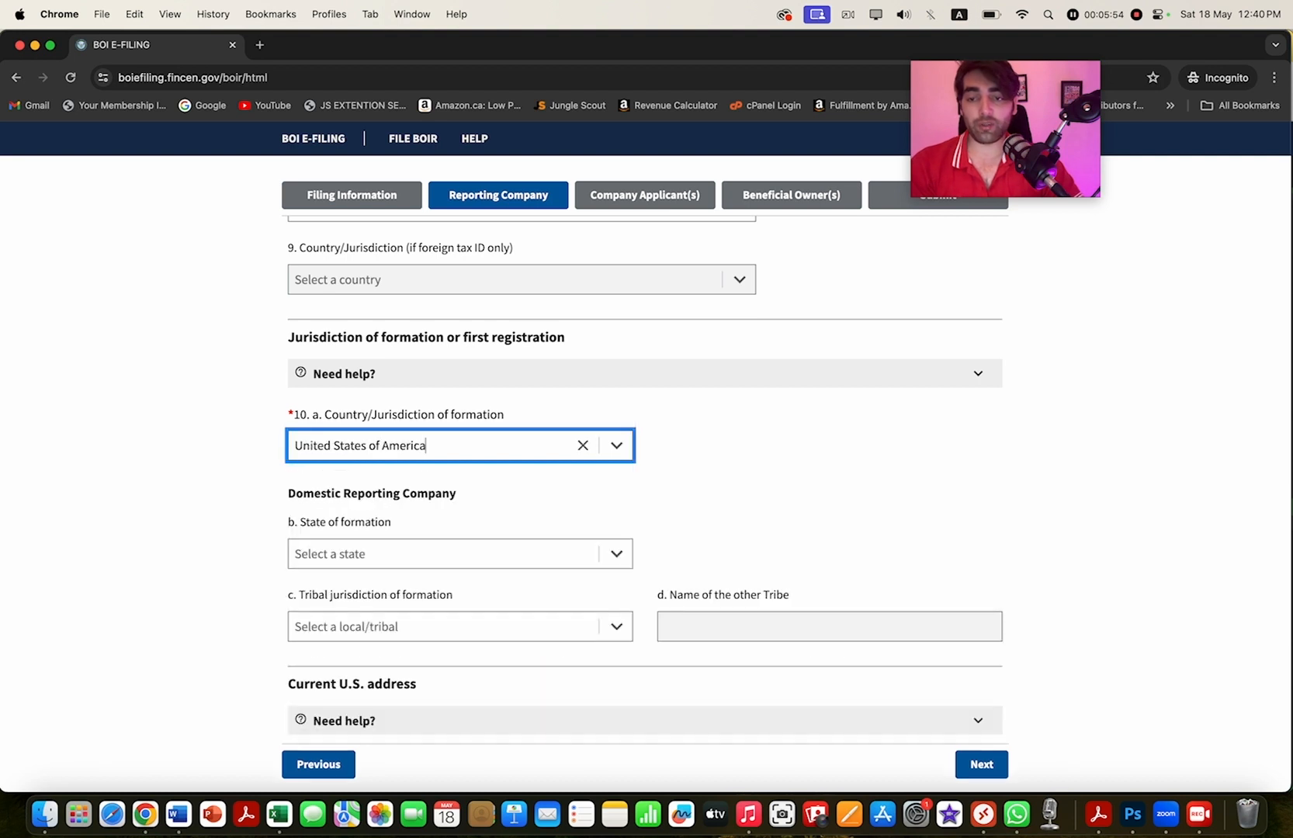
- Replace the mistaken Alabama entry and select Wyoming as the state of formation
scroll(644, 481, down, 3)
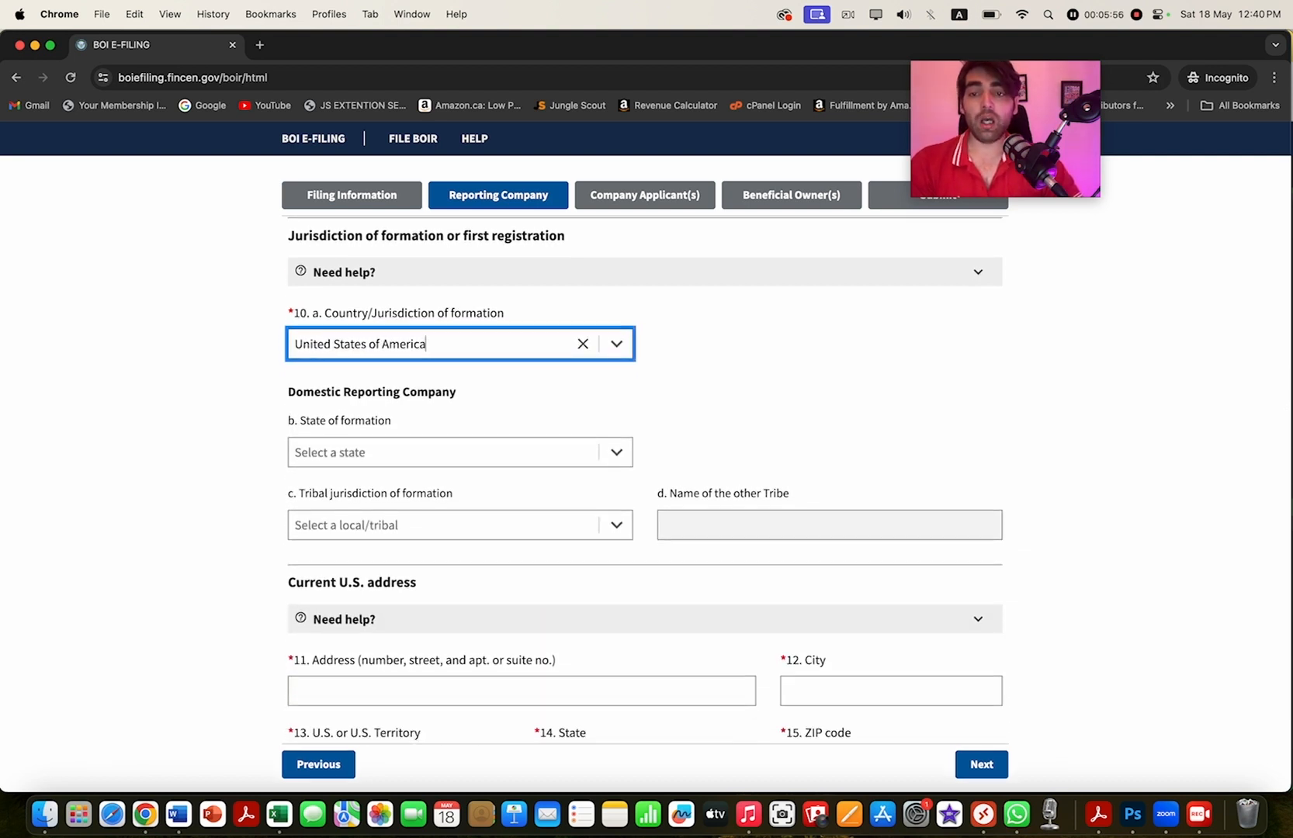
click(442, 452)
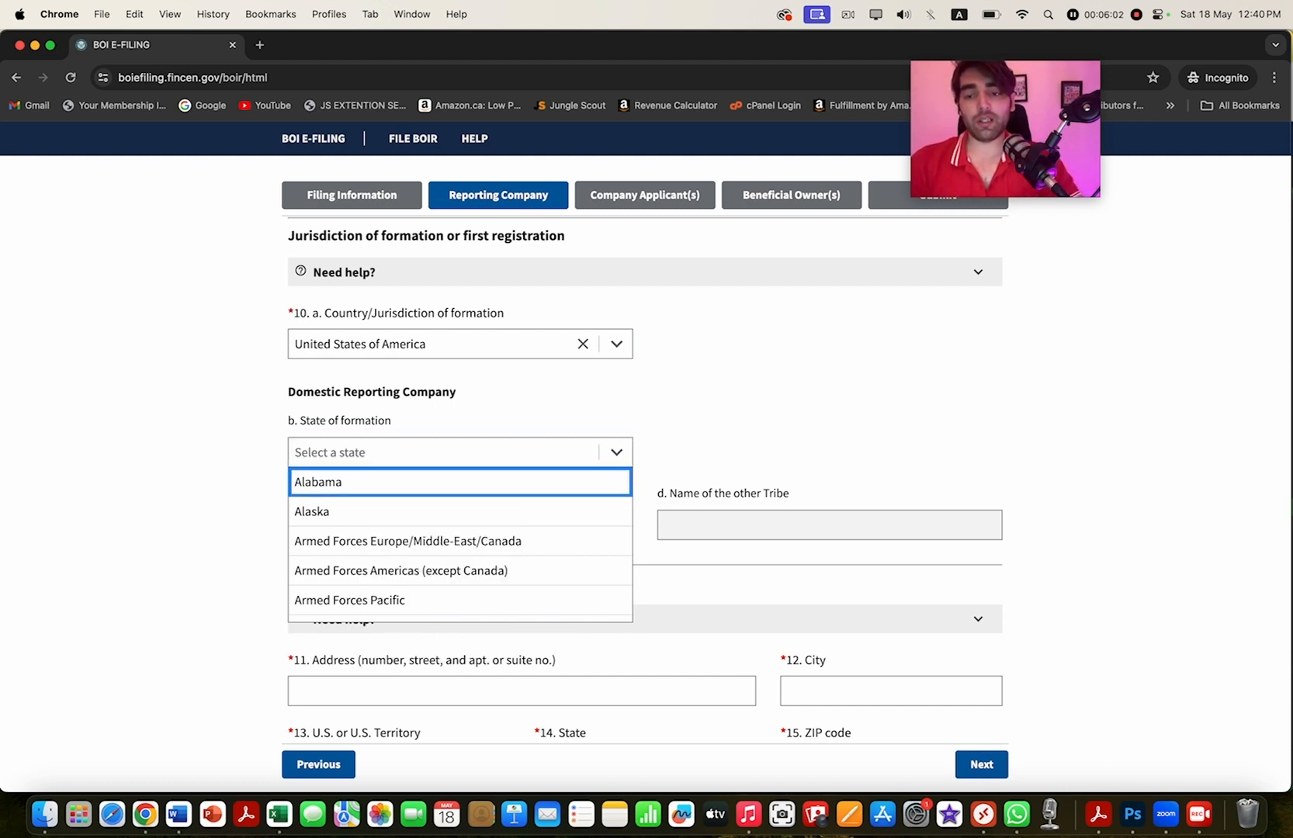
key(Return)
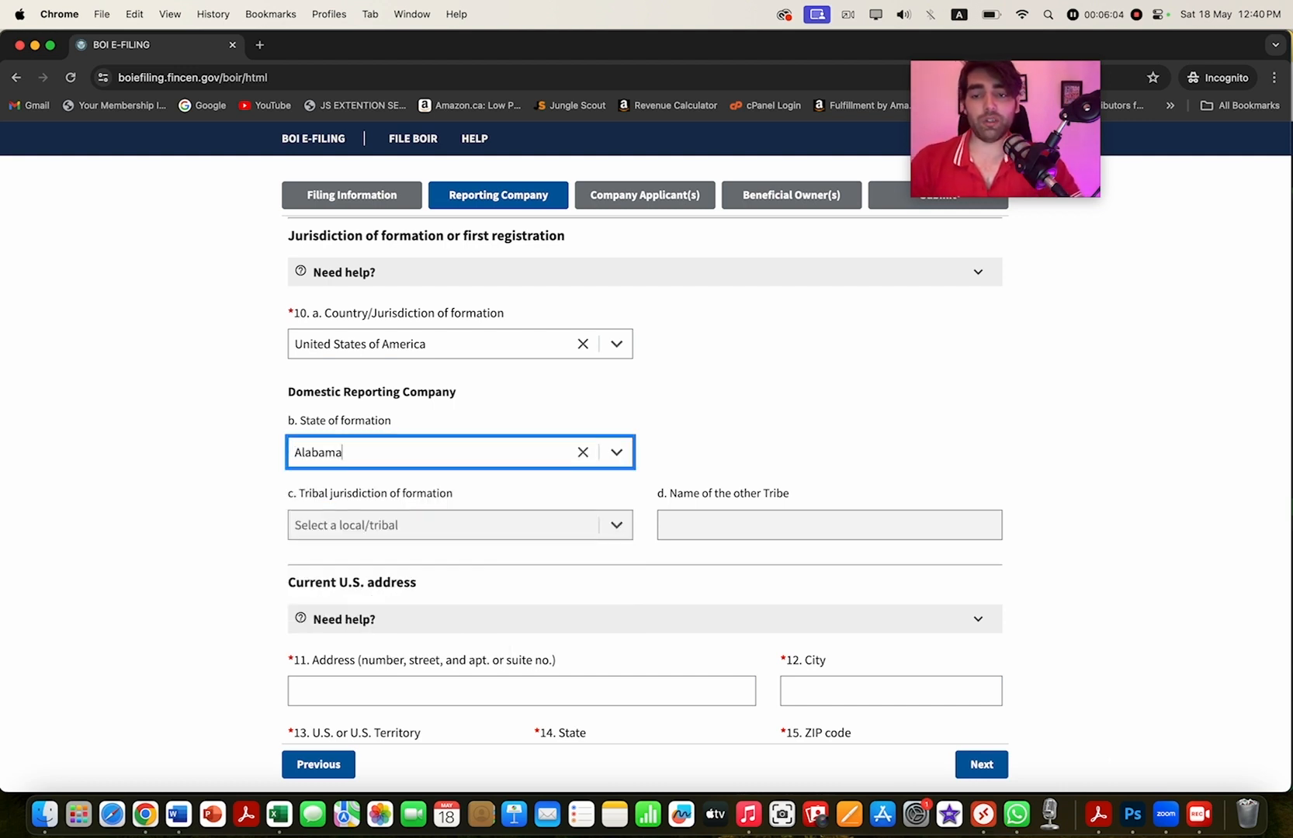
key(shift+Left)
key(shift+Left)
key(shift+Left)
key(shift+Left)
key(shift+Left)
key(shift+Left)
key(shift+Left)
text(wp)
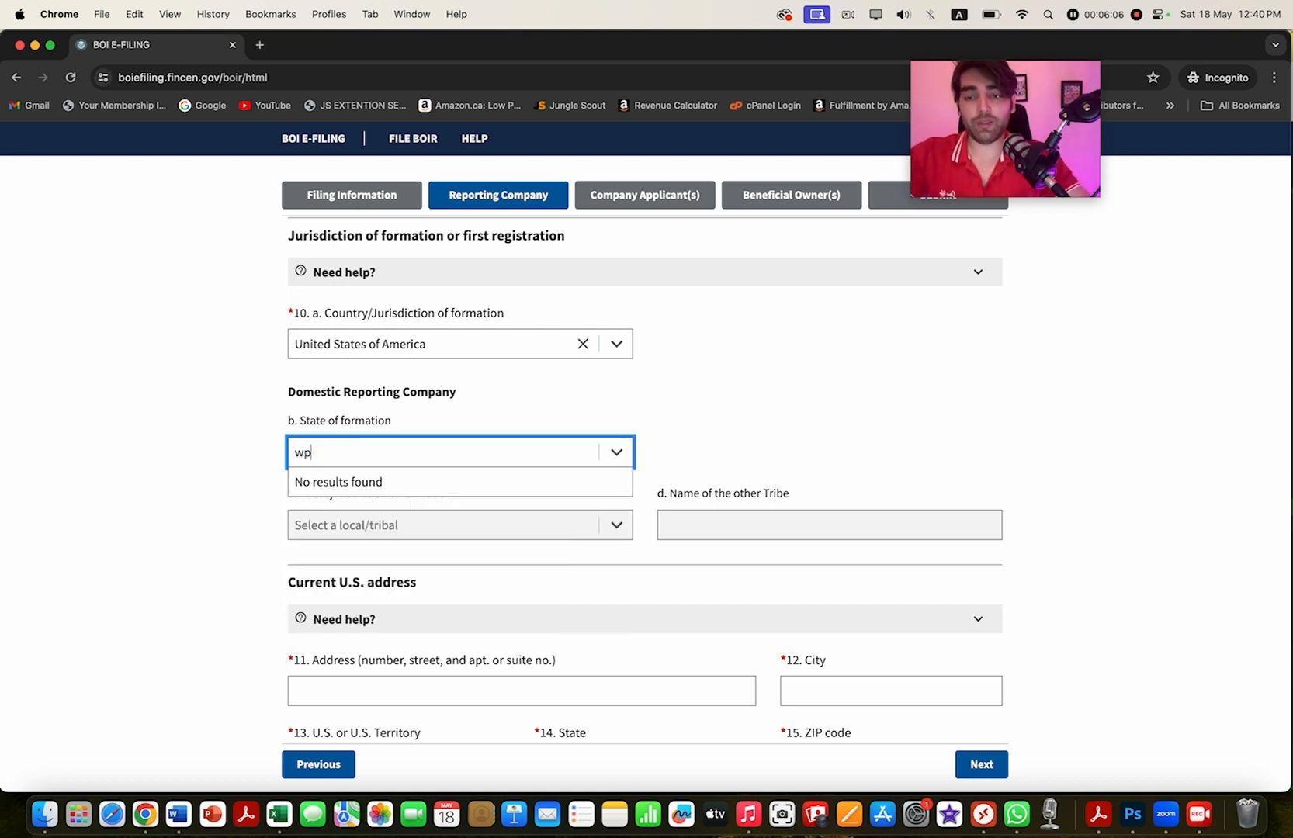
key(BackSpace)
text(p)
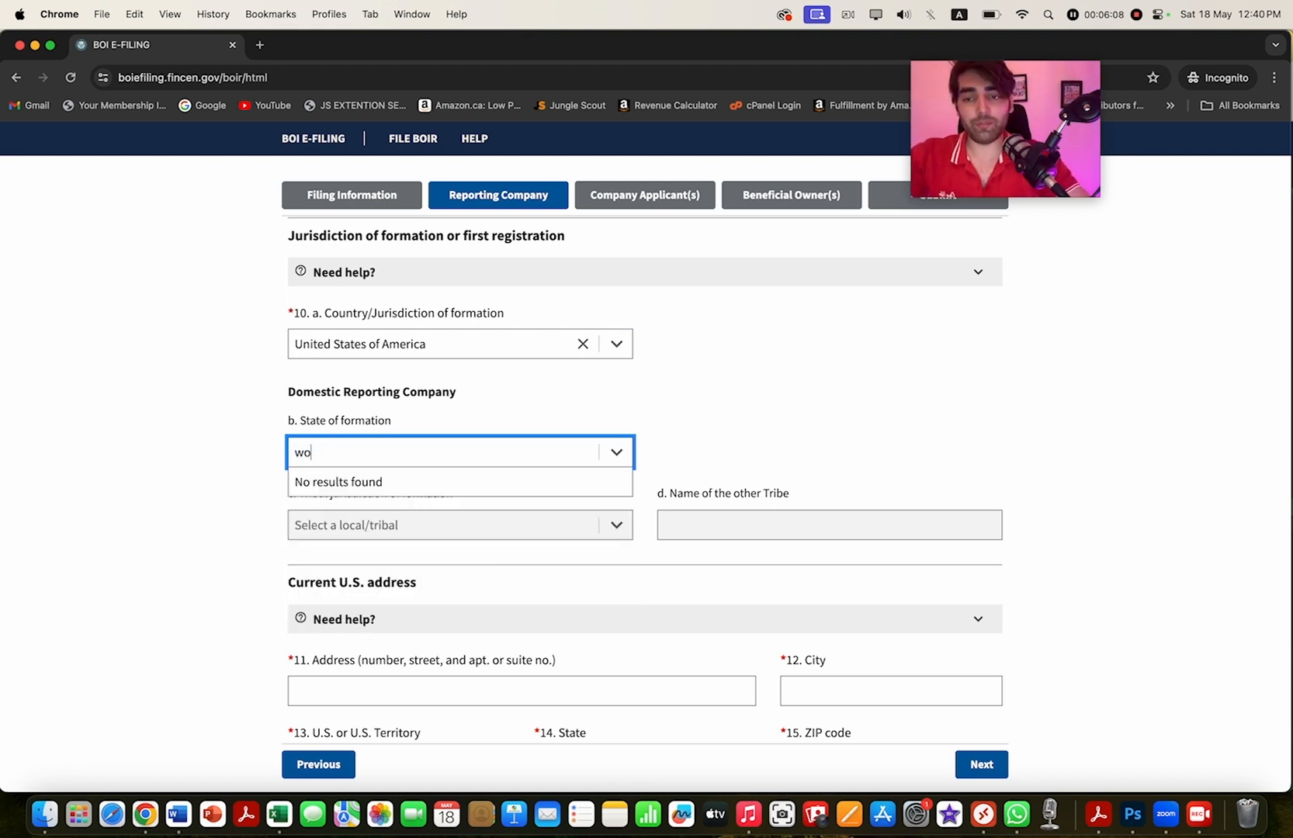
key(BackSpace)
key(Down)
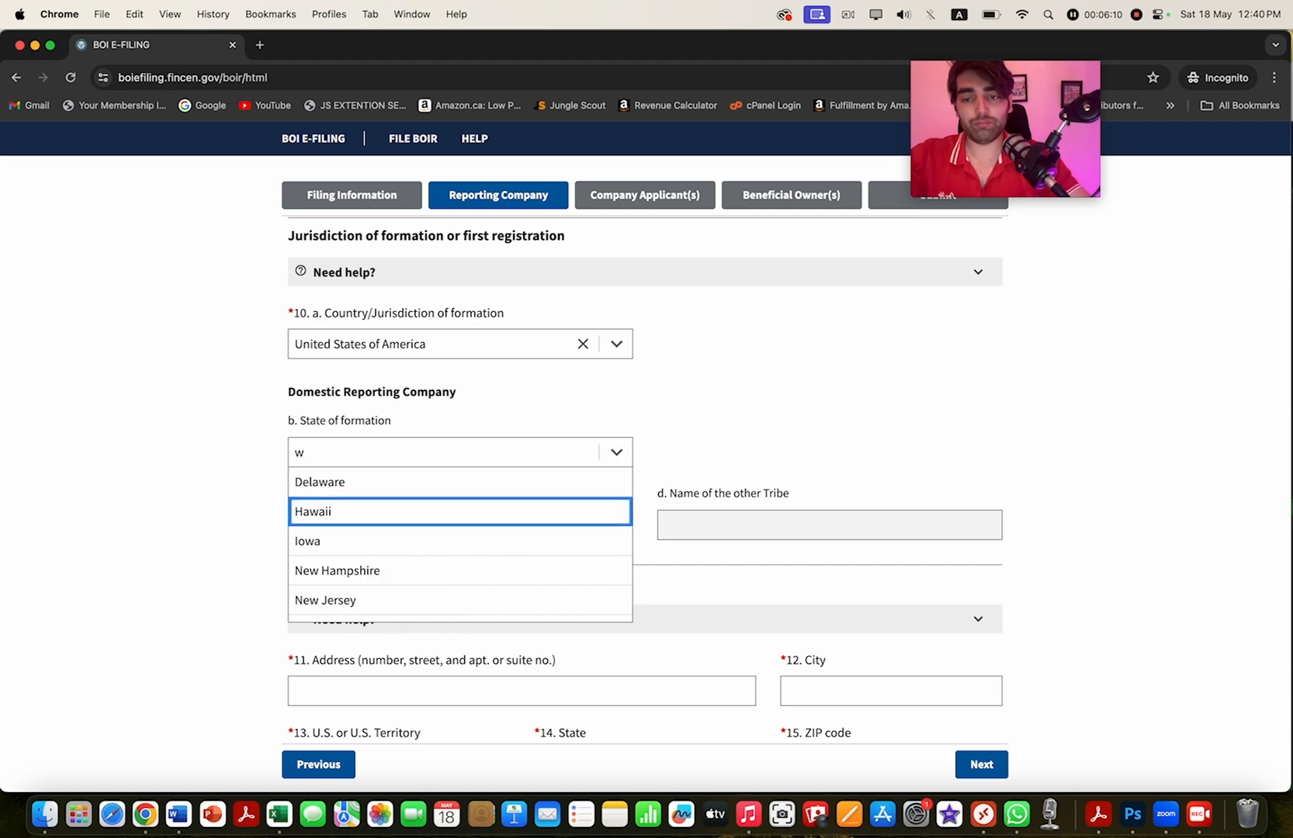
key(Up)
key(Down)
key(Down)
key(Down)
key(Up)
key(Up)
key(Up)
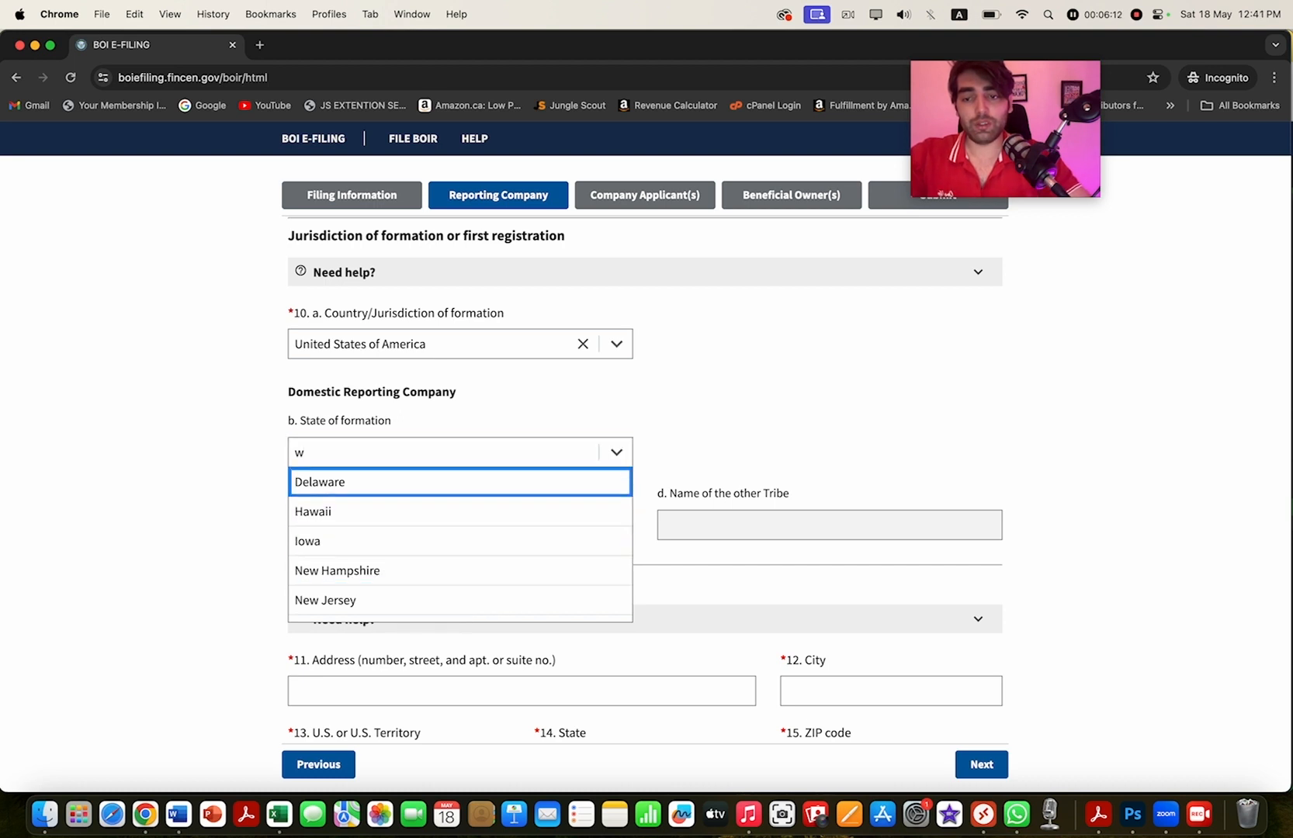
key(Up)
text(oy)
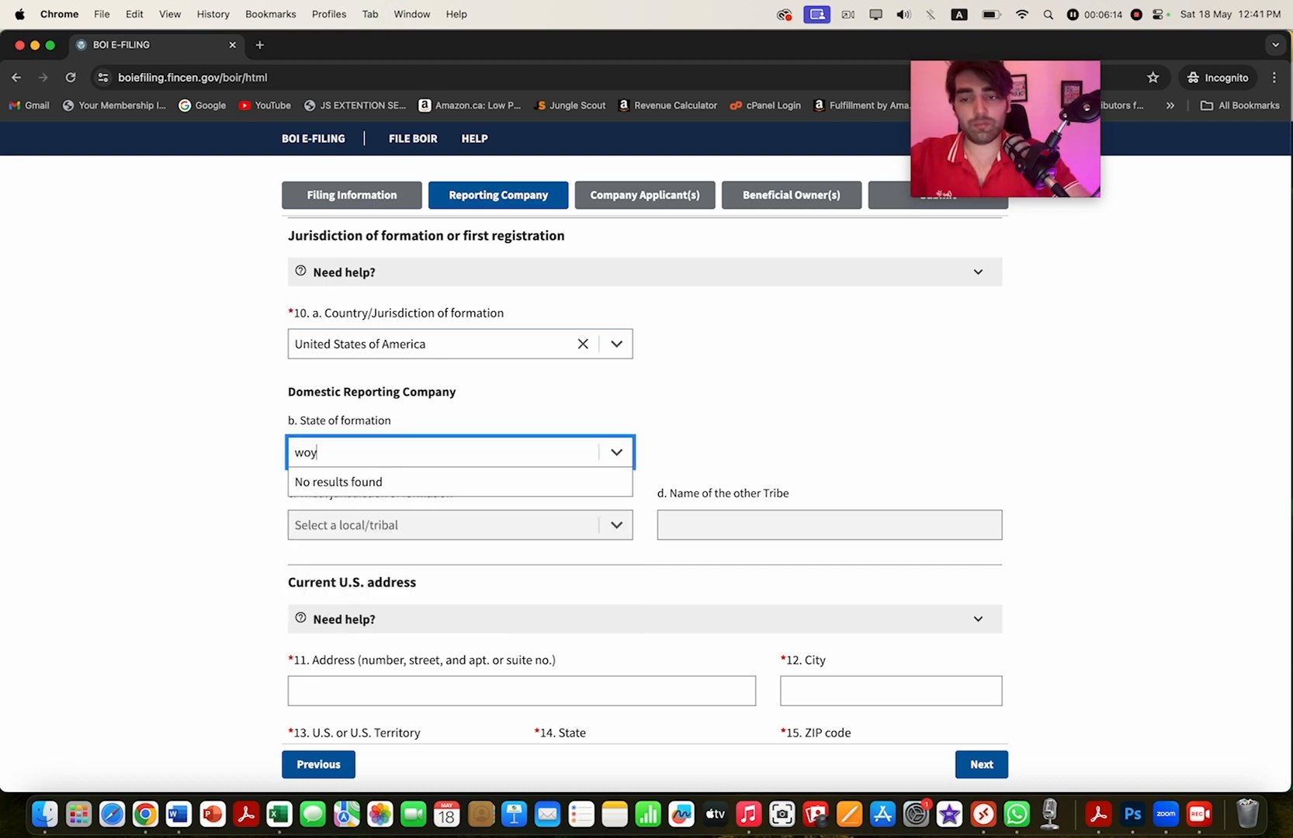
text(ming)
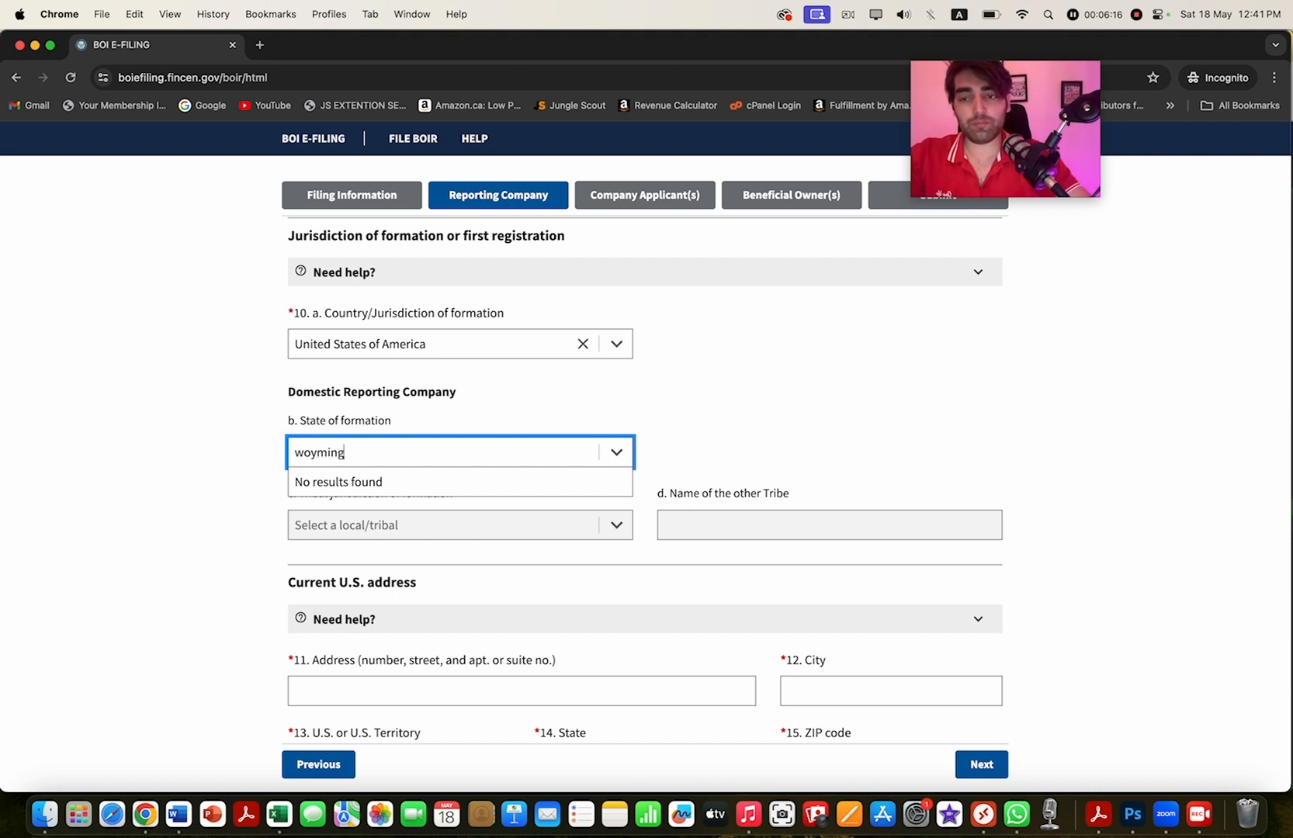
key(Return)
click(404, 452)
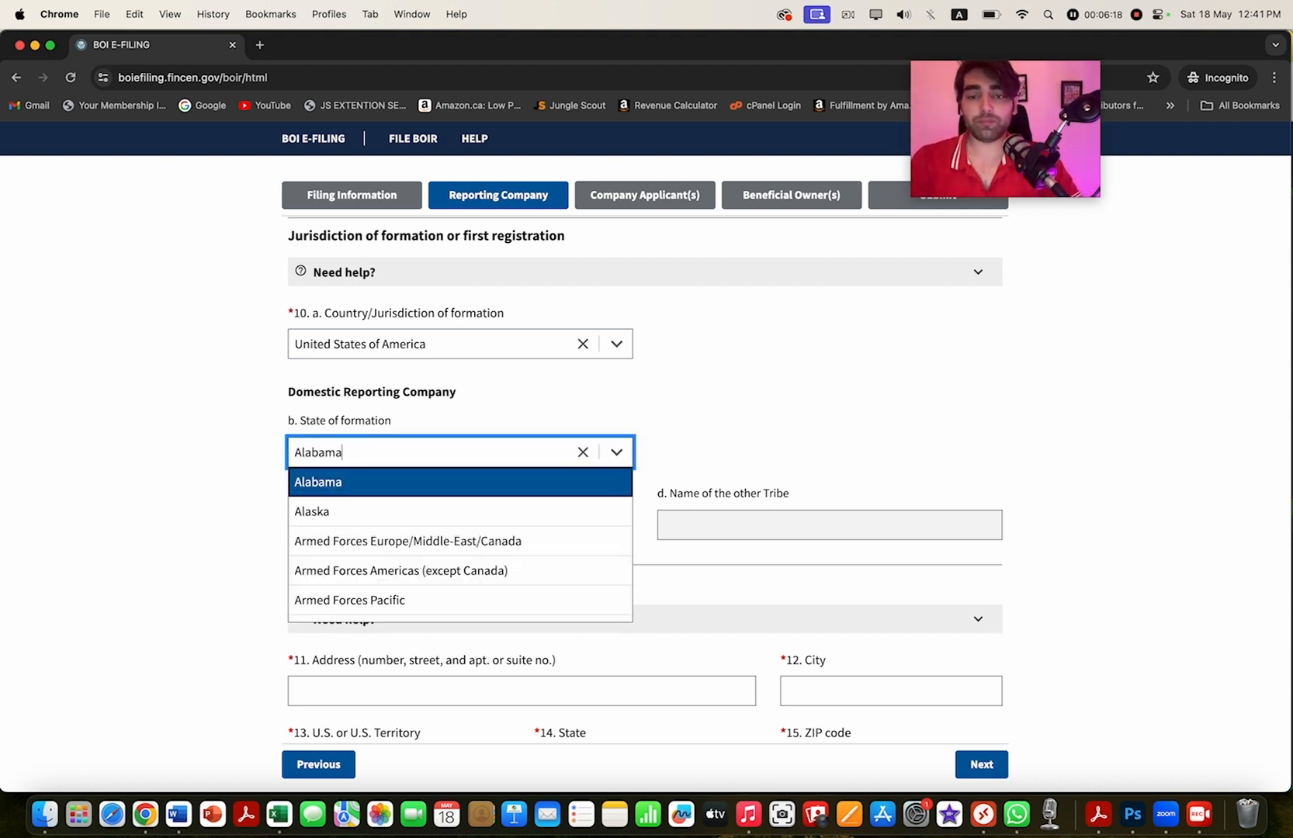
click(583, 453)
click(403, 455)
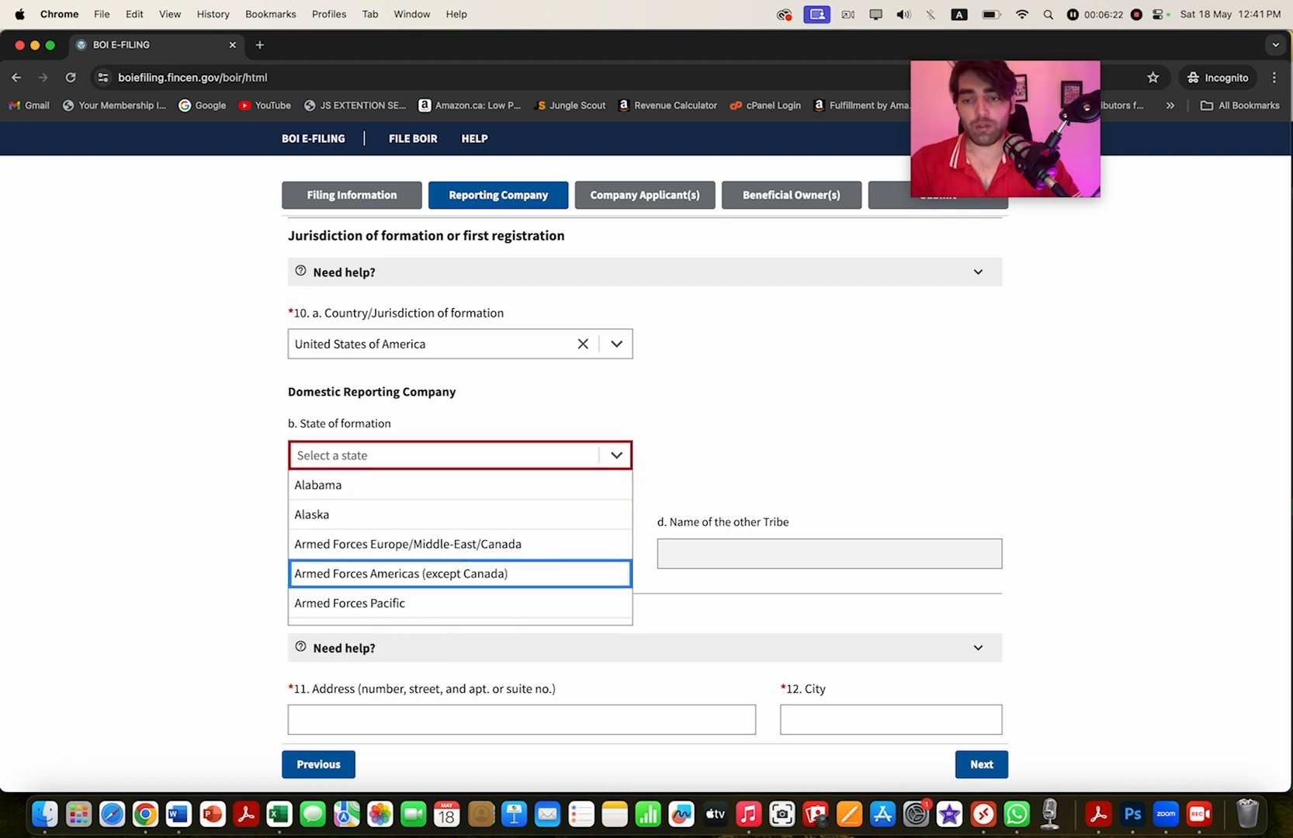
scroll(461, 551, down, 15)
click(320, 609)
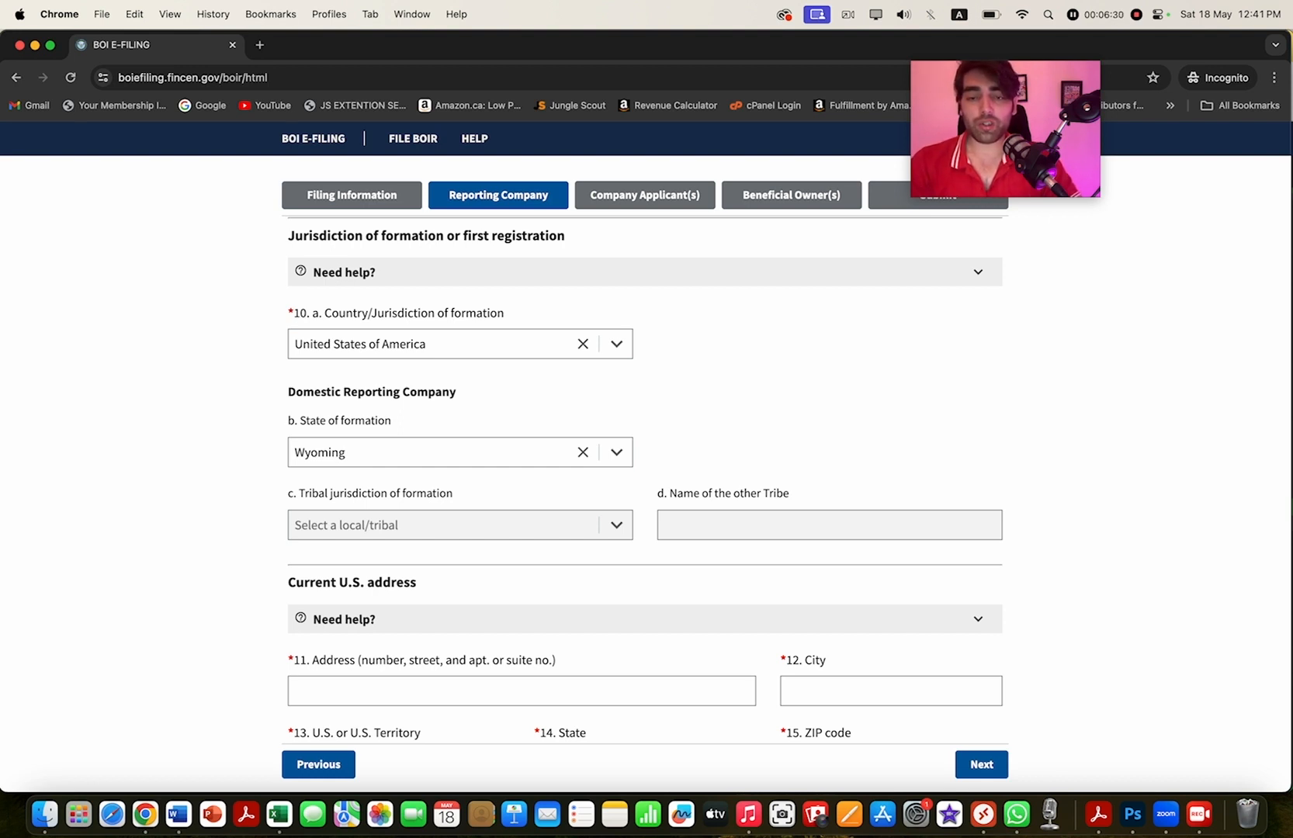
scroll(644, 481, down, 2)
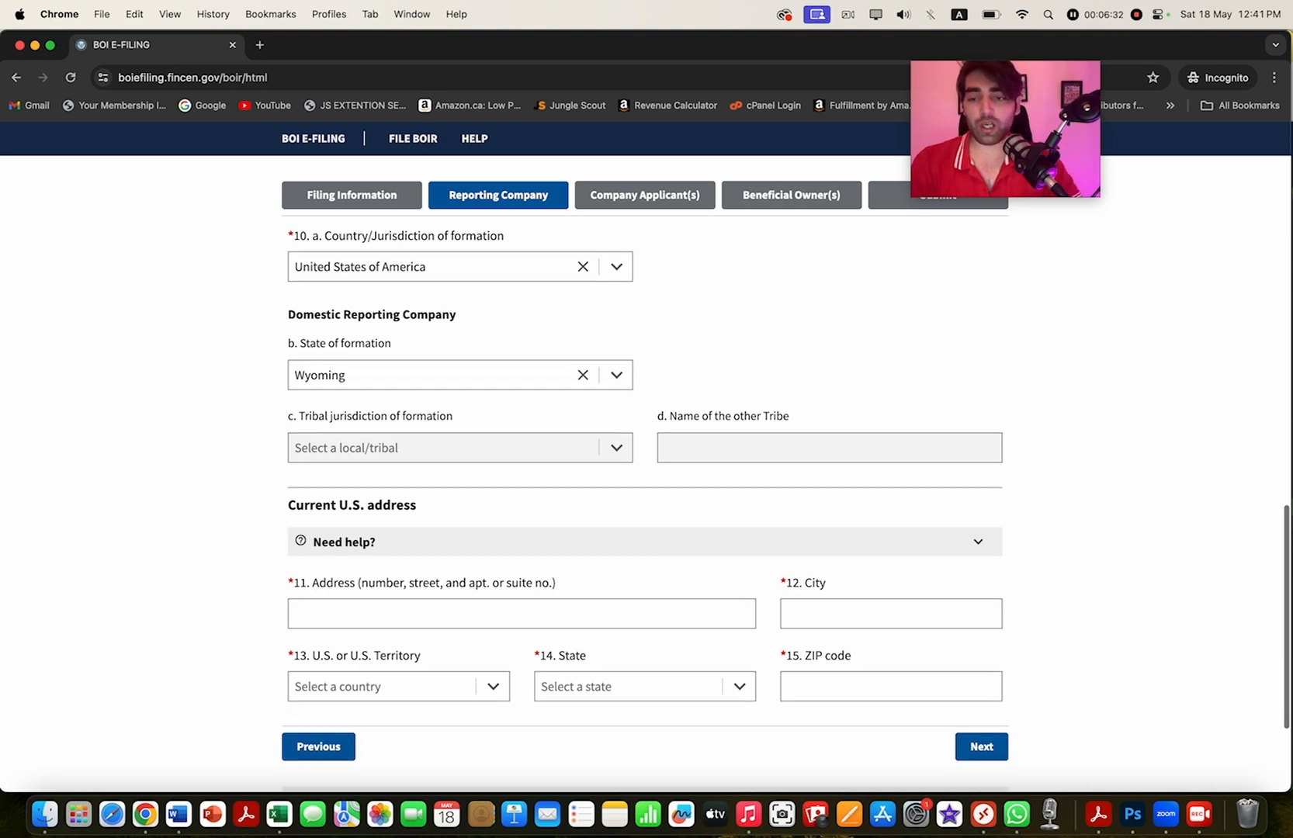
- Enter the company's street address with country United States of America and state Wyoming
scroll(644, 481, down, 3)
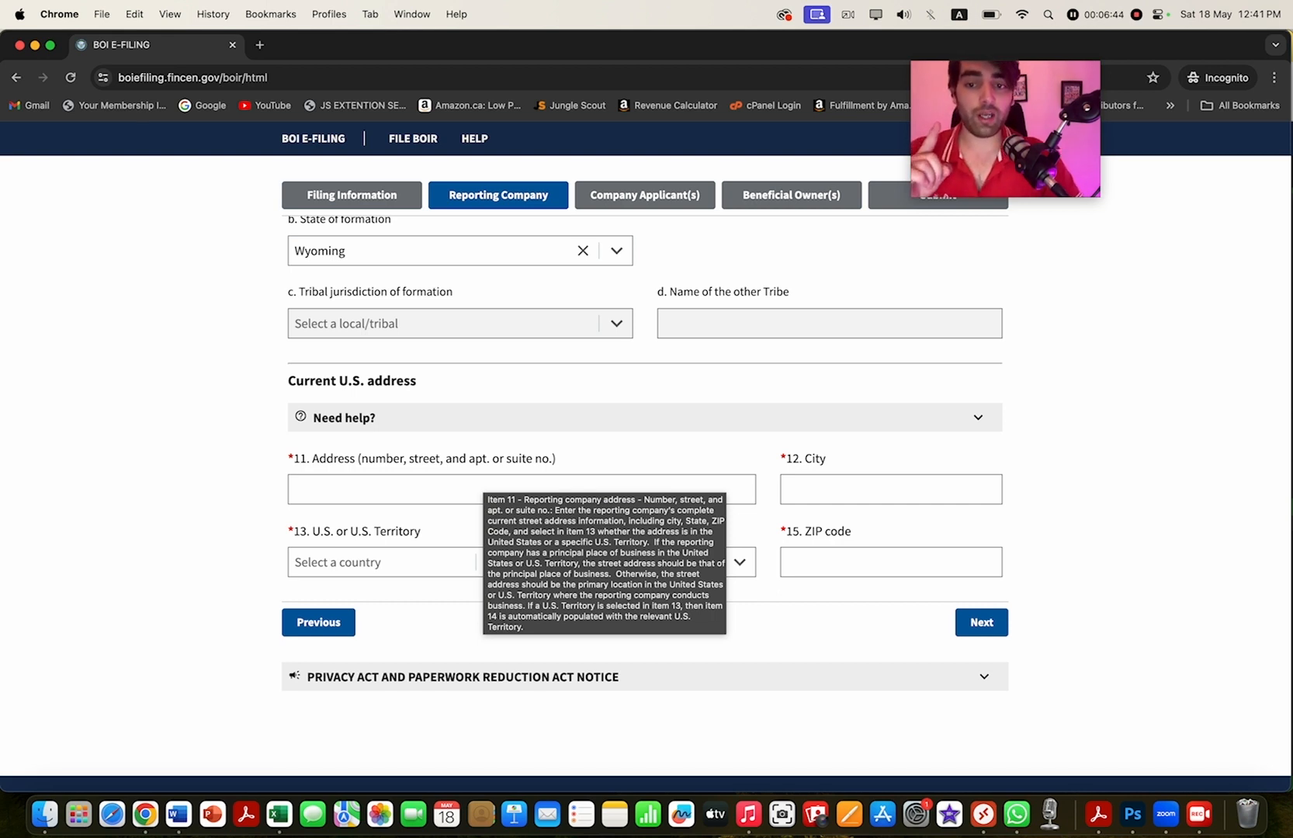
click(483, 485)
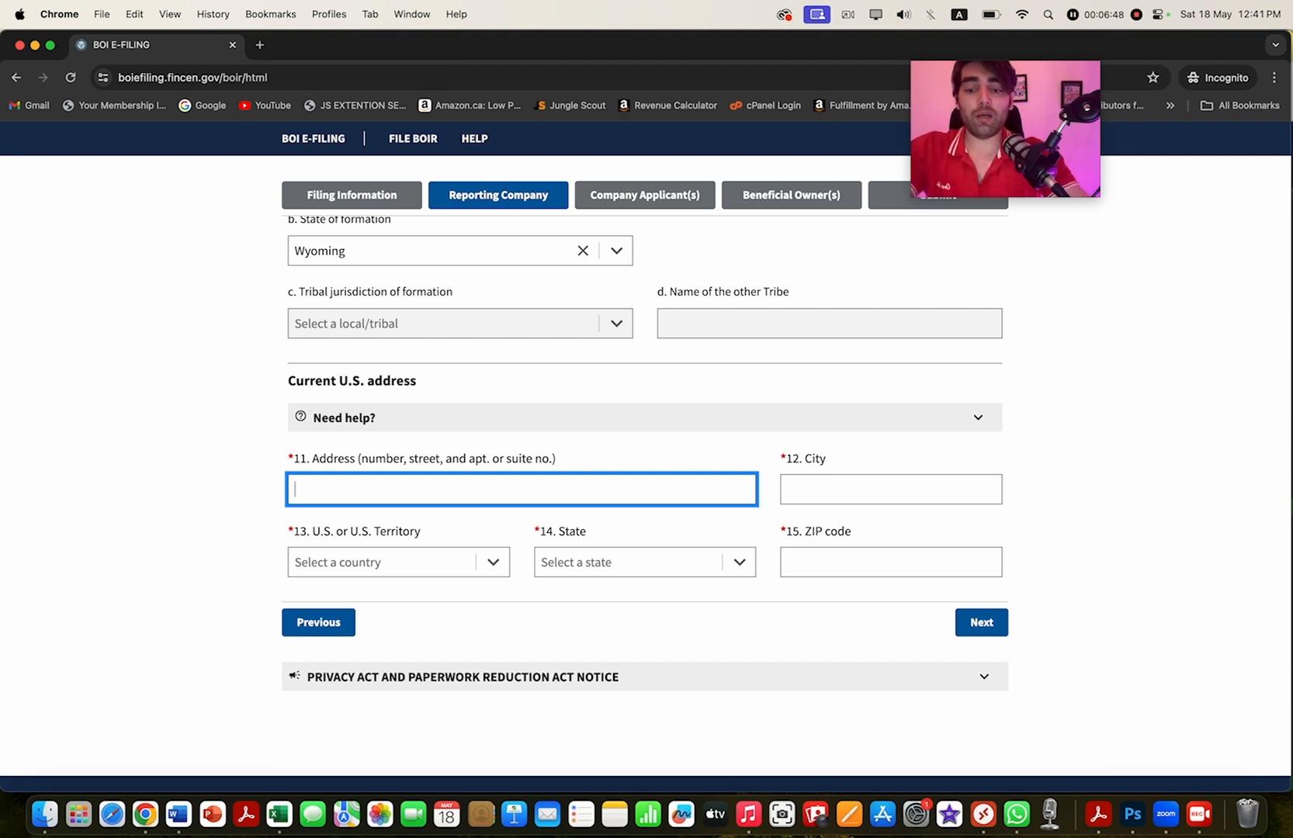
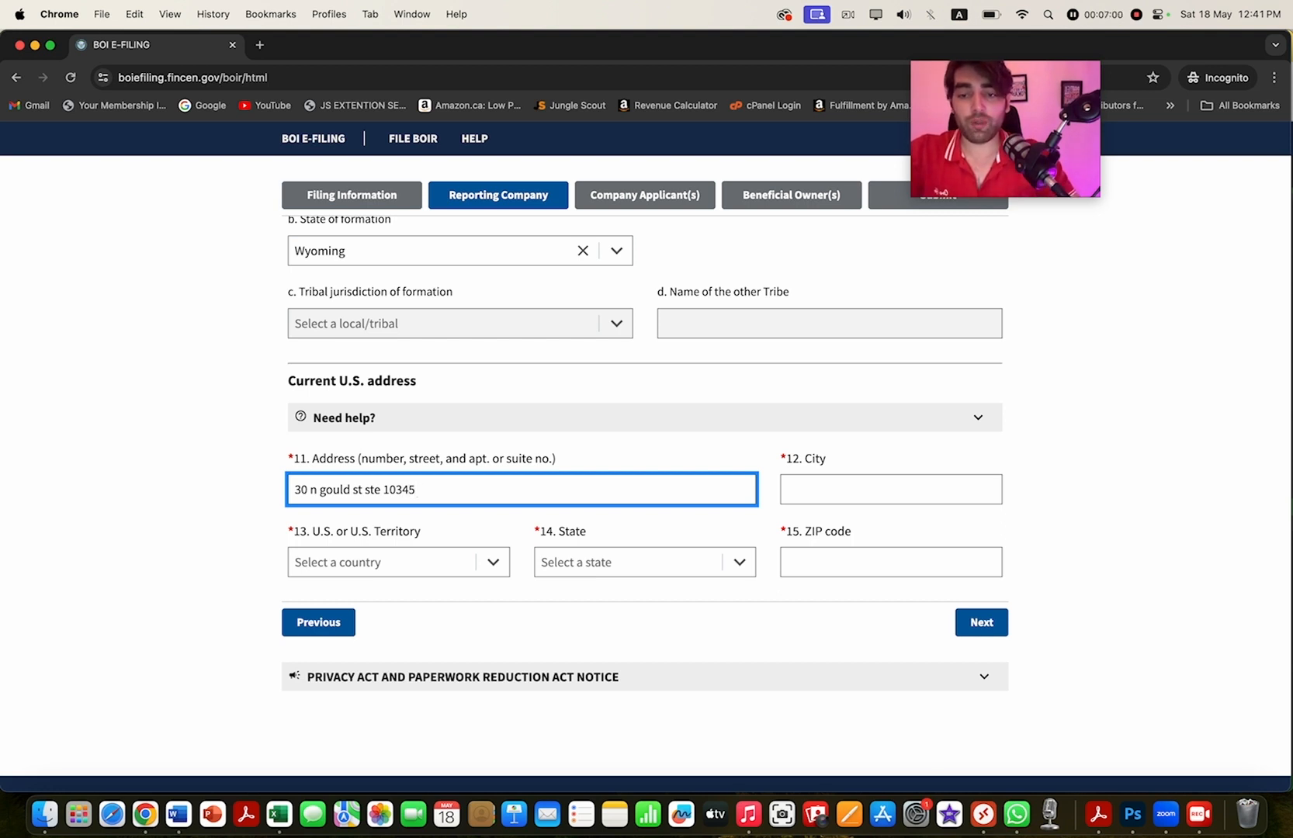
click(380, 562)
click(334, 591)
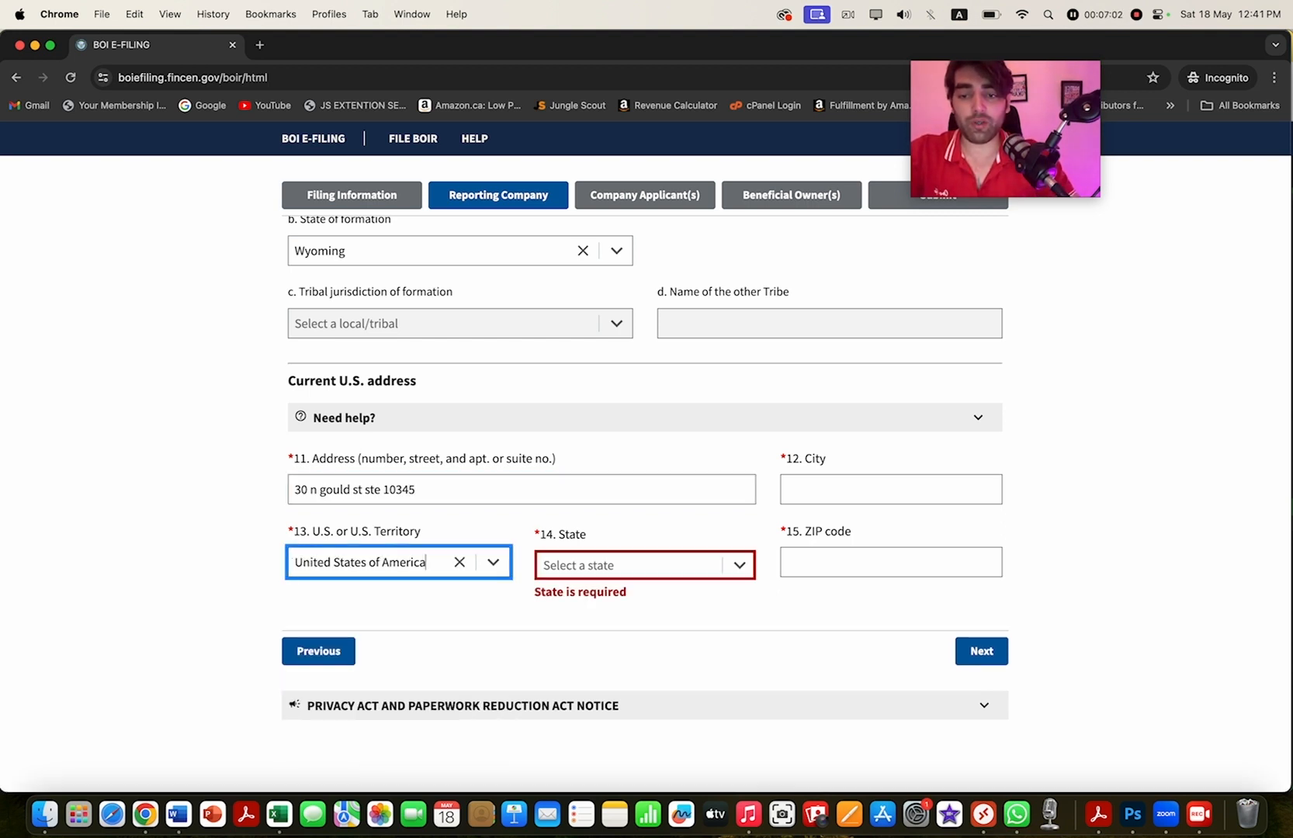
click(626, 565)
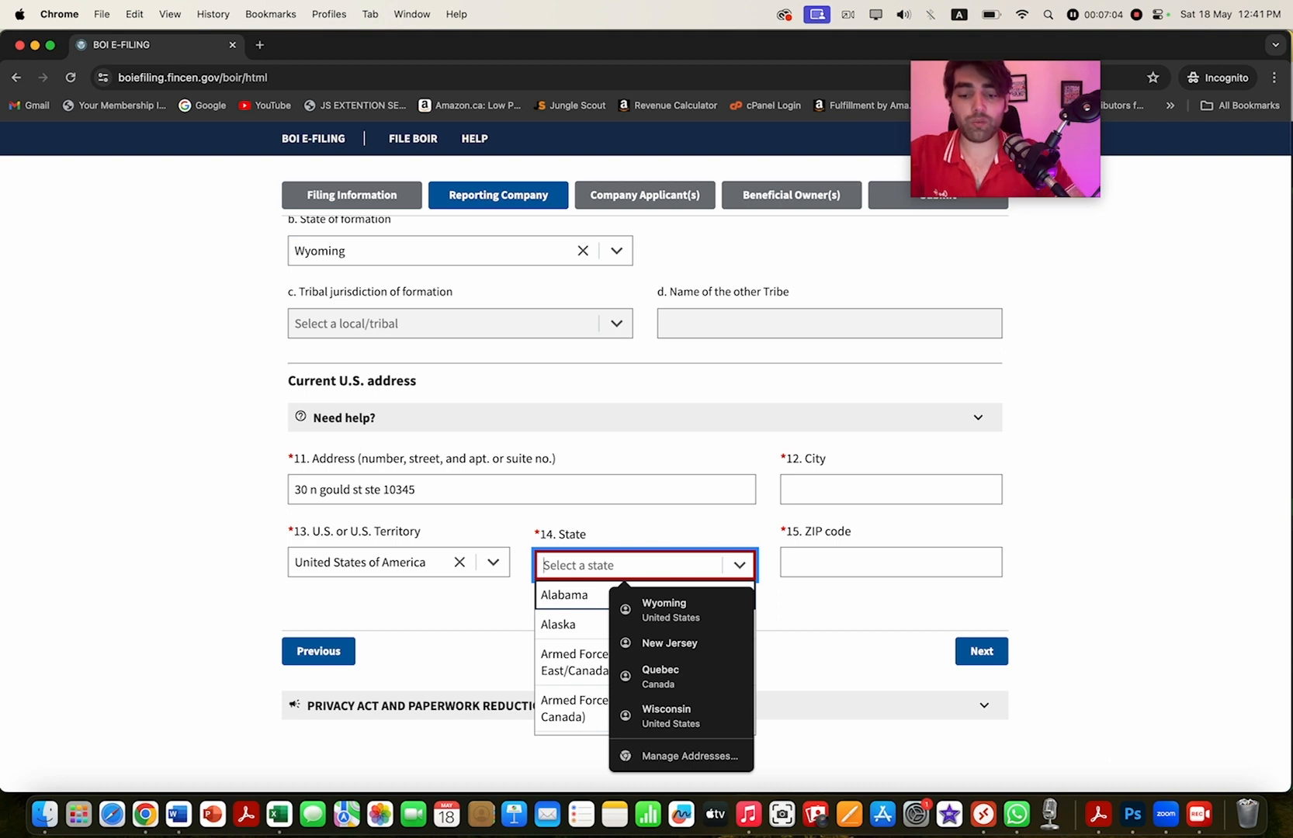
text(wy)
click(566, 595)
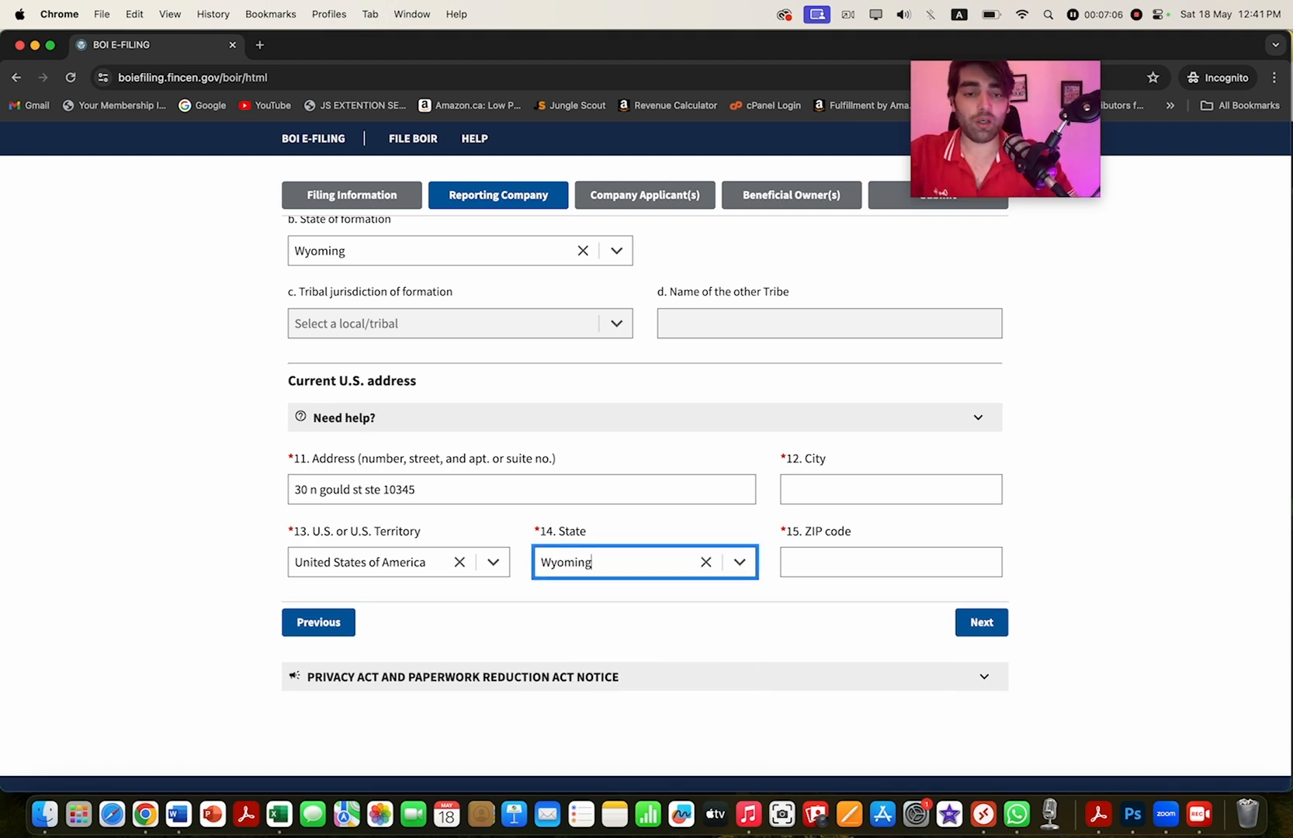
- Fill in the company's city and ZIP code, then continue to Company Applicant(s)
click(890, 489)
text(sh)
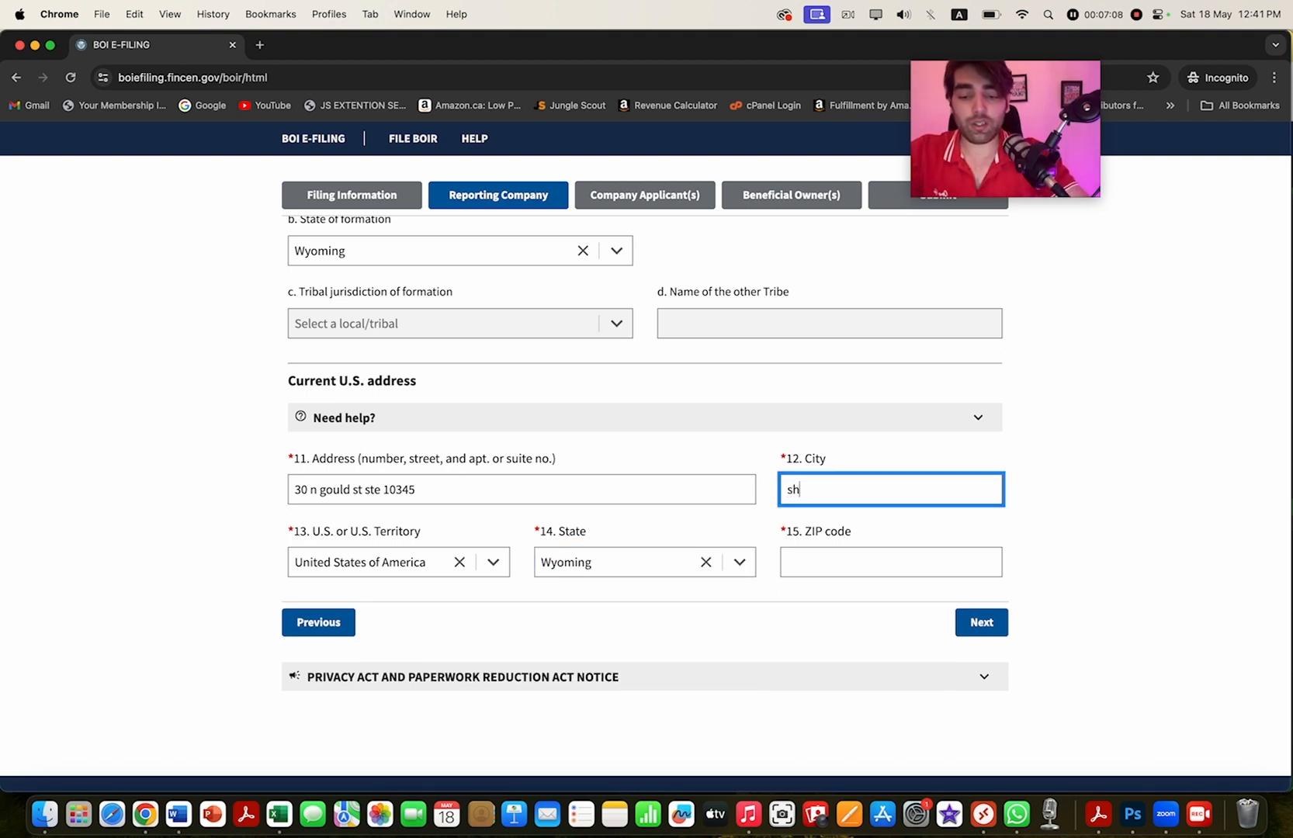
text(erdan)
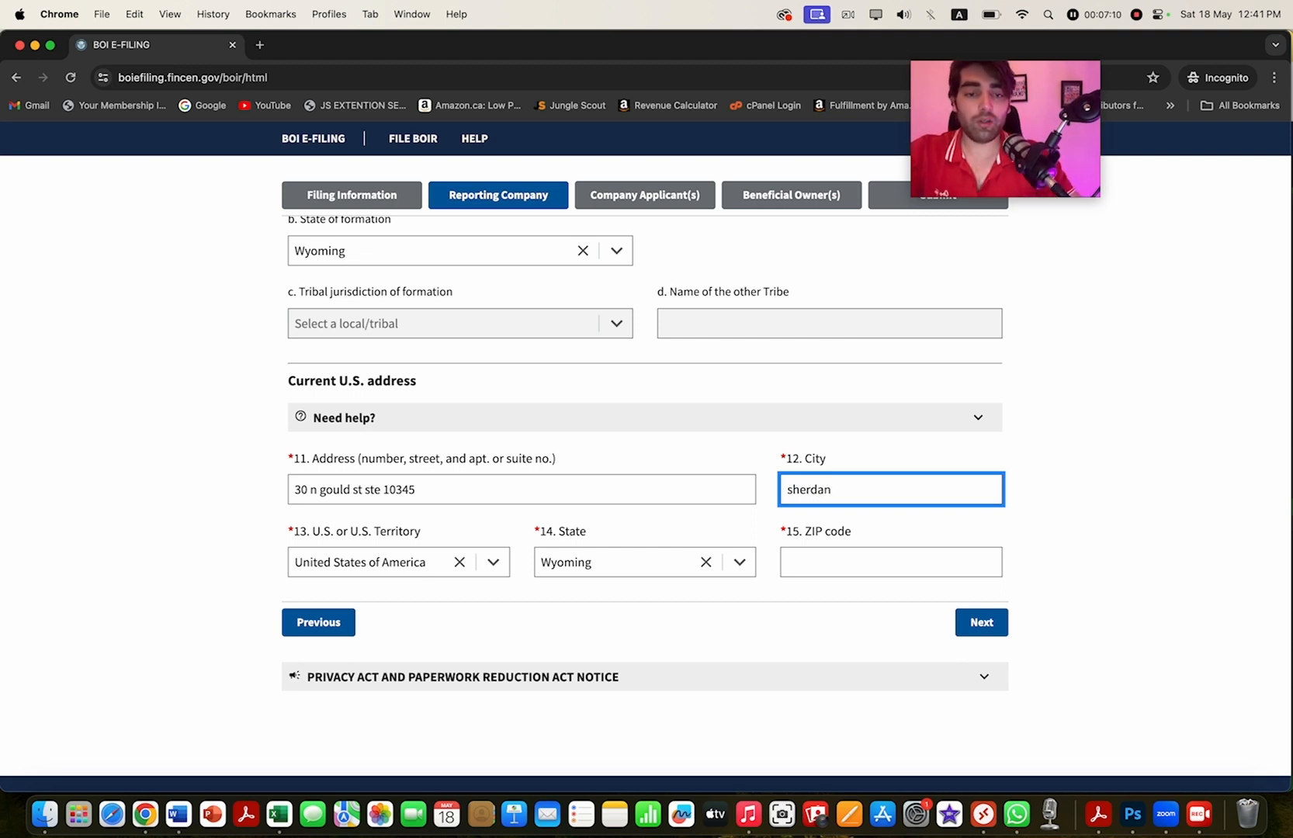
key(Tab)
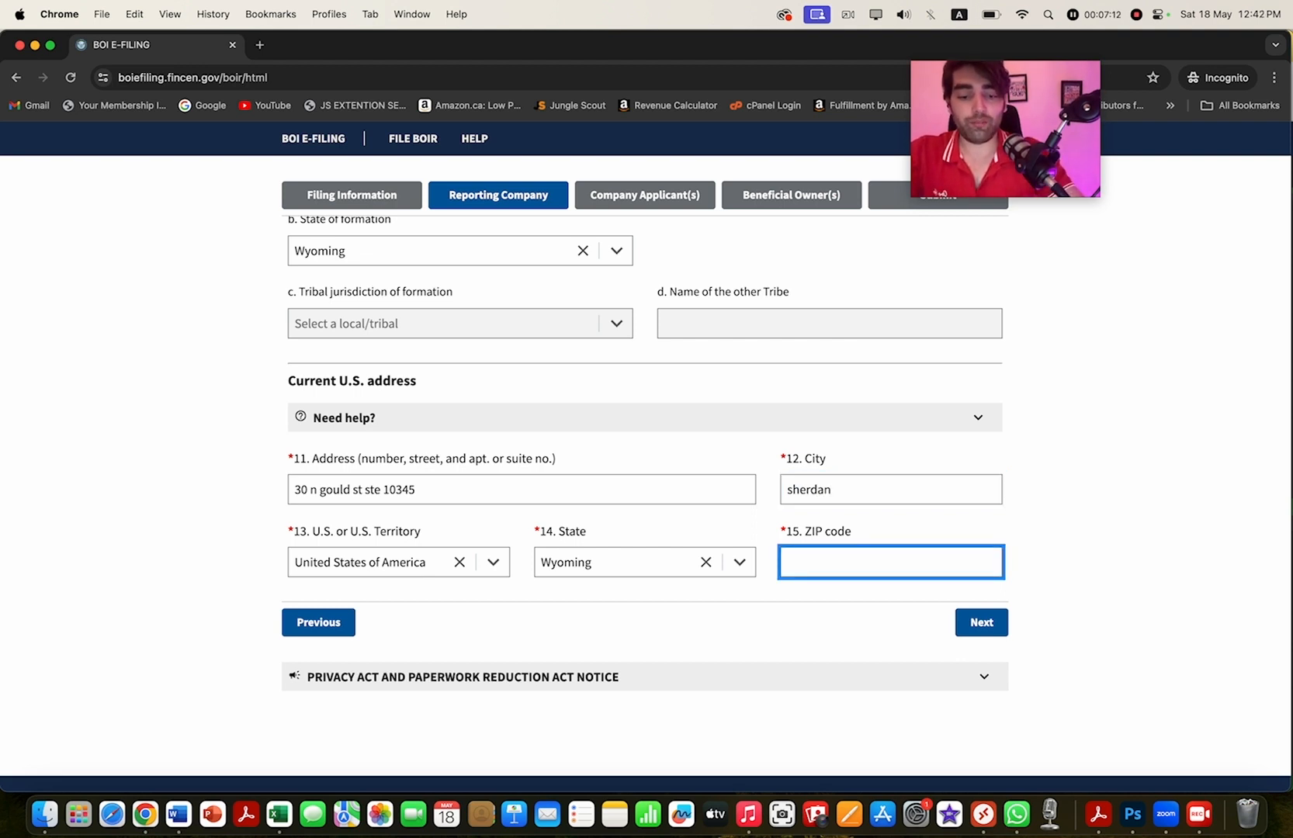
text(82801)
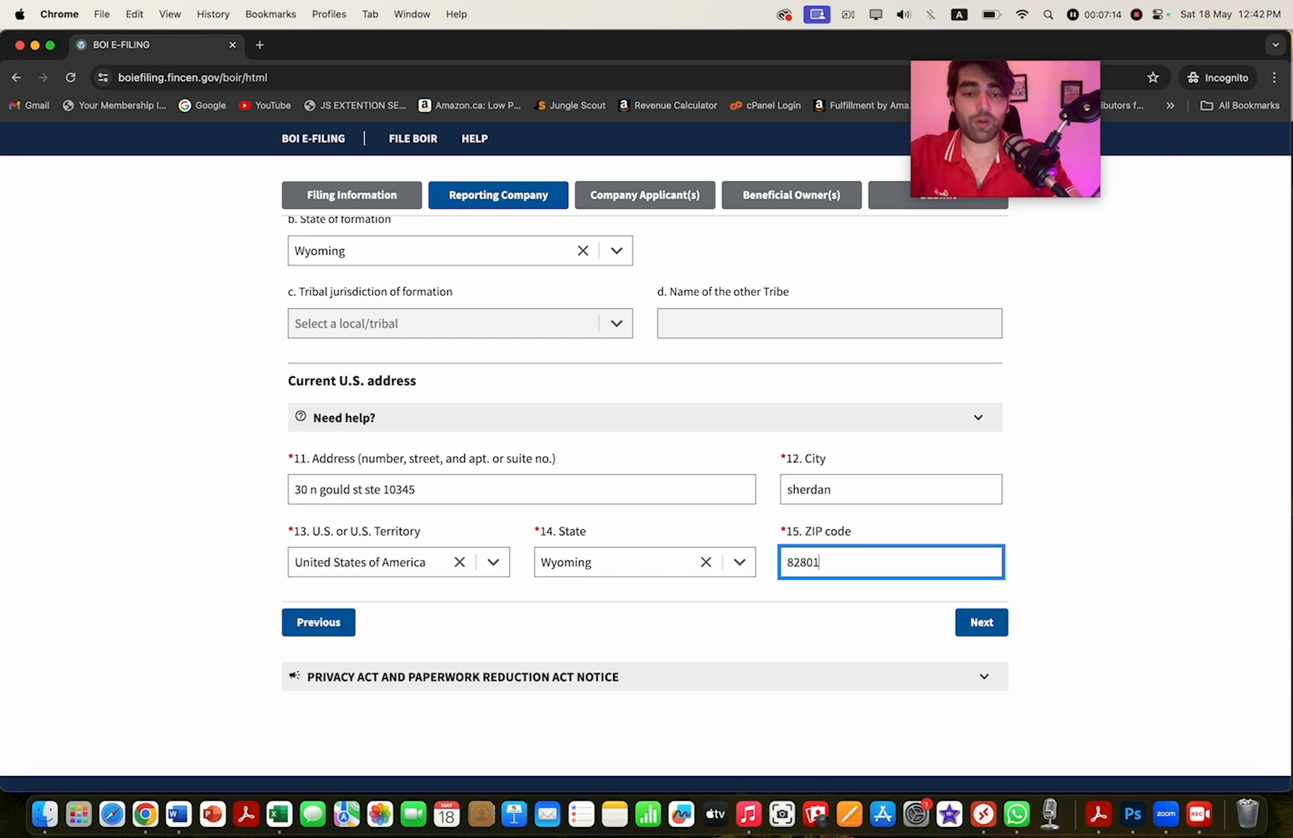
key(Tab)
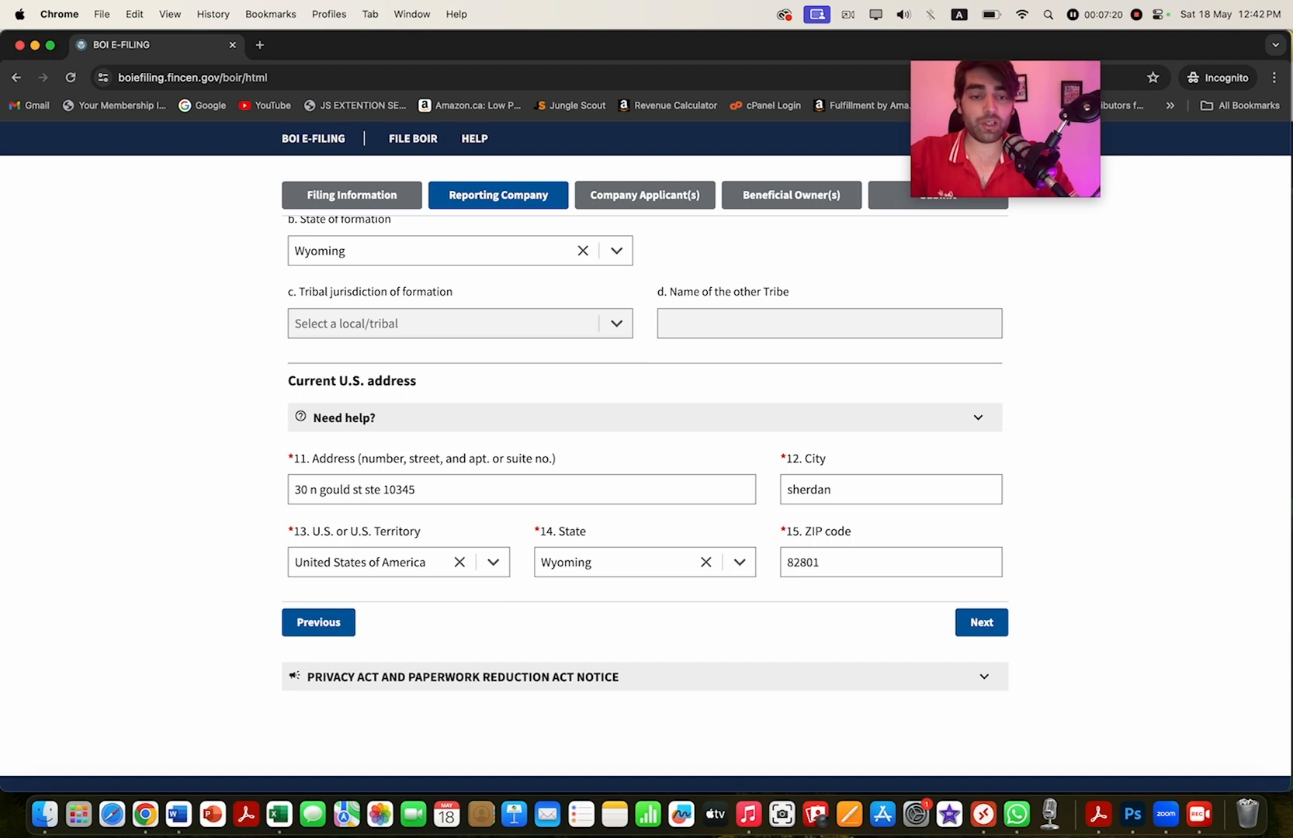
click(982, 625)
- Scroll down to Company Applicant #1 and put the cursor in the last name field
scroll(962, 616, down, 1)
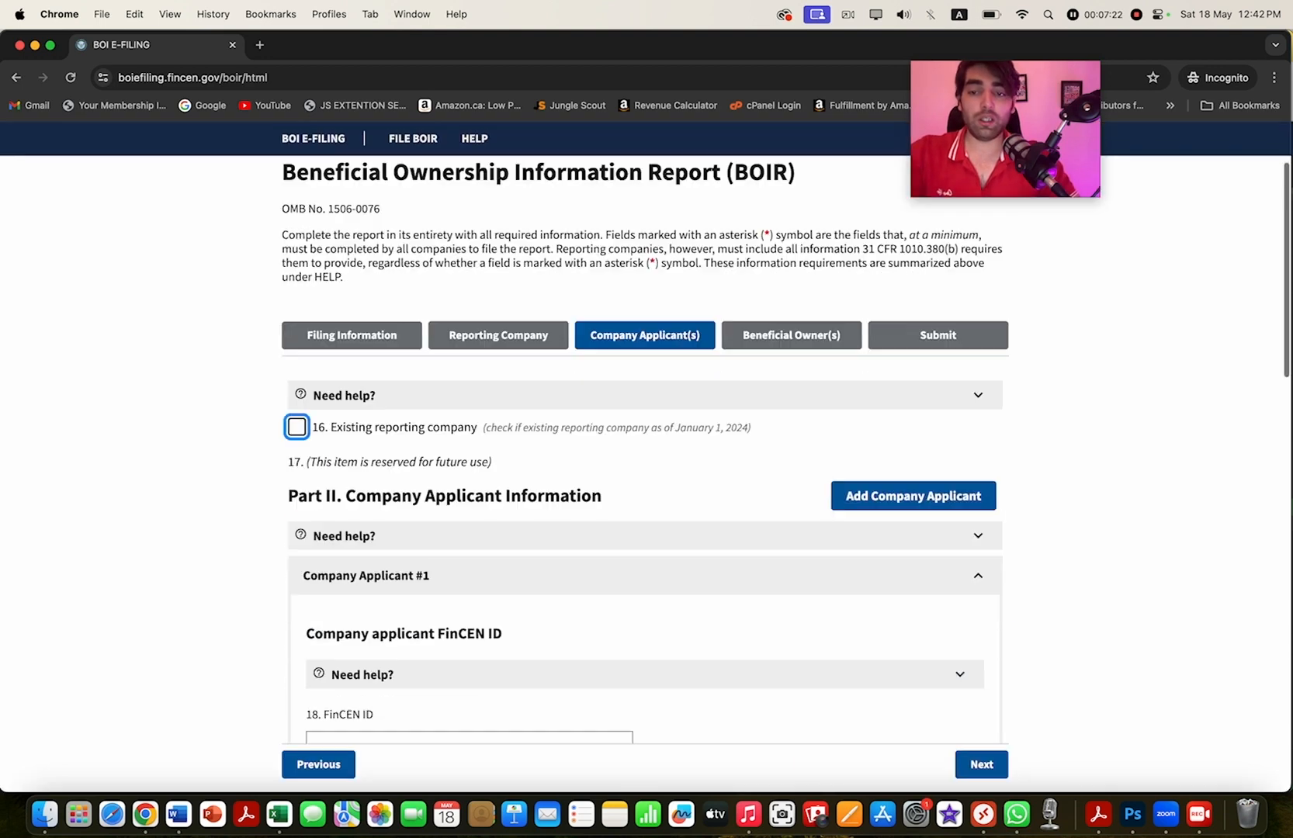
scroll(644, 450, down, 6)
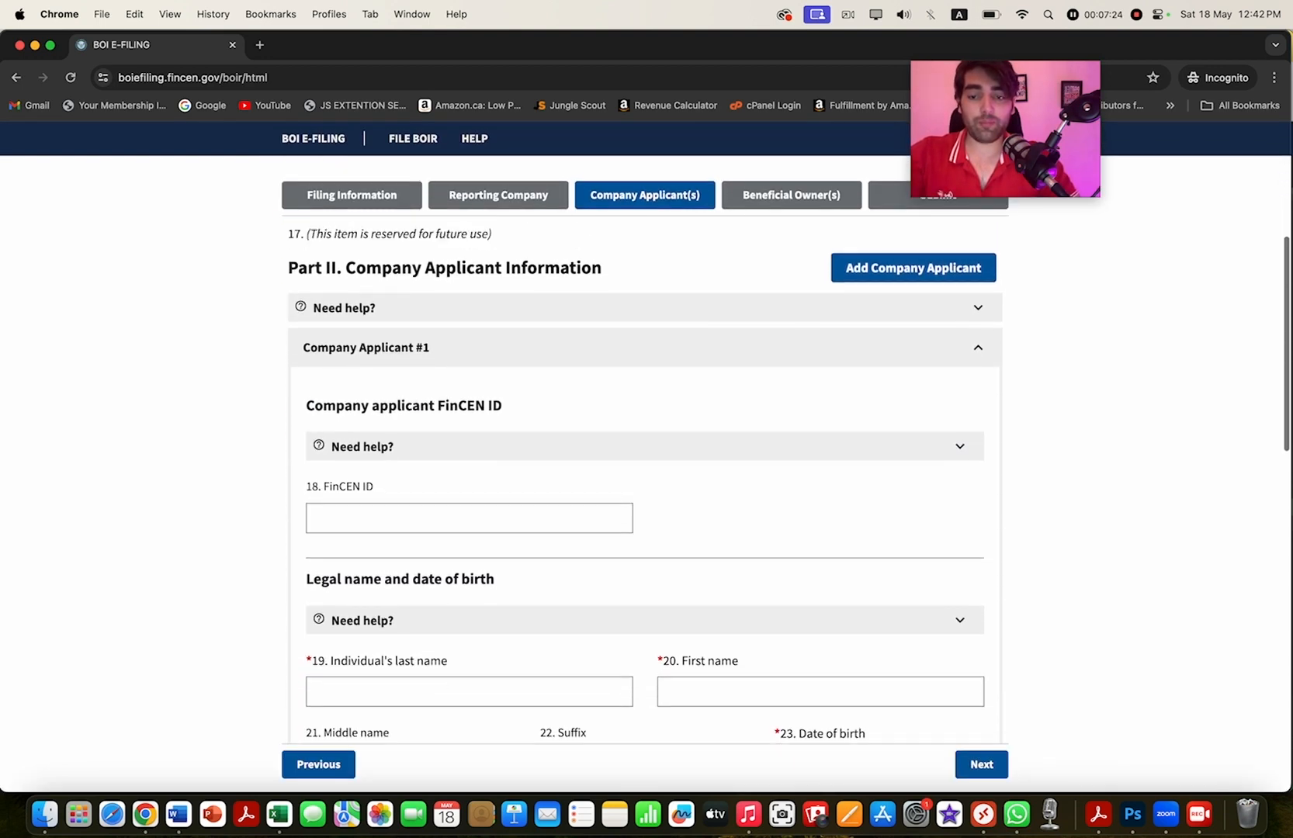
scroll(644, 450, up, 8)
scroll(644, 450, down, 1)
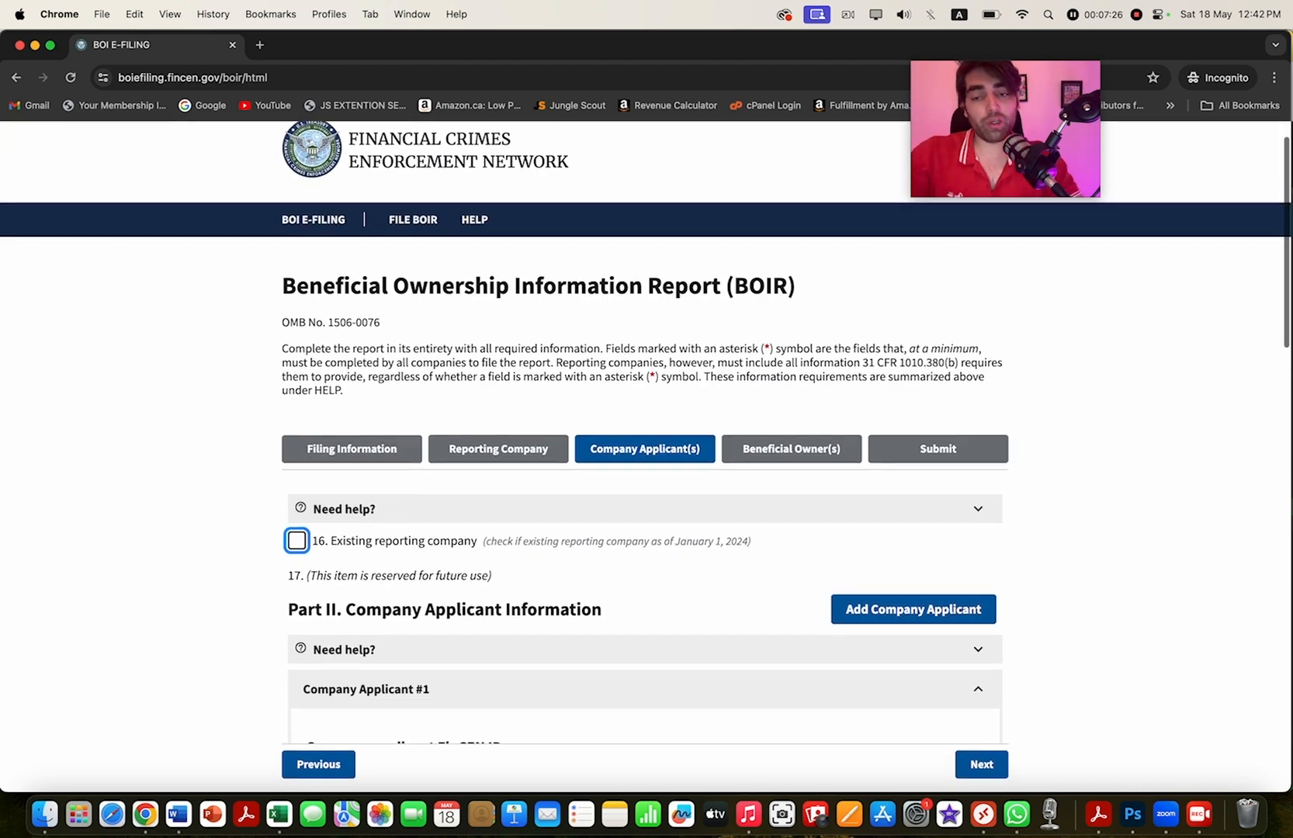
scroll(644, 450, down, 3)
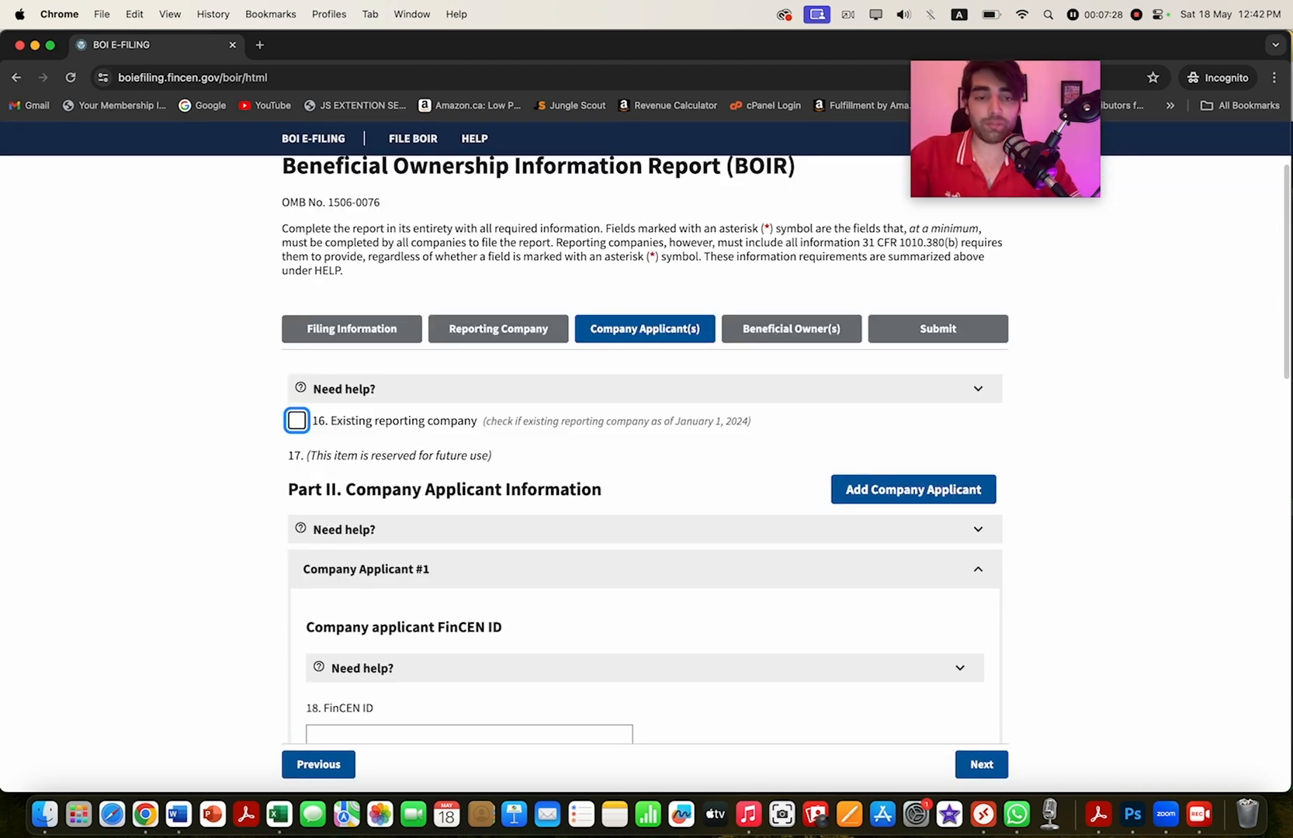
scroll(644, 450, down, 2)
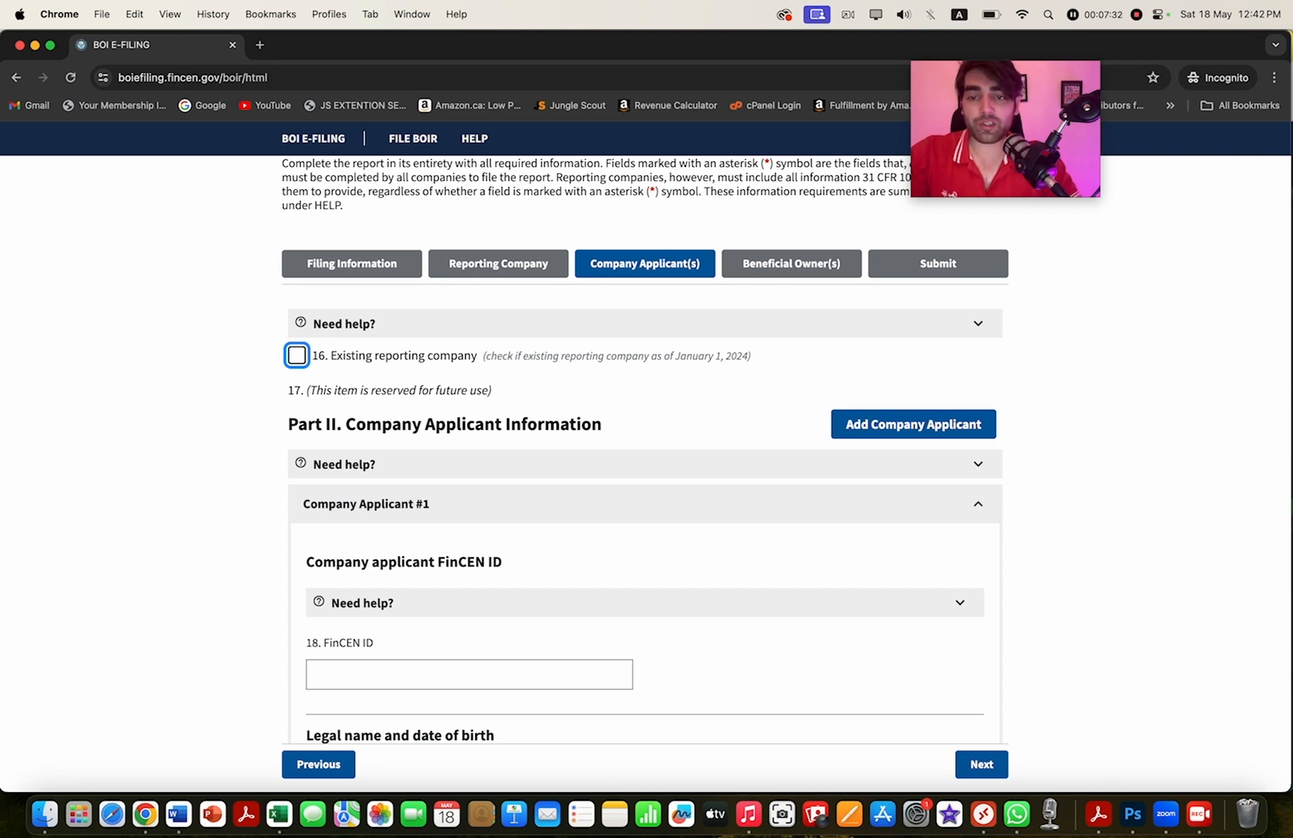
scroll(644, 450, down, 5)
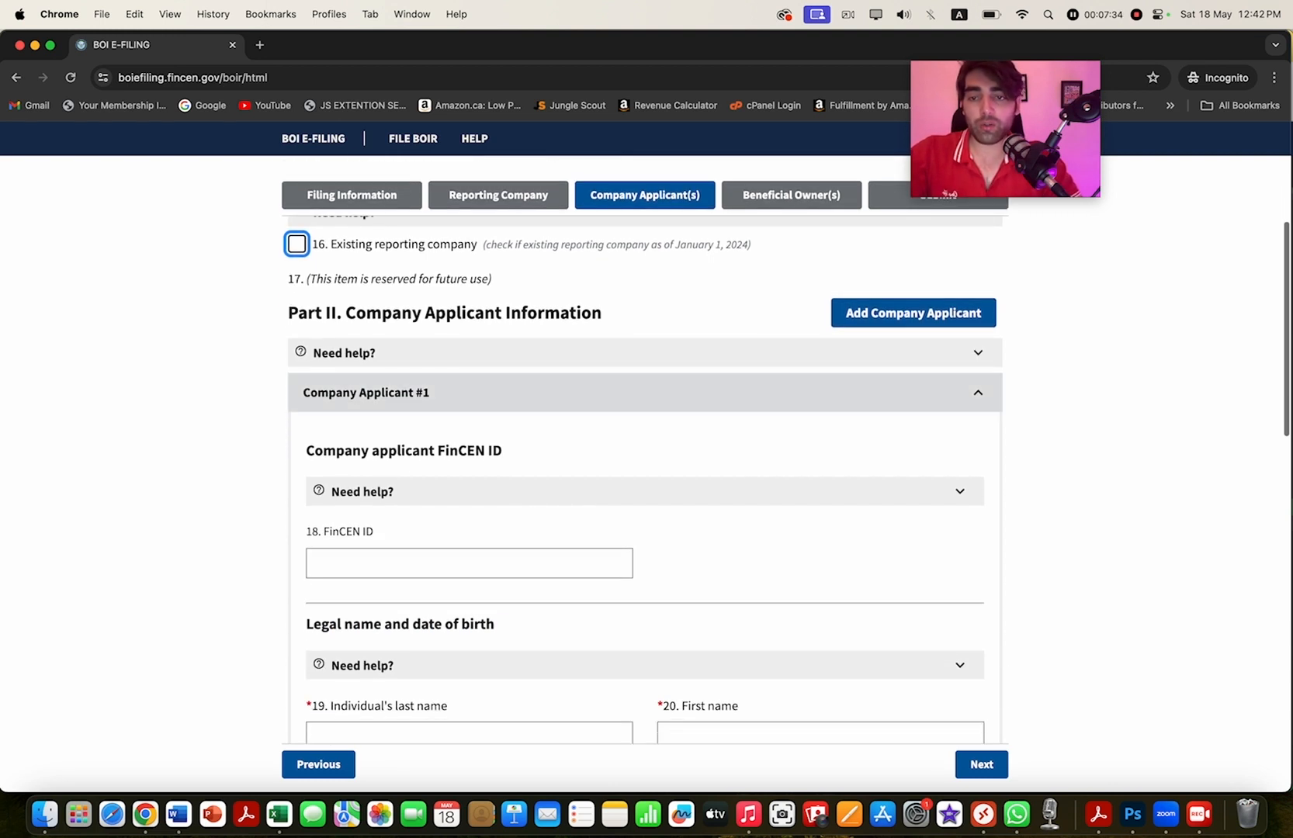
scroll(644, 450, down, 1)
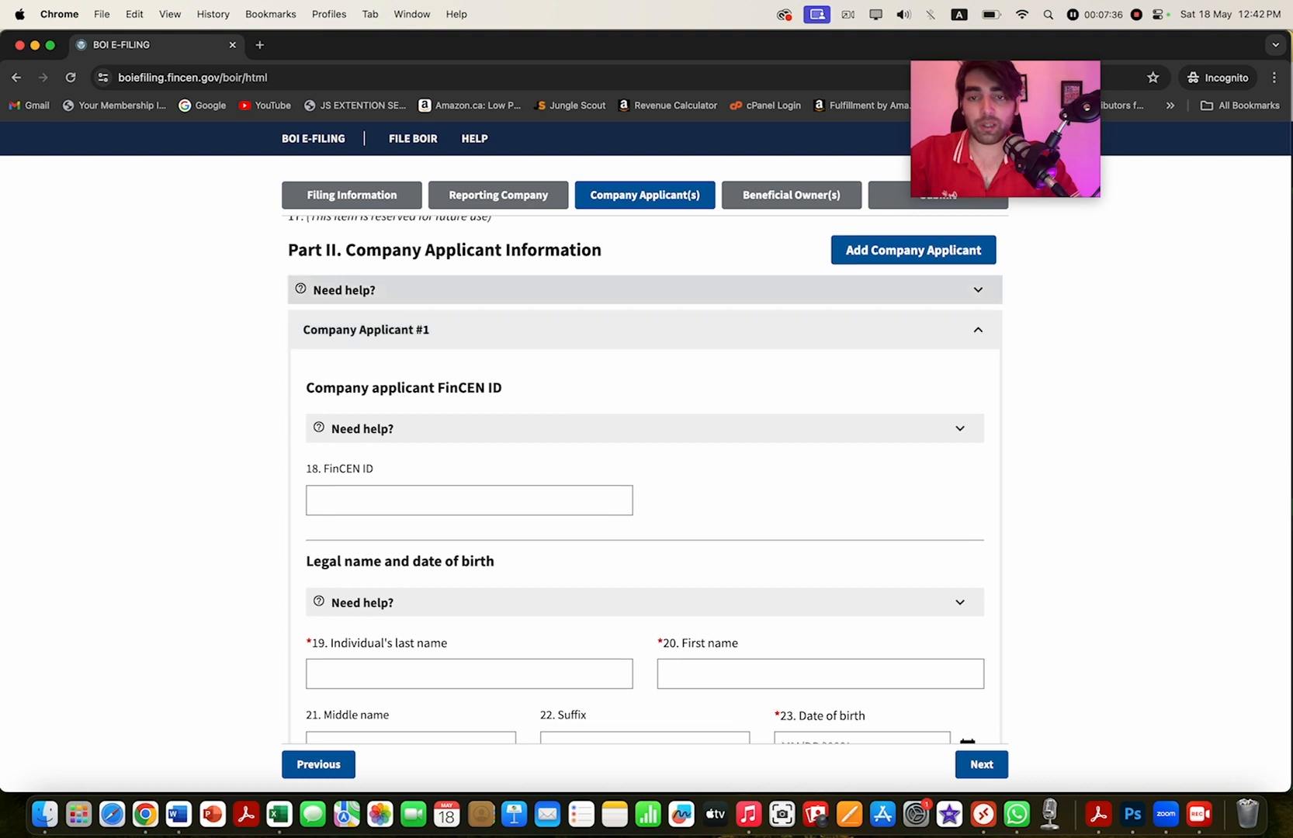
scroll(644, 477, down, 8)
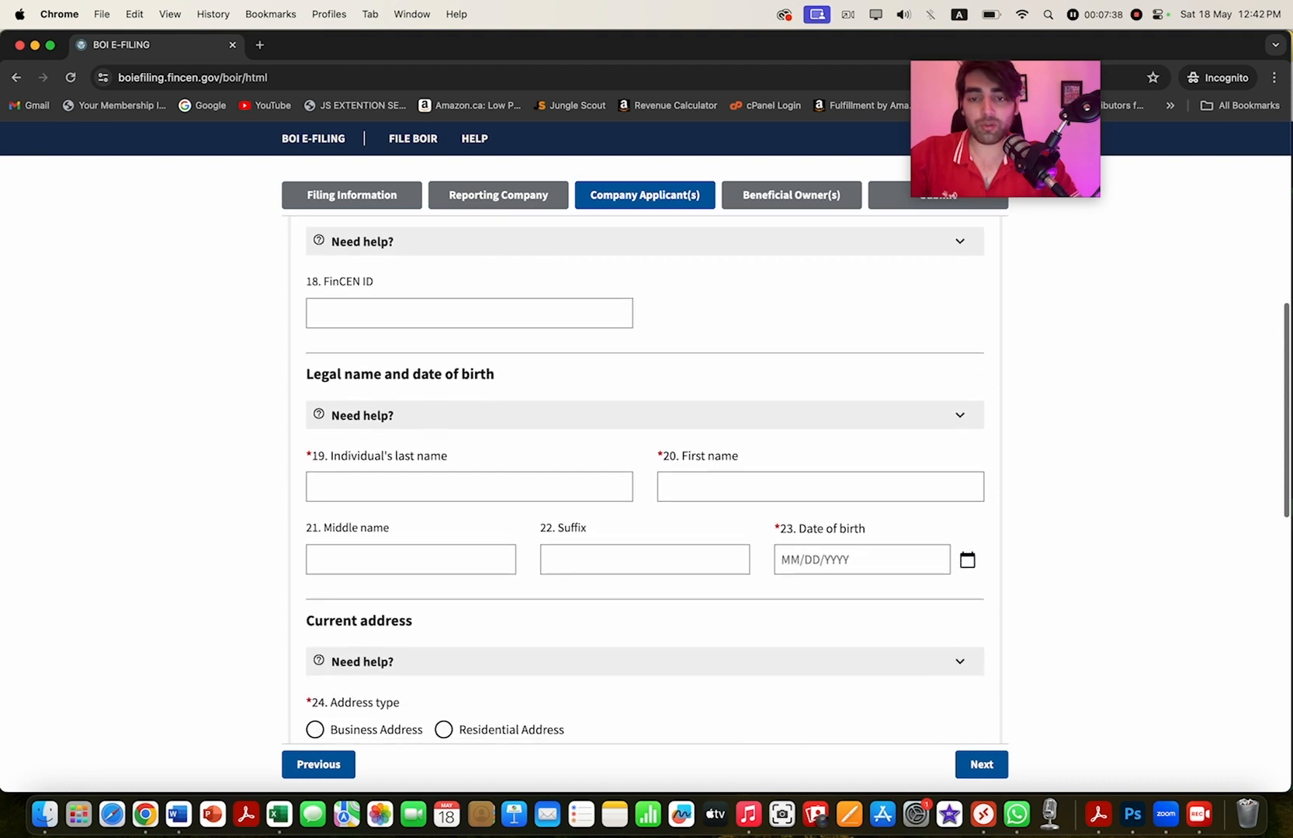
scroll(644, 477, down, 1)
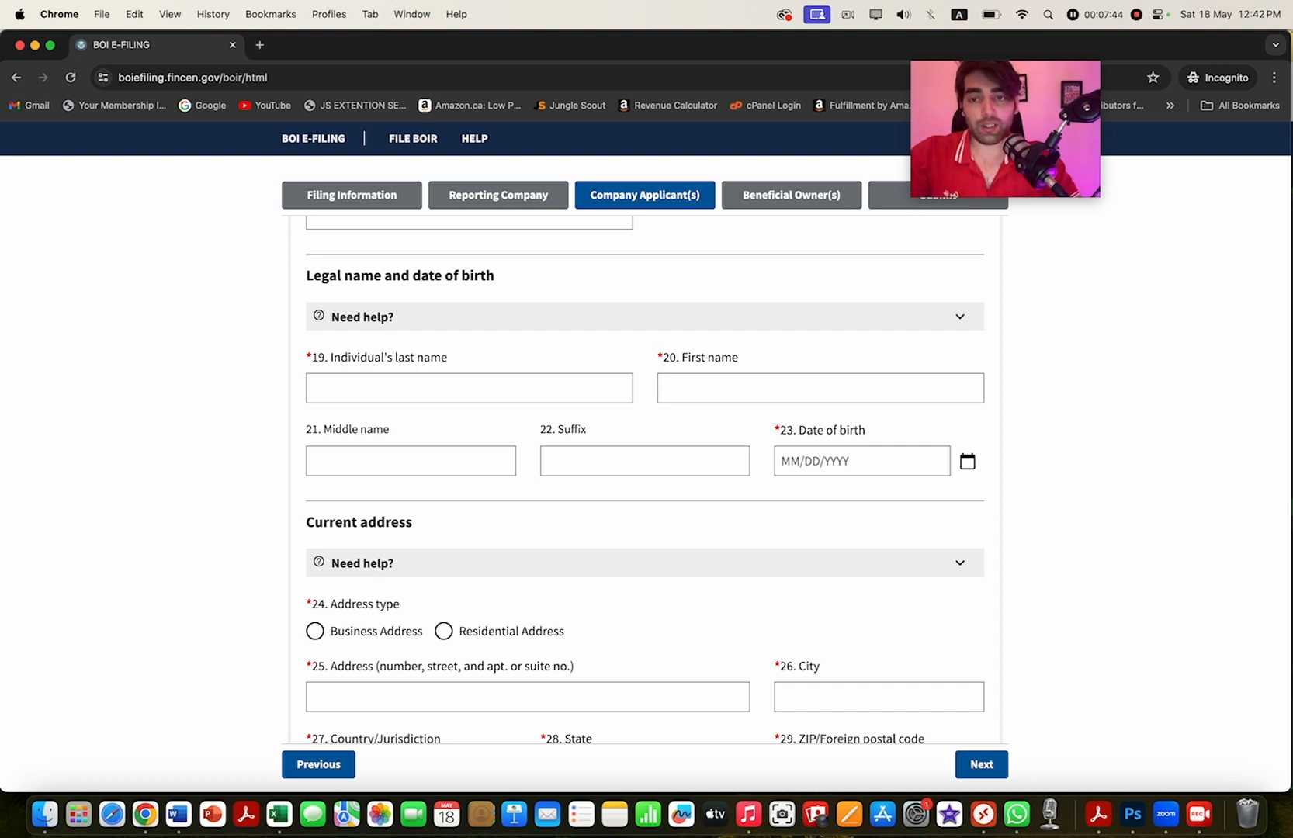
click(469, 388)
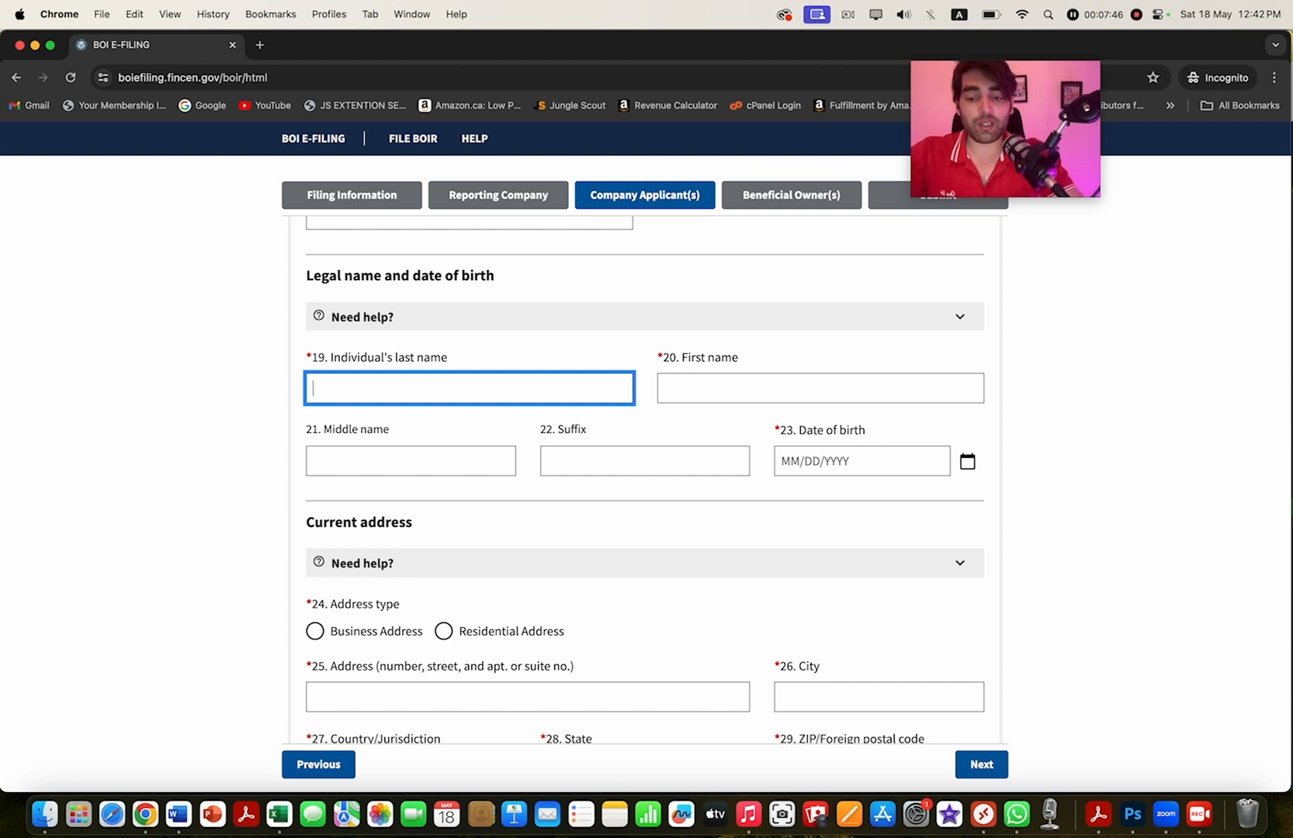
- Enter the applicant's last name and first name, correcting the last name entry
text(al)
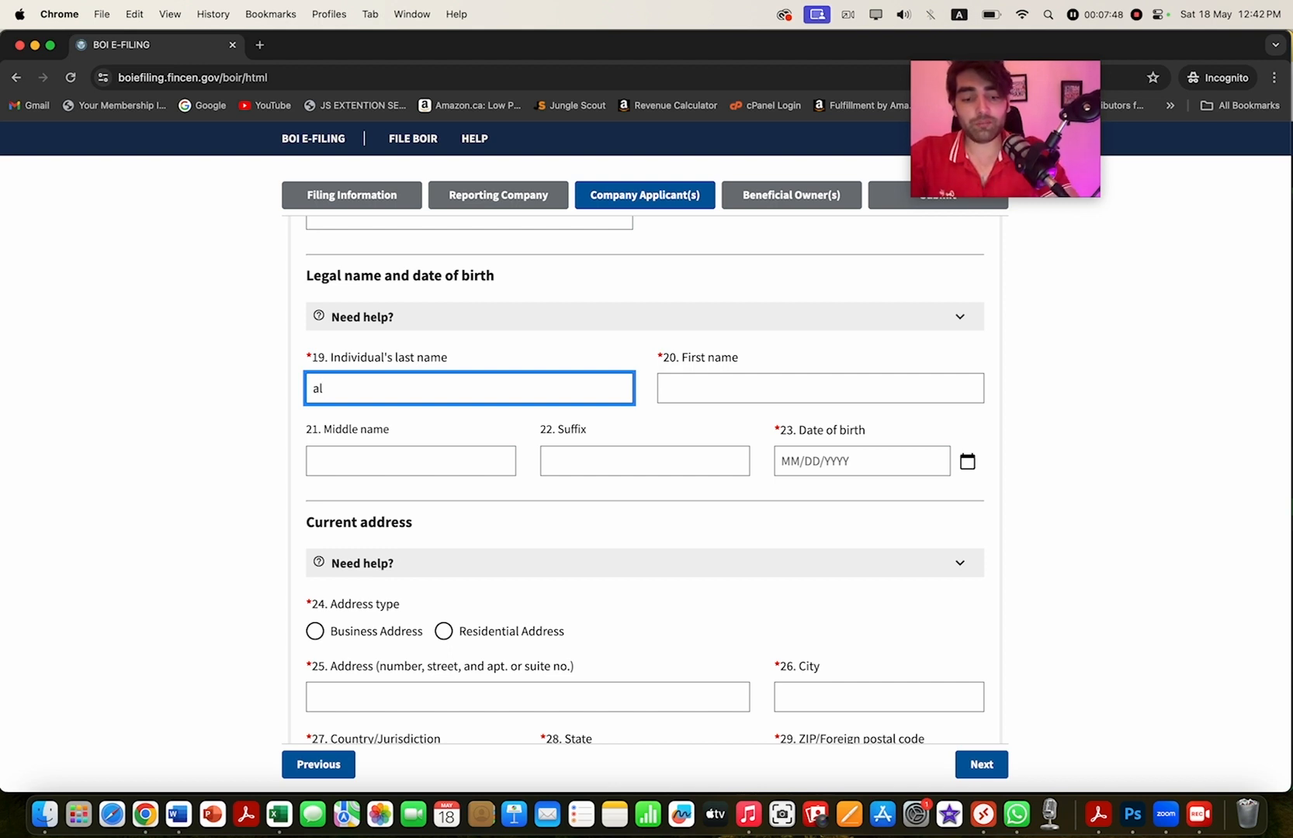
text(i)
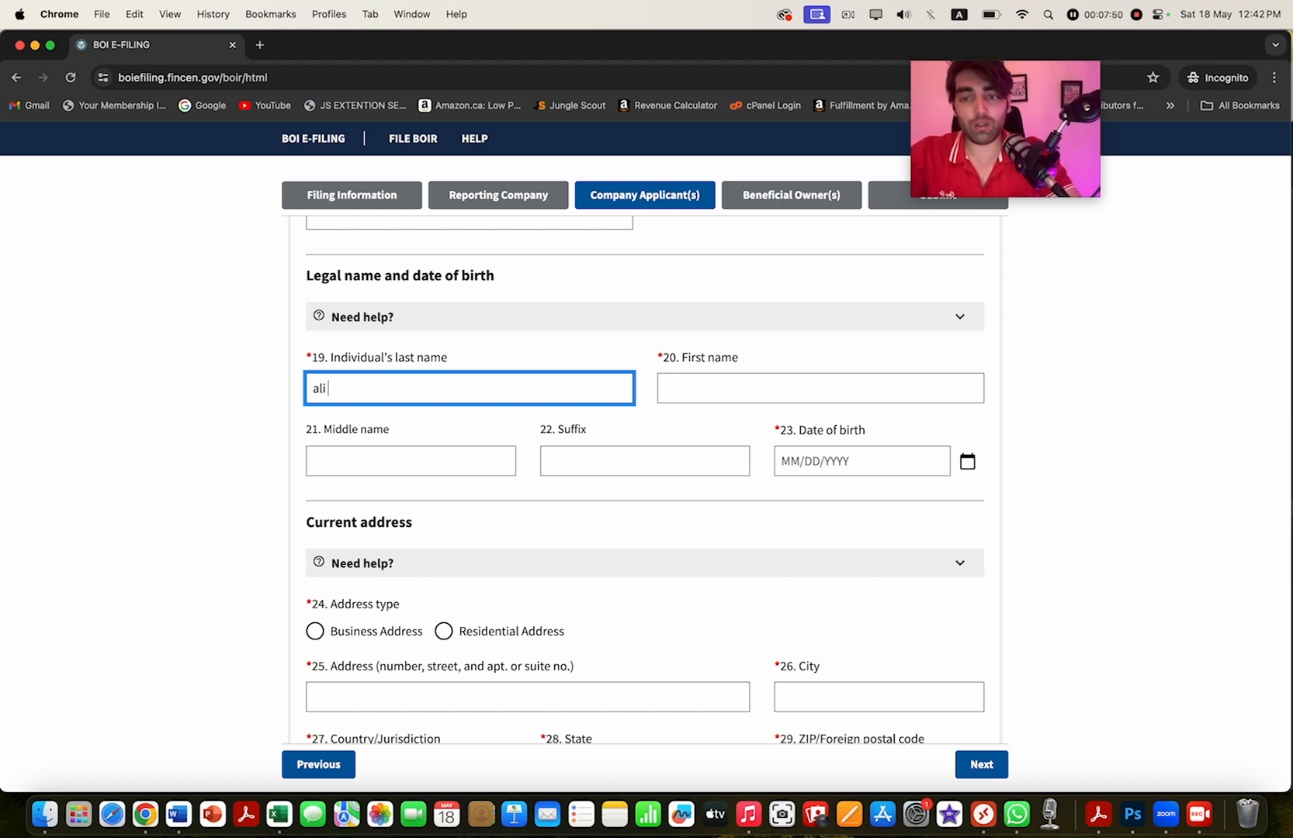
key(BackSpace)
key(BackSpace)
key(BackSpace)
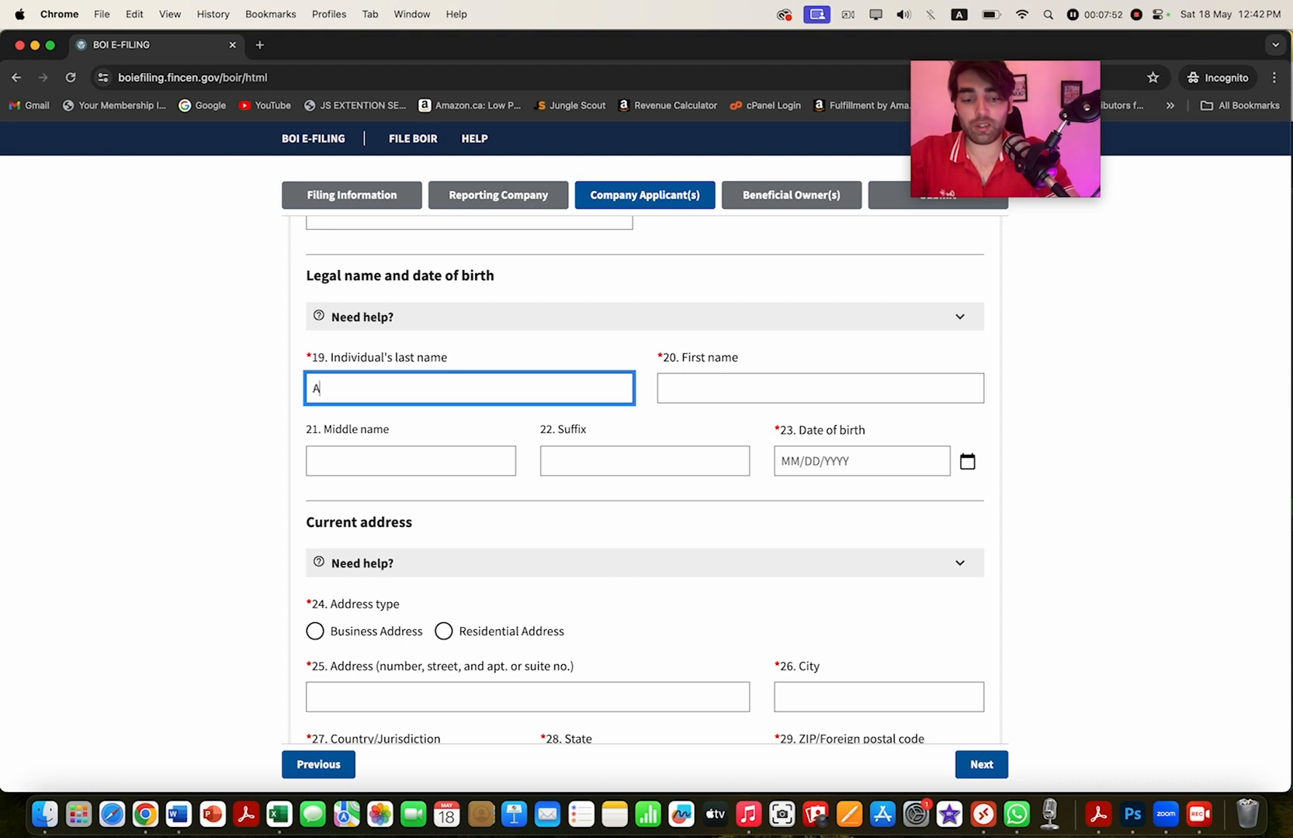
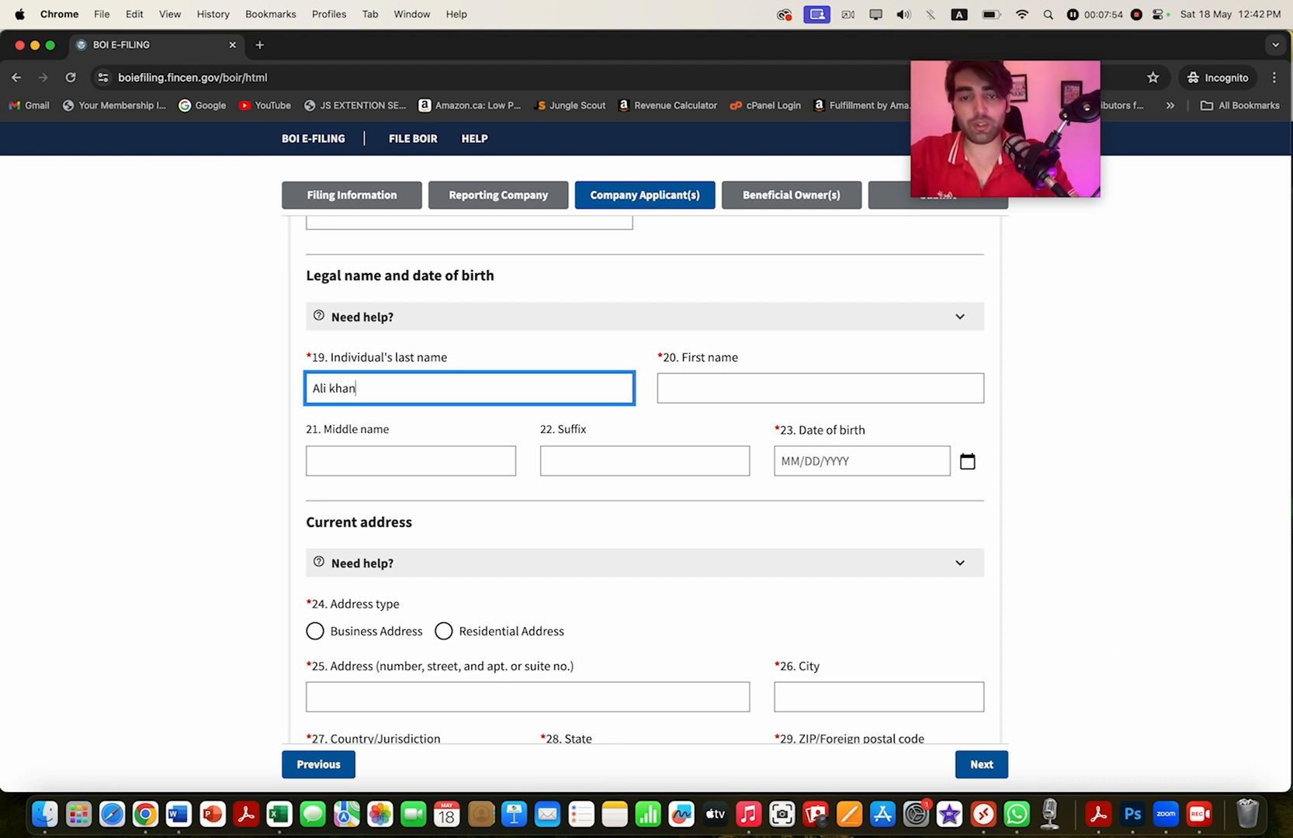
key(shift+Left)
key(shift+Left)
key(shift+Left)
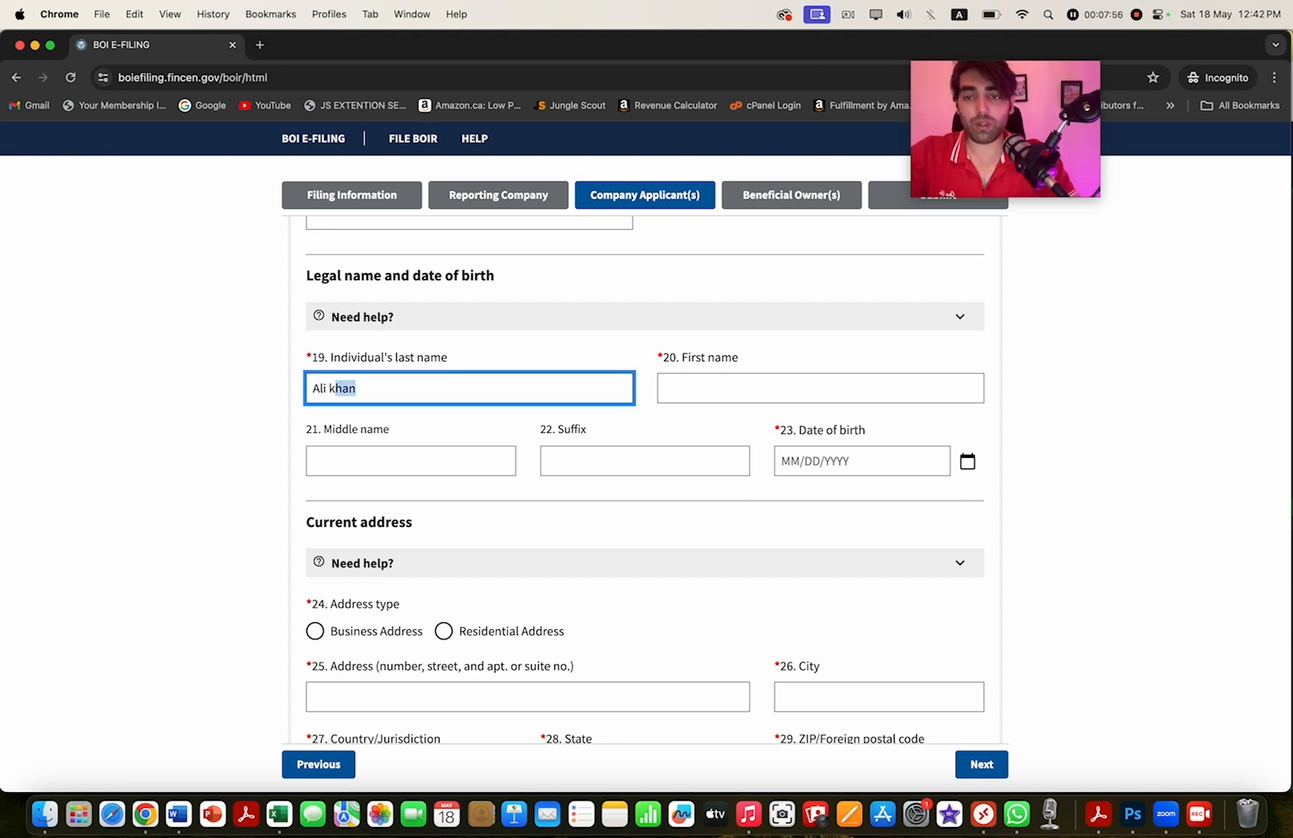
key(shift+Left)
key(BackSpace)
key(Tab)
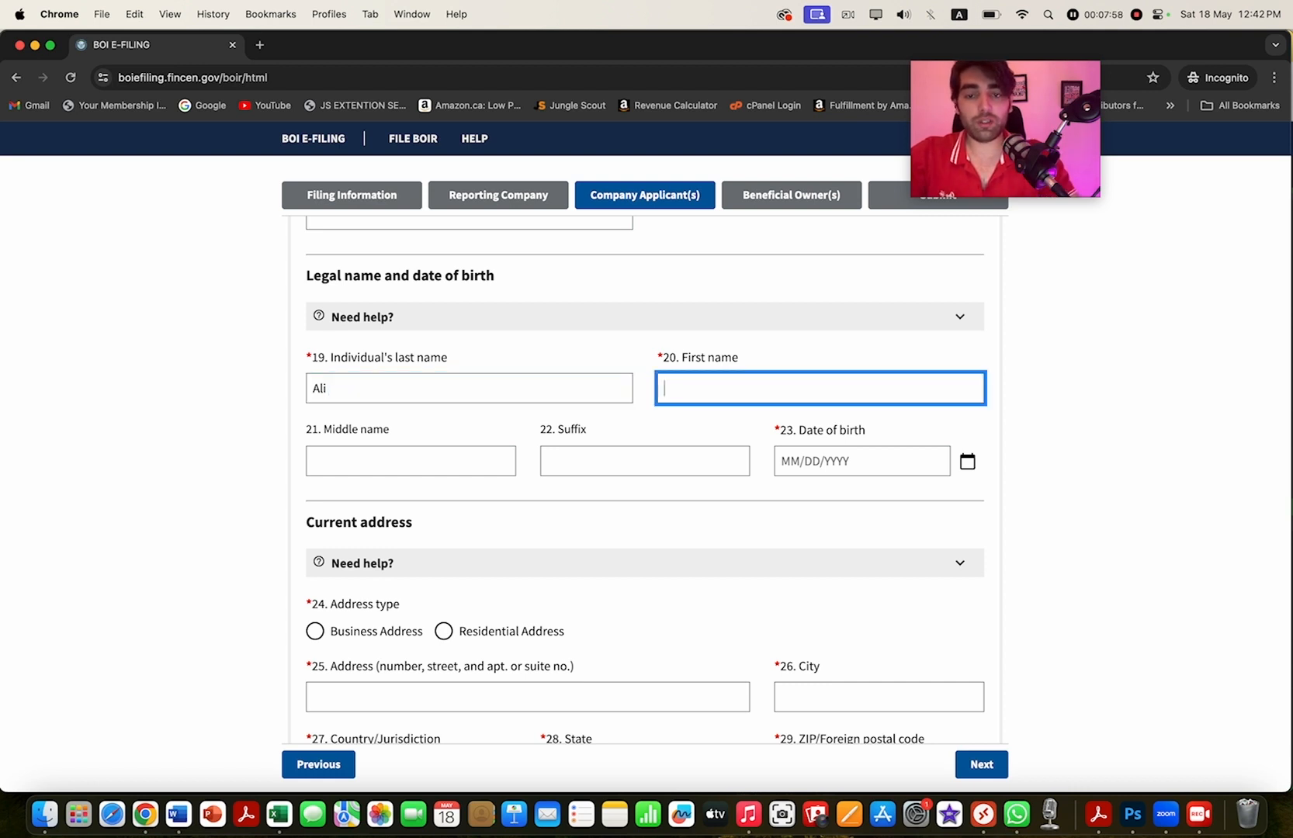
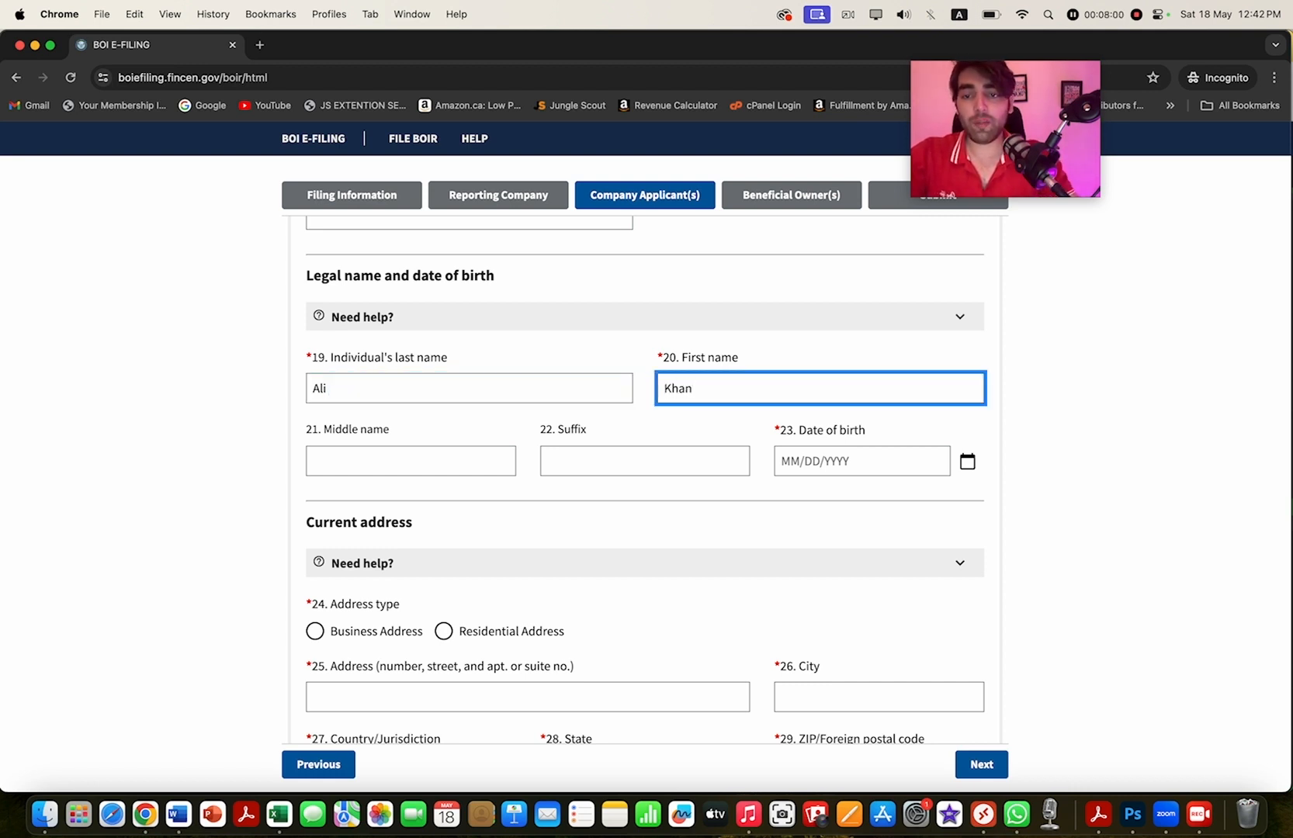
key(Tab)
click(861, 461)
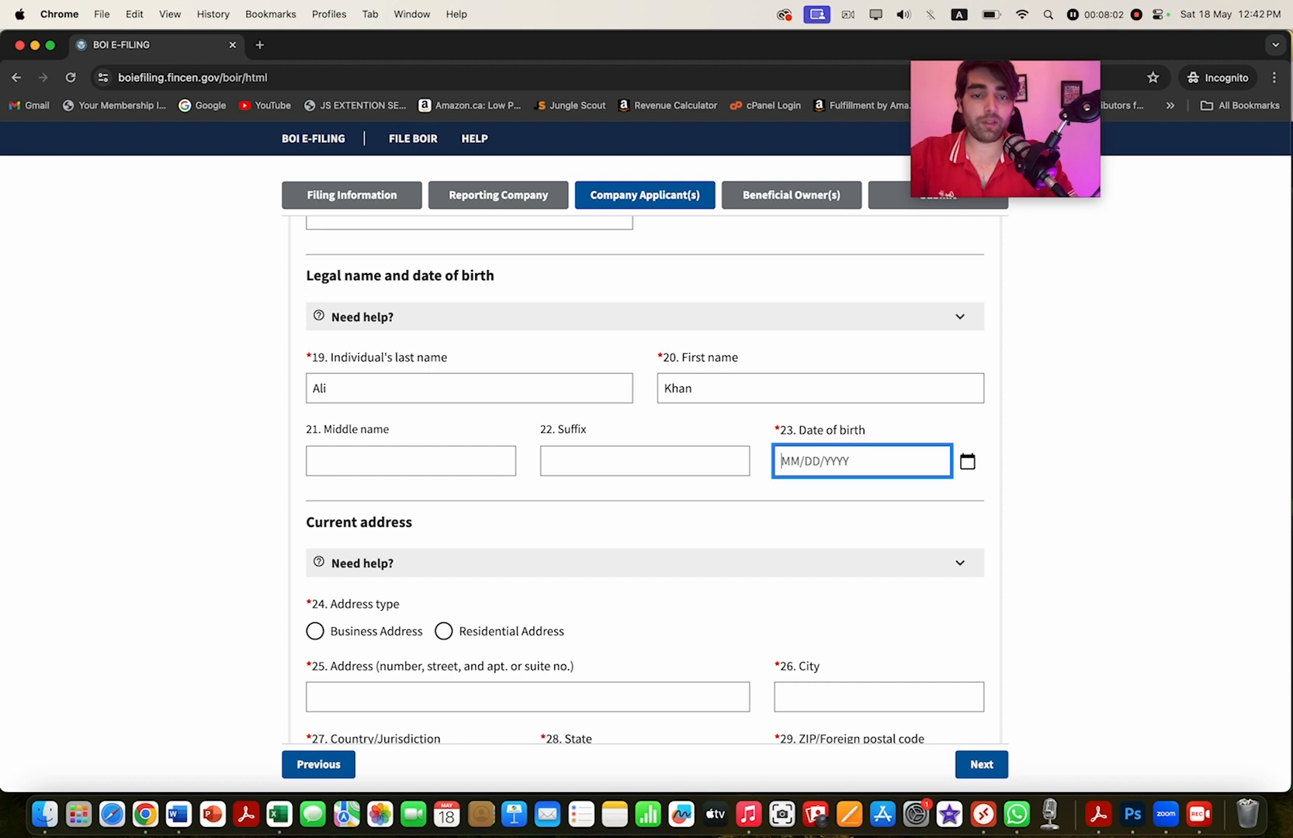
click(967, 462)
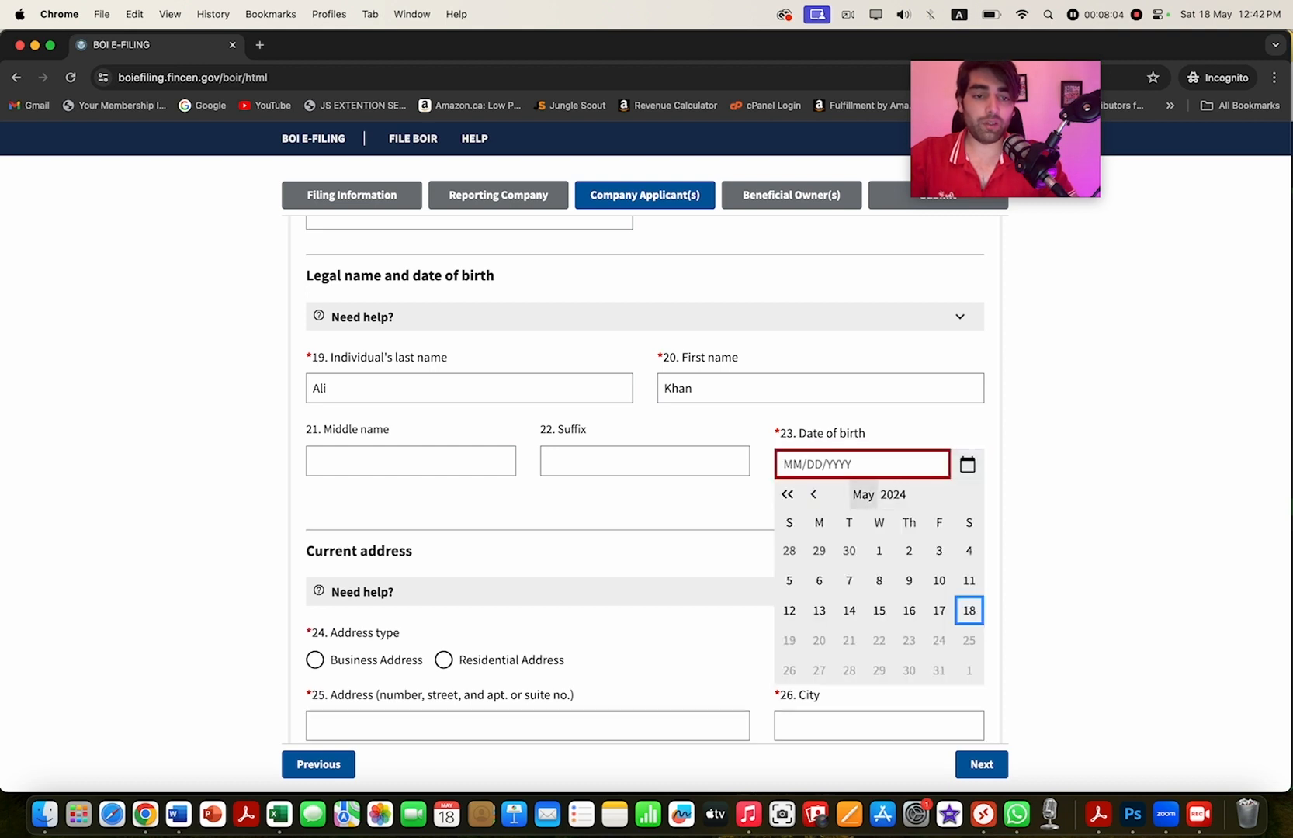
click(813, 494)
click(813, 494)
click(813, 494)
click(813, 494)
click(813, 495)
click(813, 494)
click(813, 495)
click(813, 494)
click(813, 494)
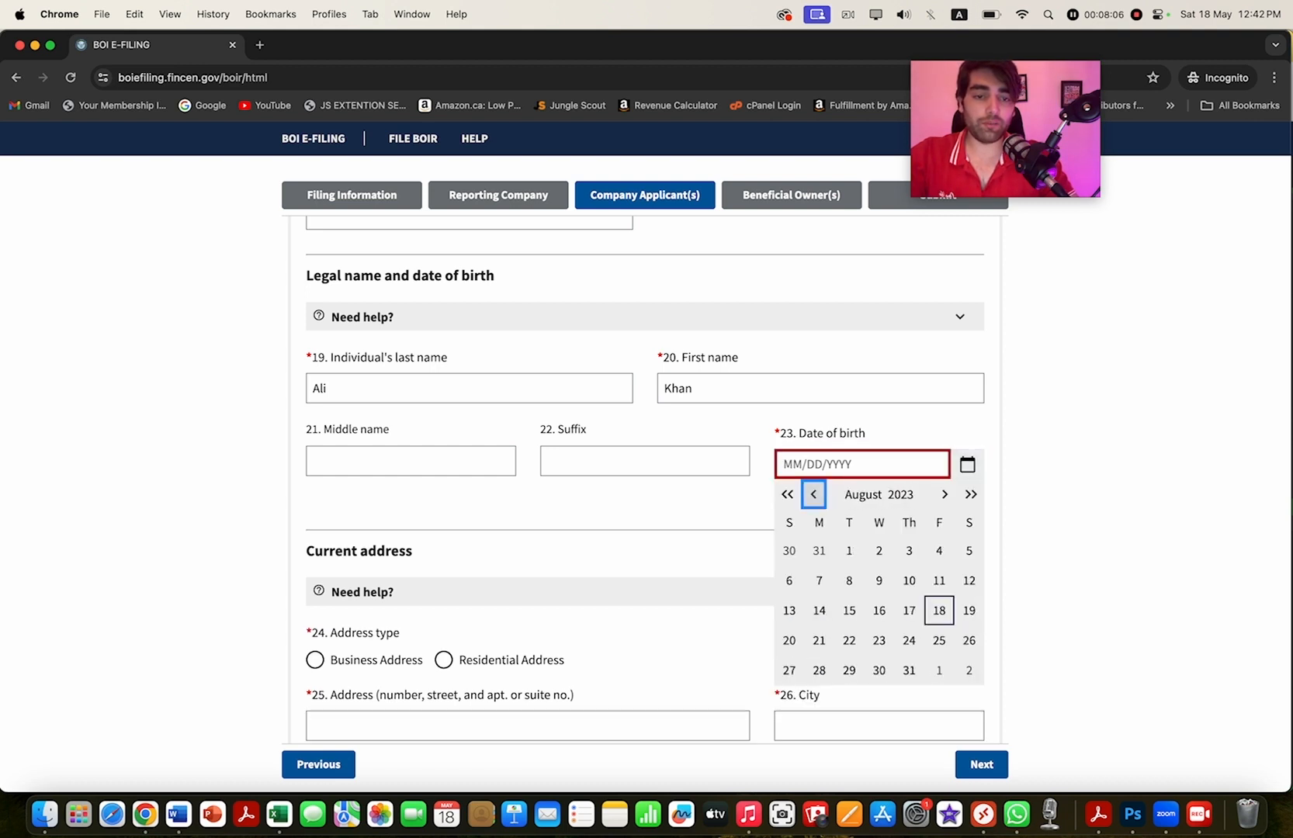
click(813, 494)
click(813, 494)
click(813, 494)
click(813, 494)
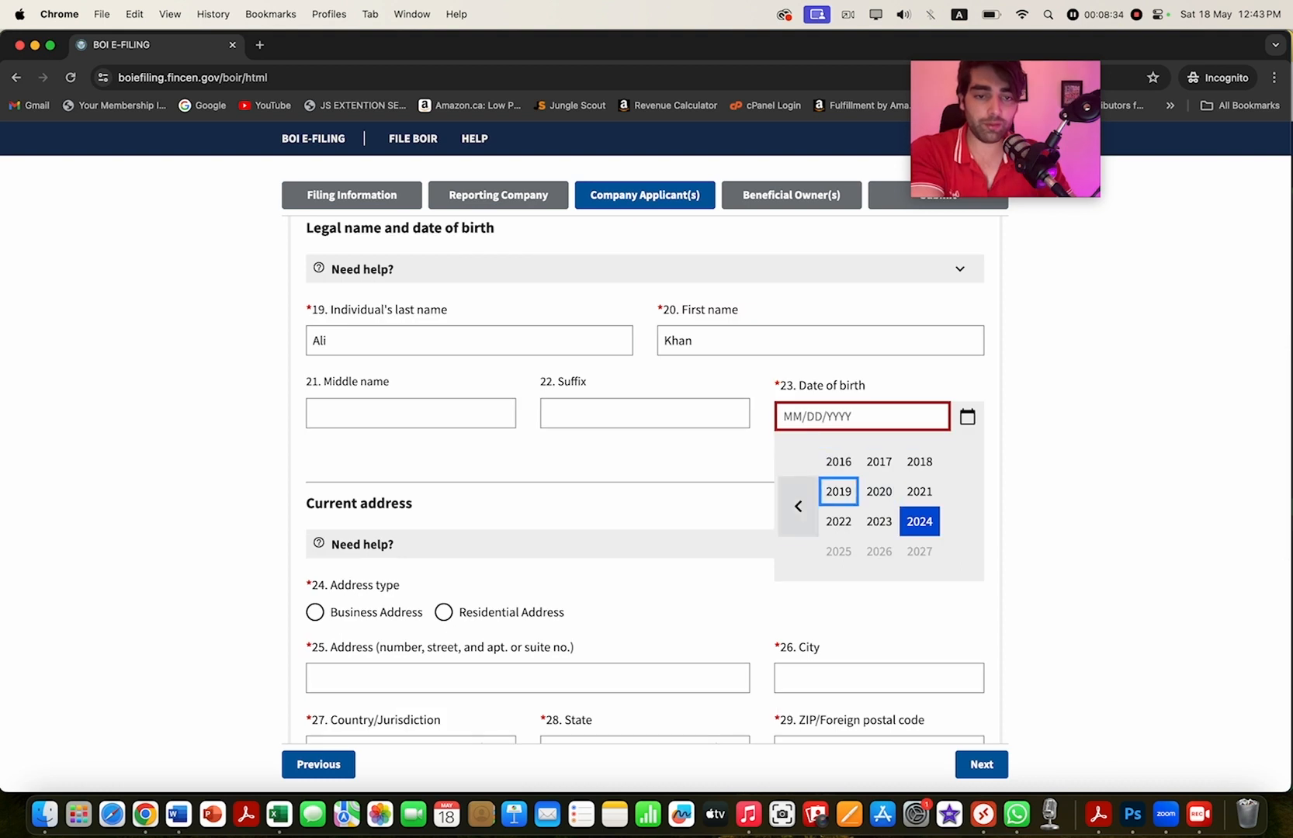
click(797, 507)
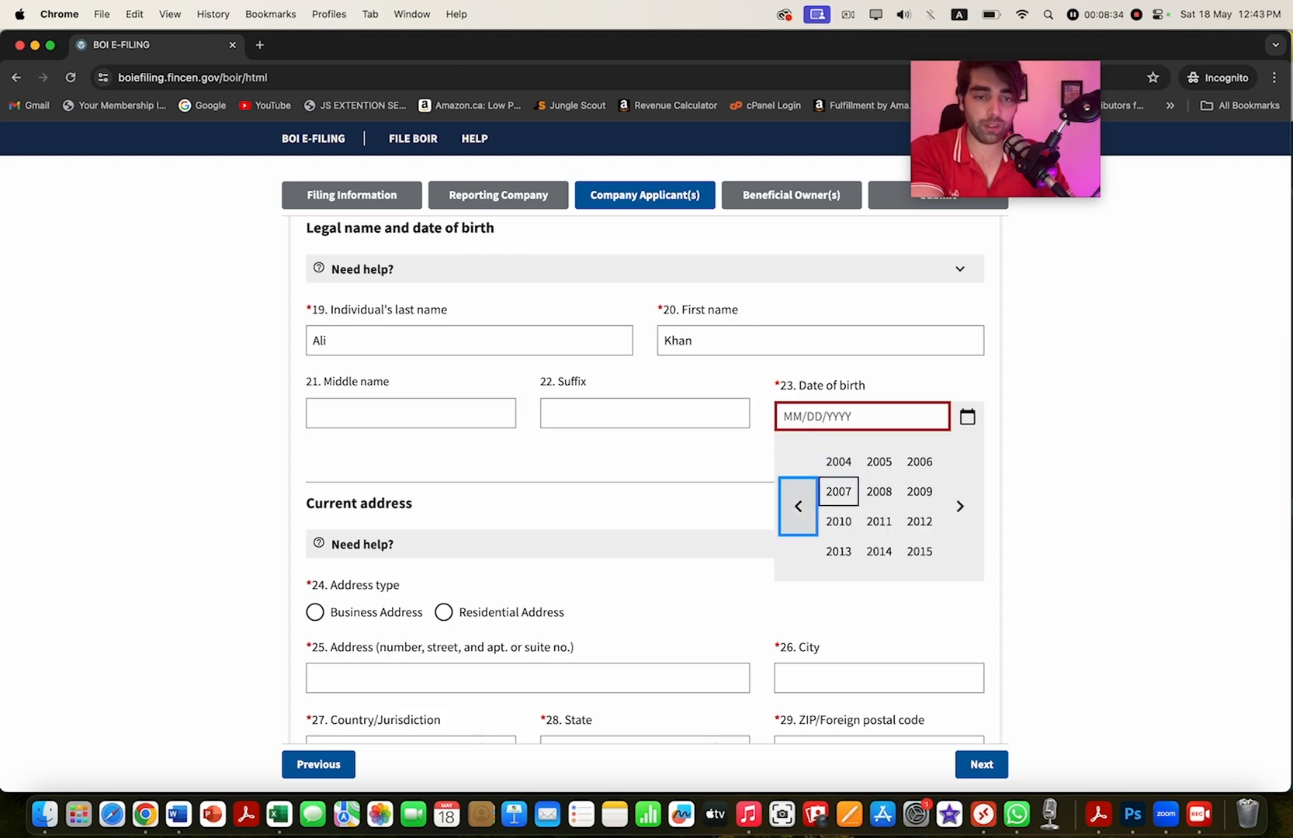
click(798, 506)
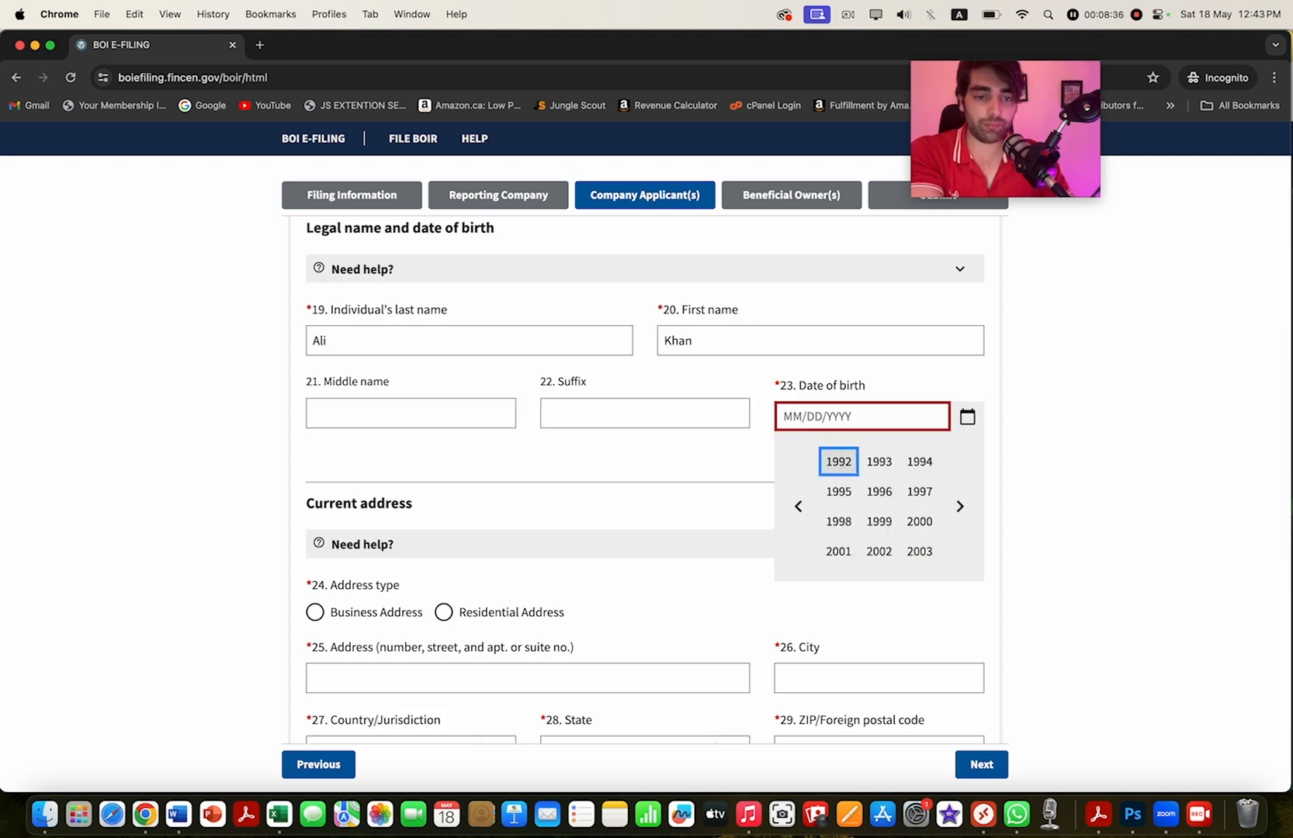
click(919, 460)
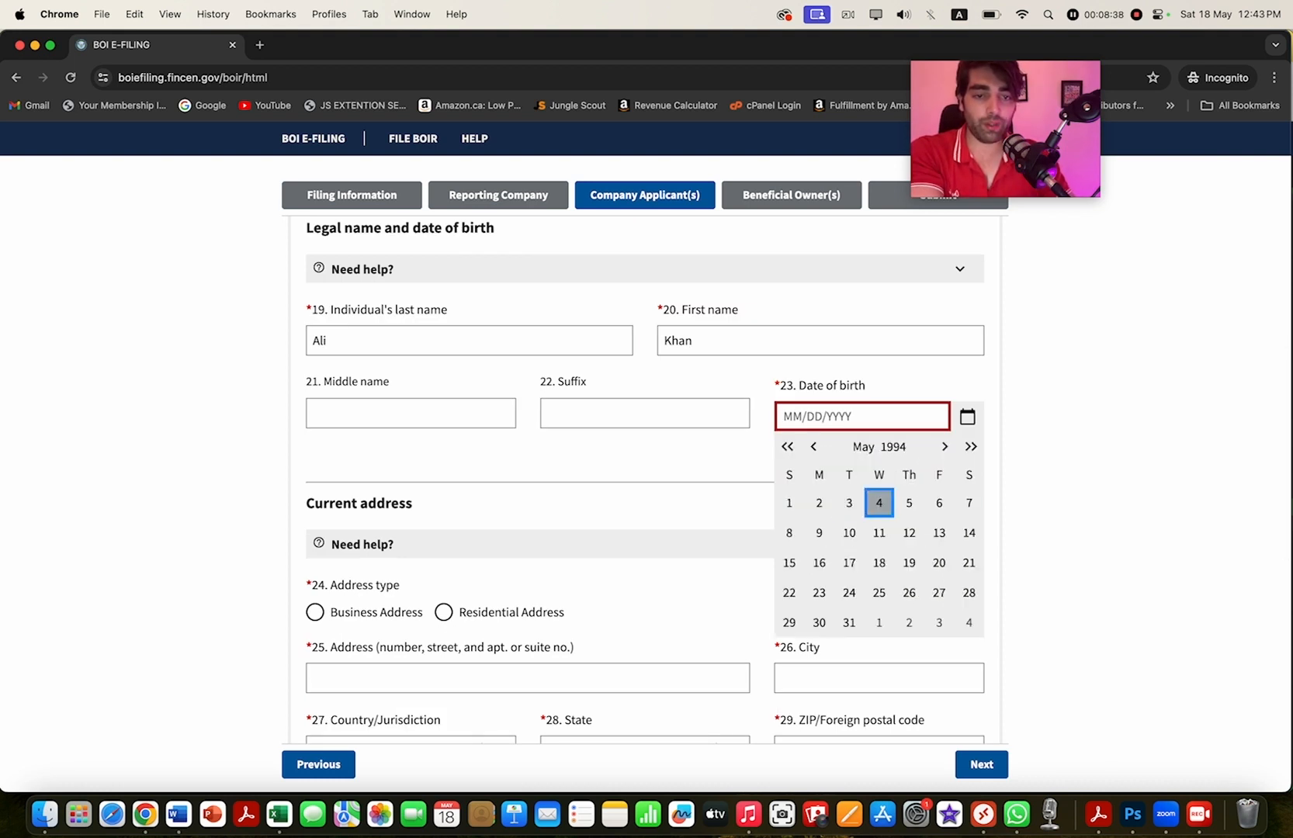
click(879, 502)
scroll(644, 481, down, 4)
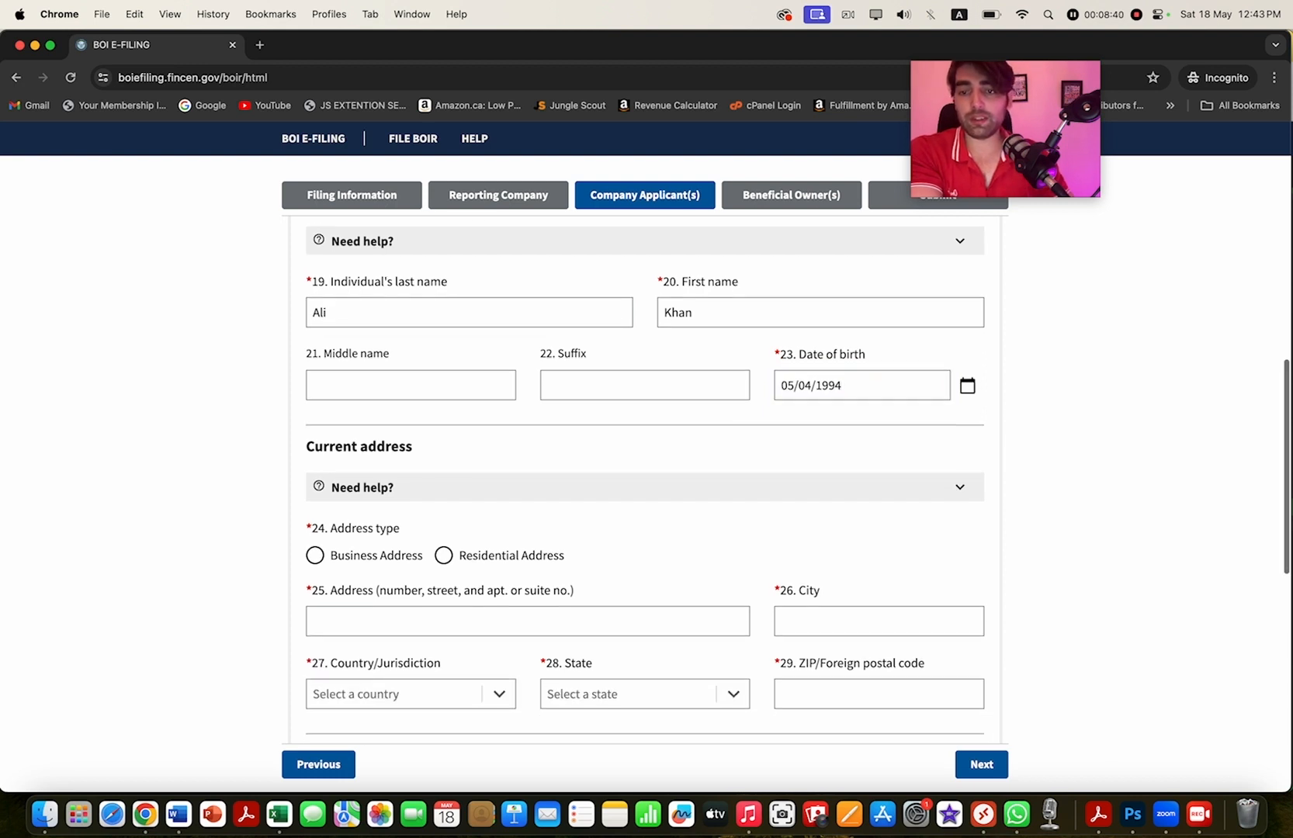
- Mark the applicant's address as residential and enter the street and city
scroll(644, 481, down, 3)
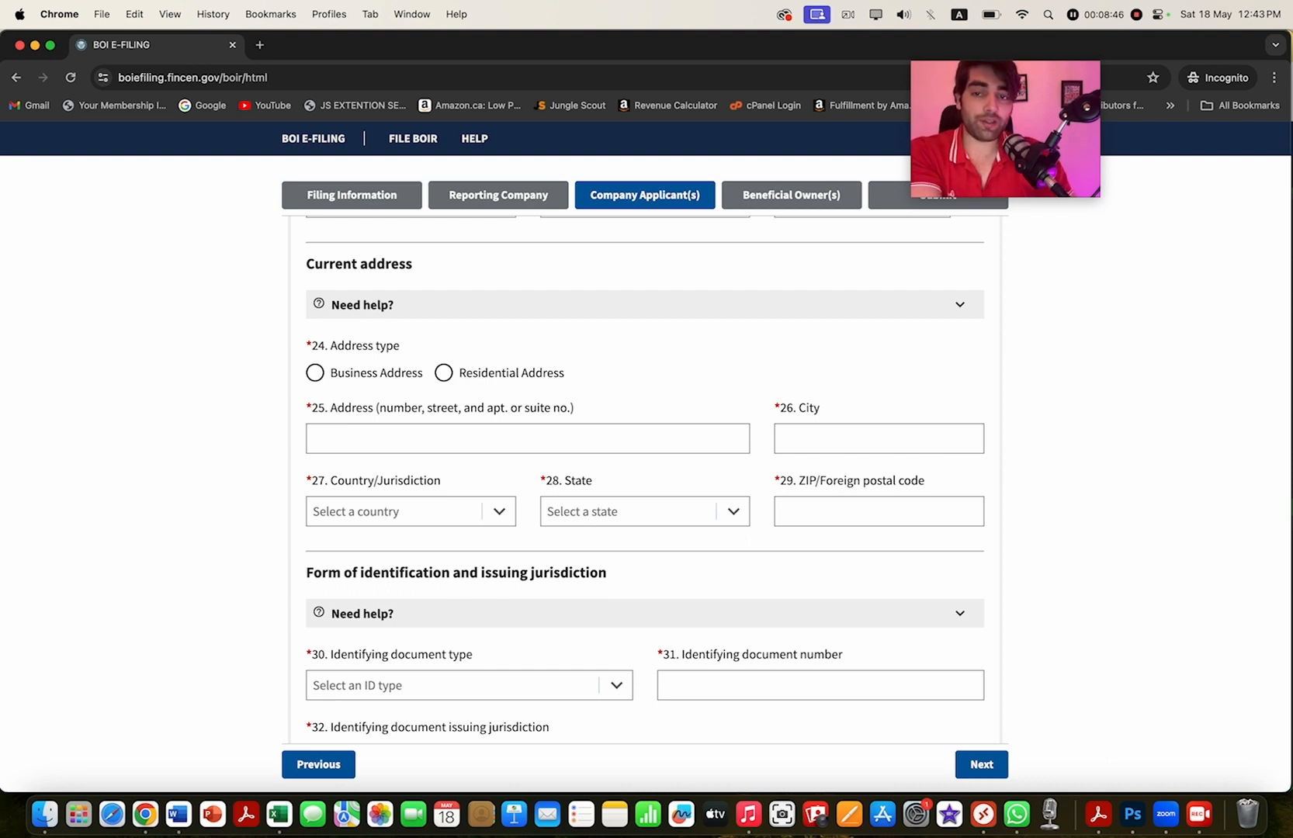
click(314, 373)
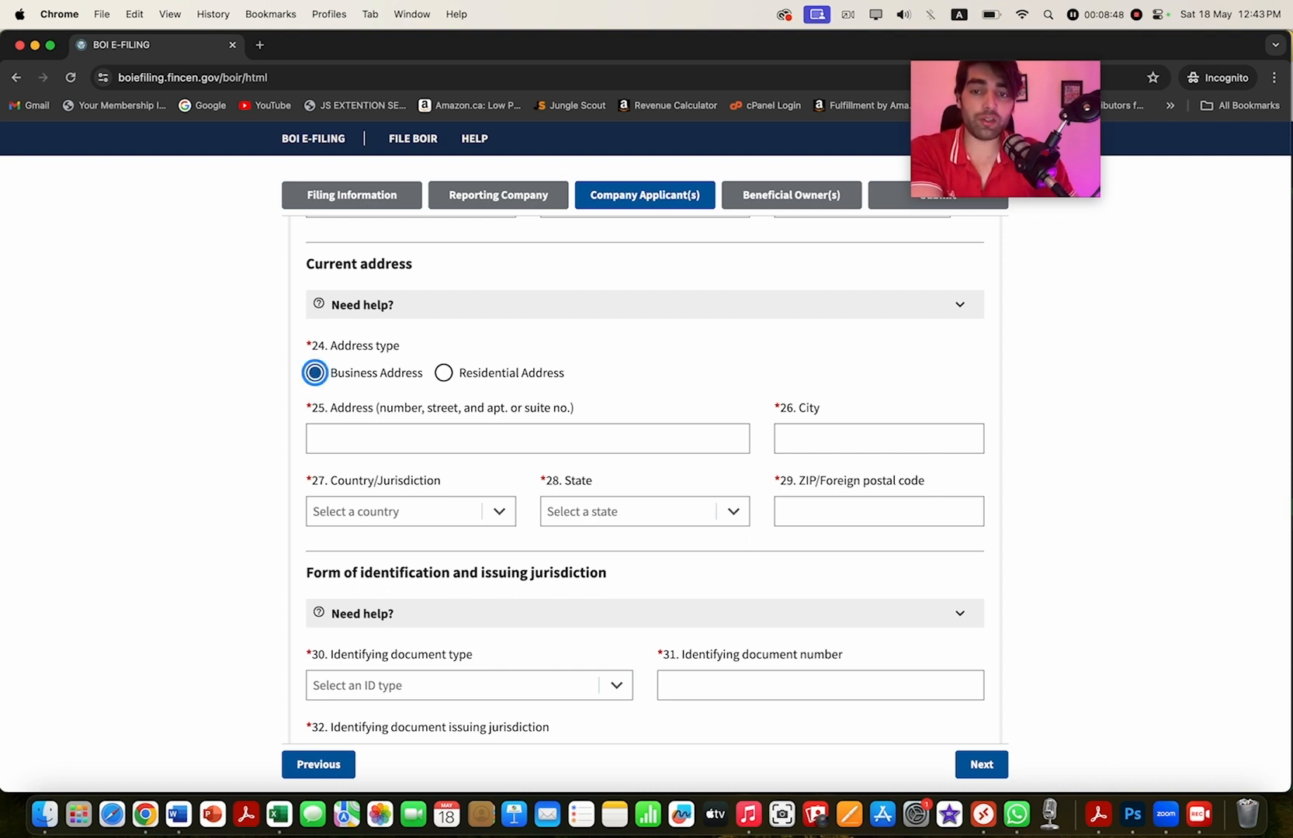
click(444, 373)
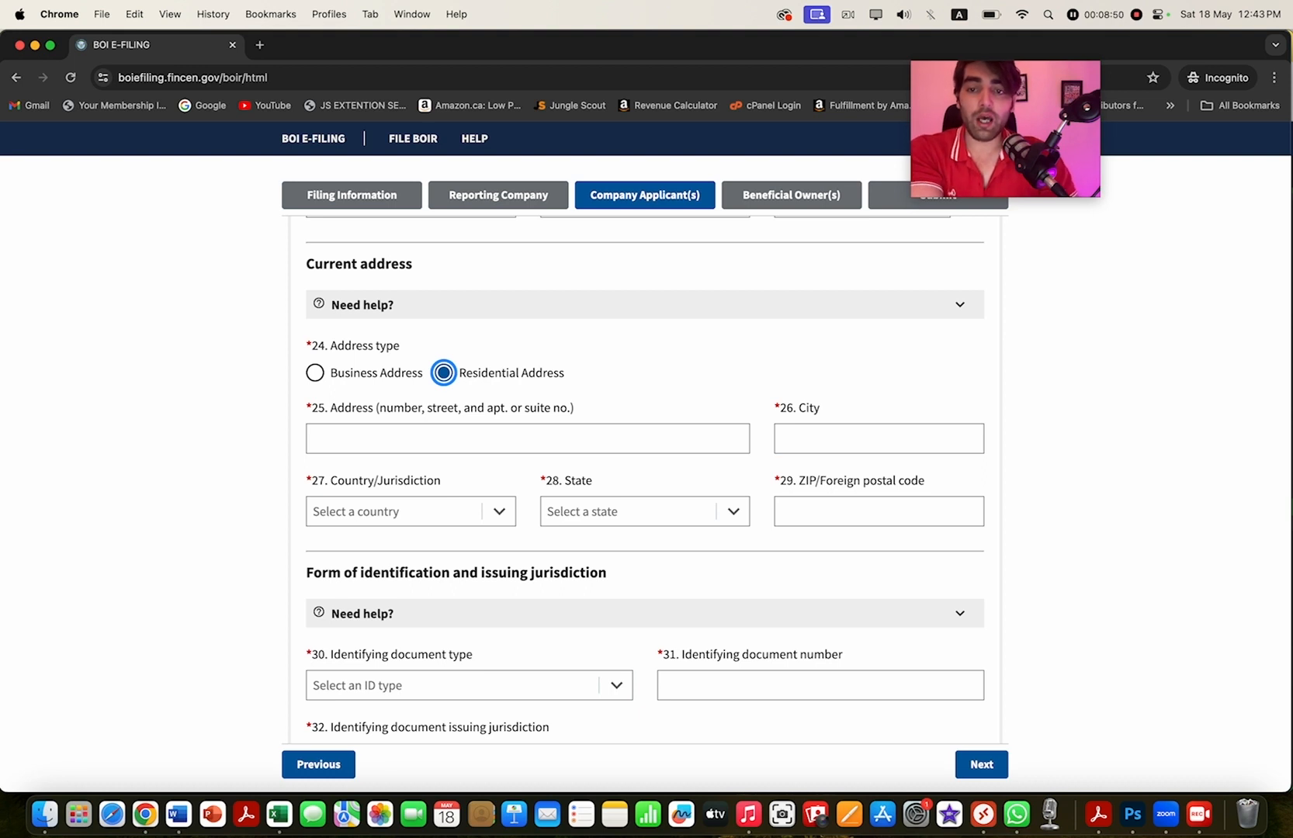
scroll(644, 481, down, 2)
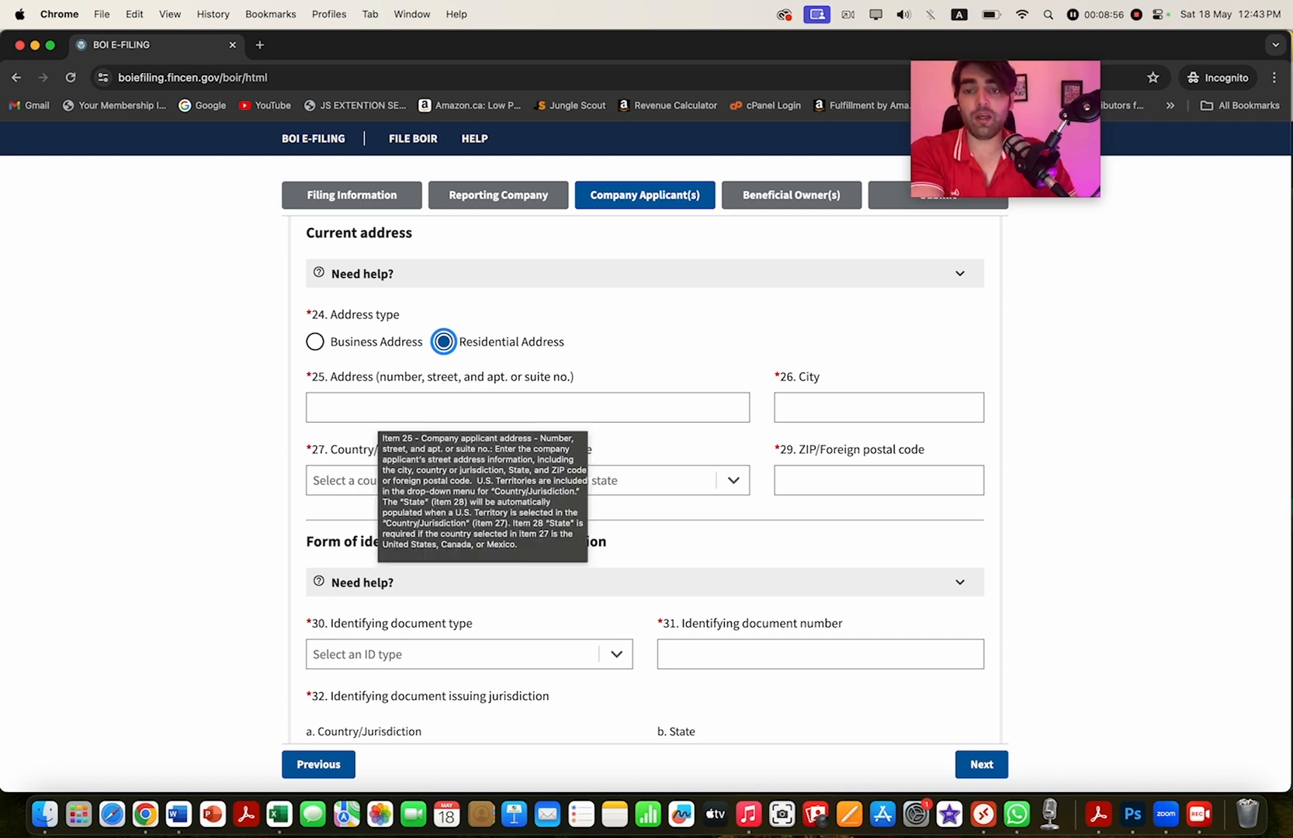
click(375, 411)
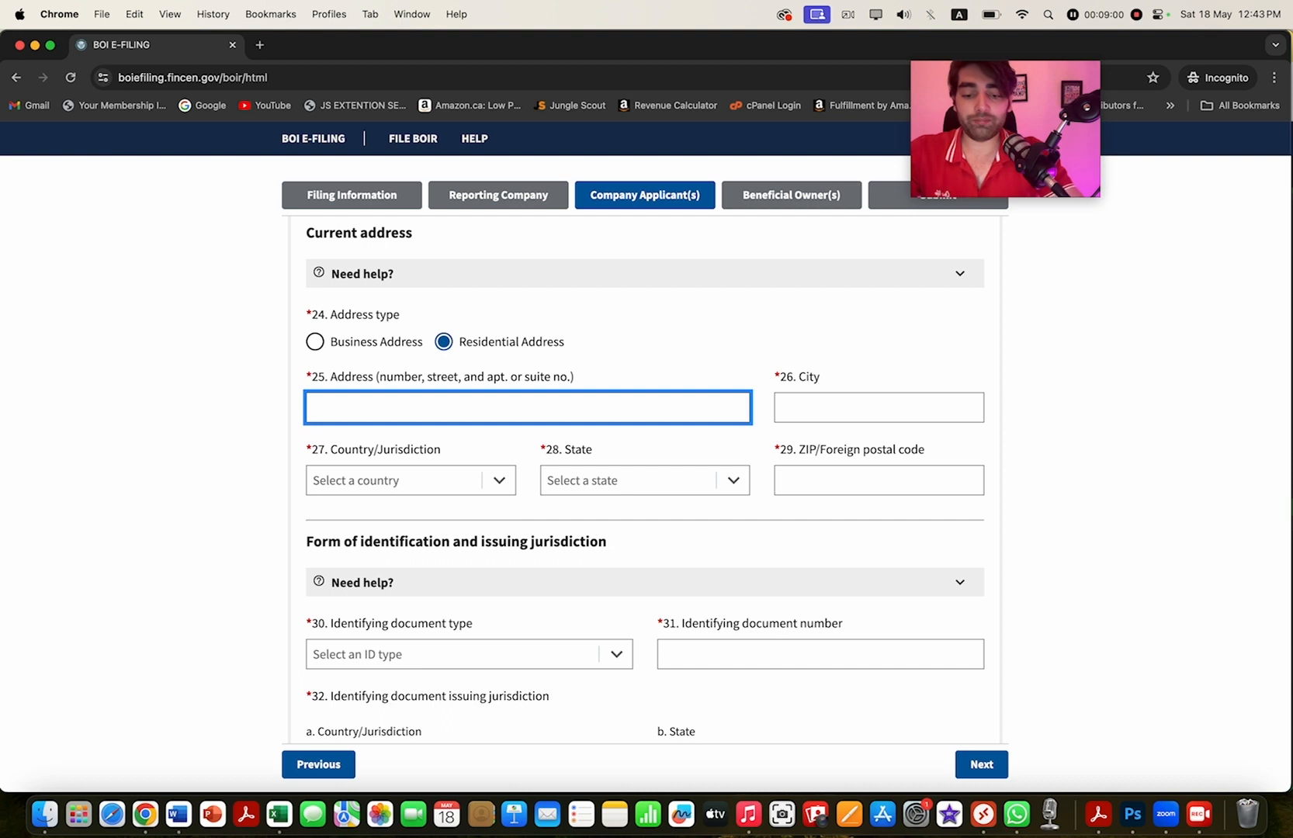
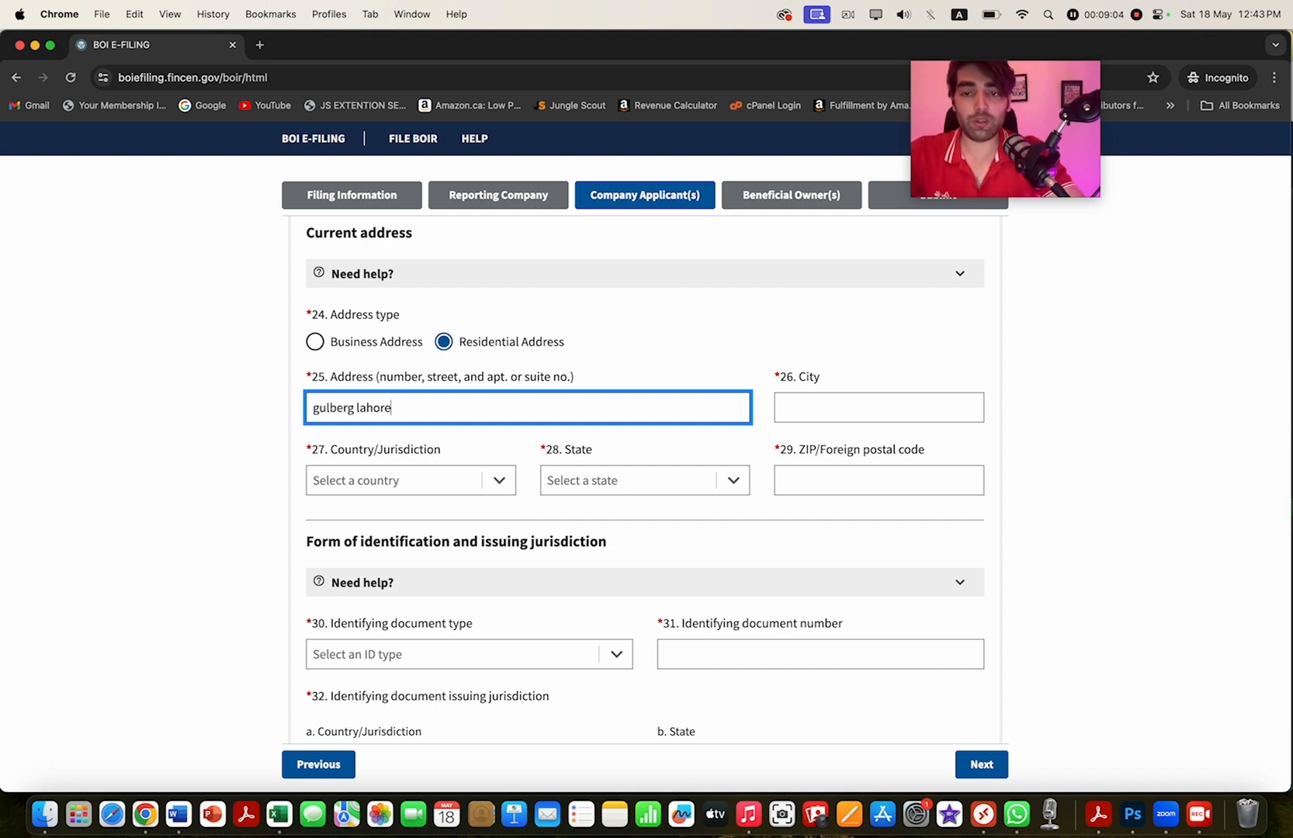
key(Tab)
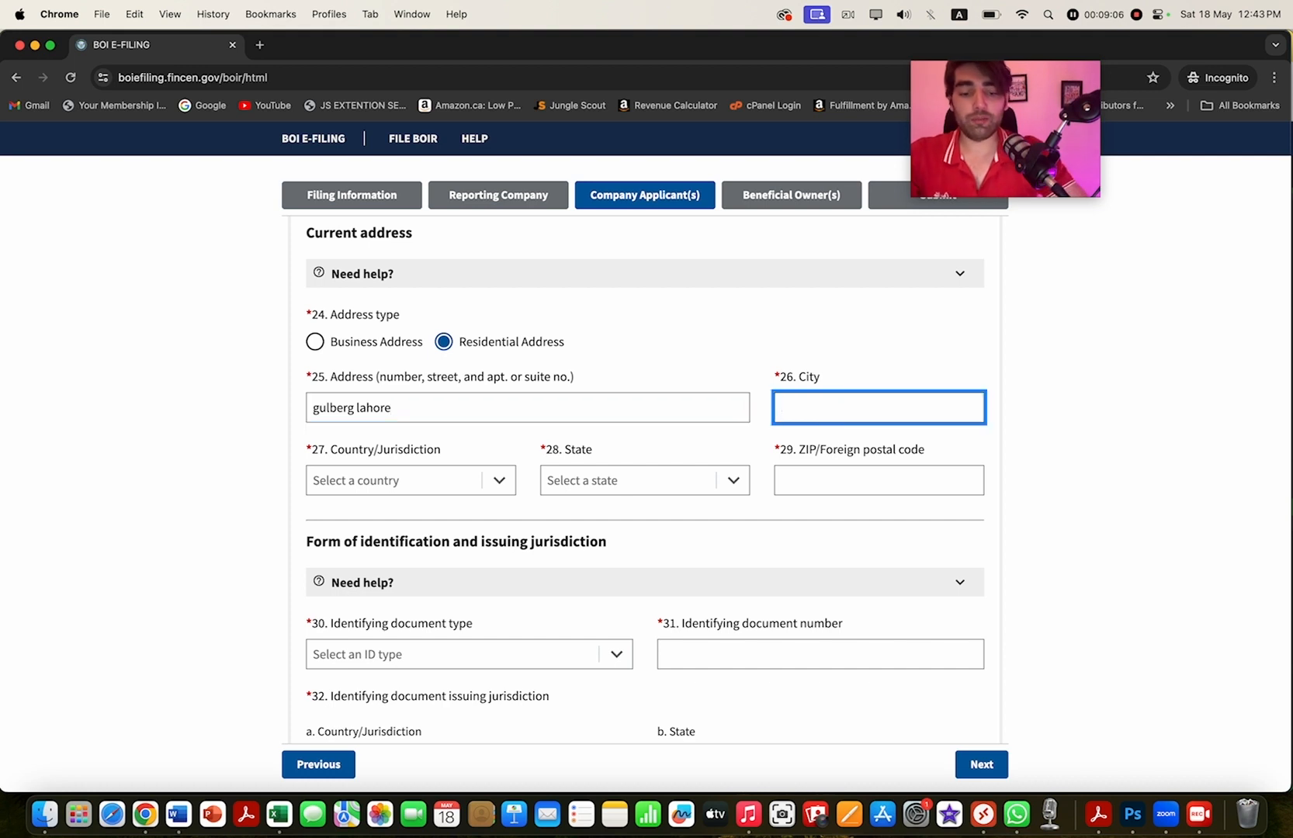
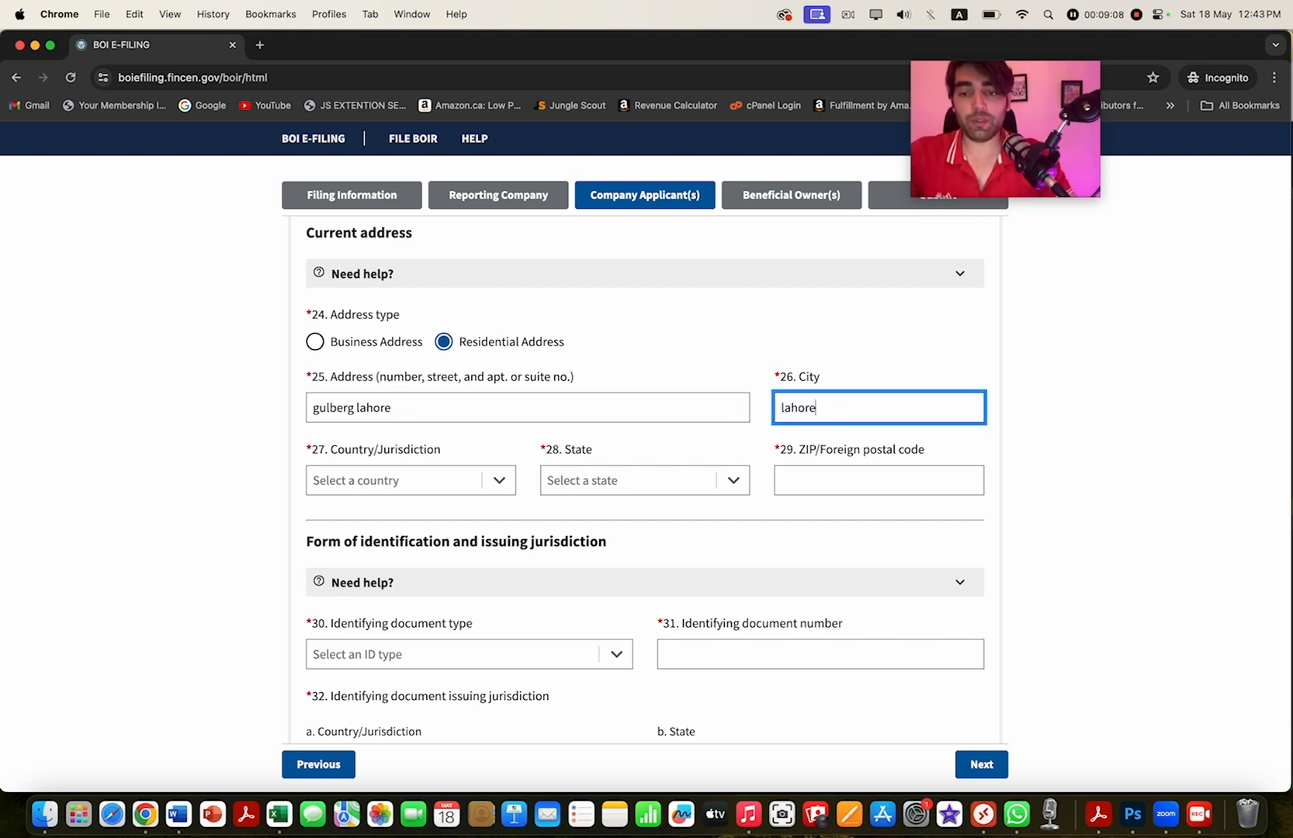
- Set the address country to Pakistan and fill in the postal code
click(499, 481)
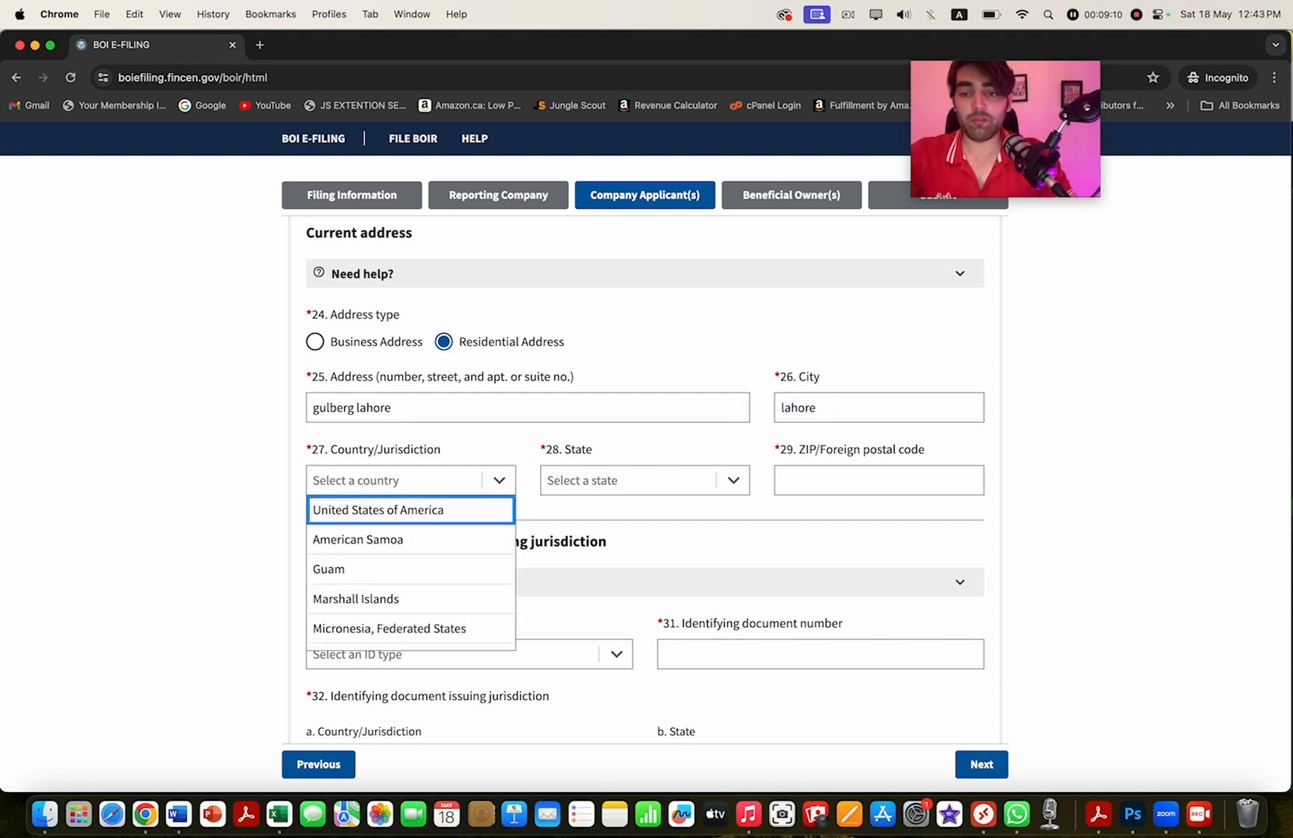
click(394, 480)
text(pak)
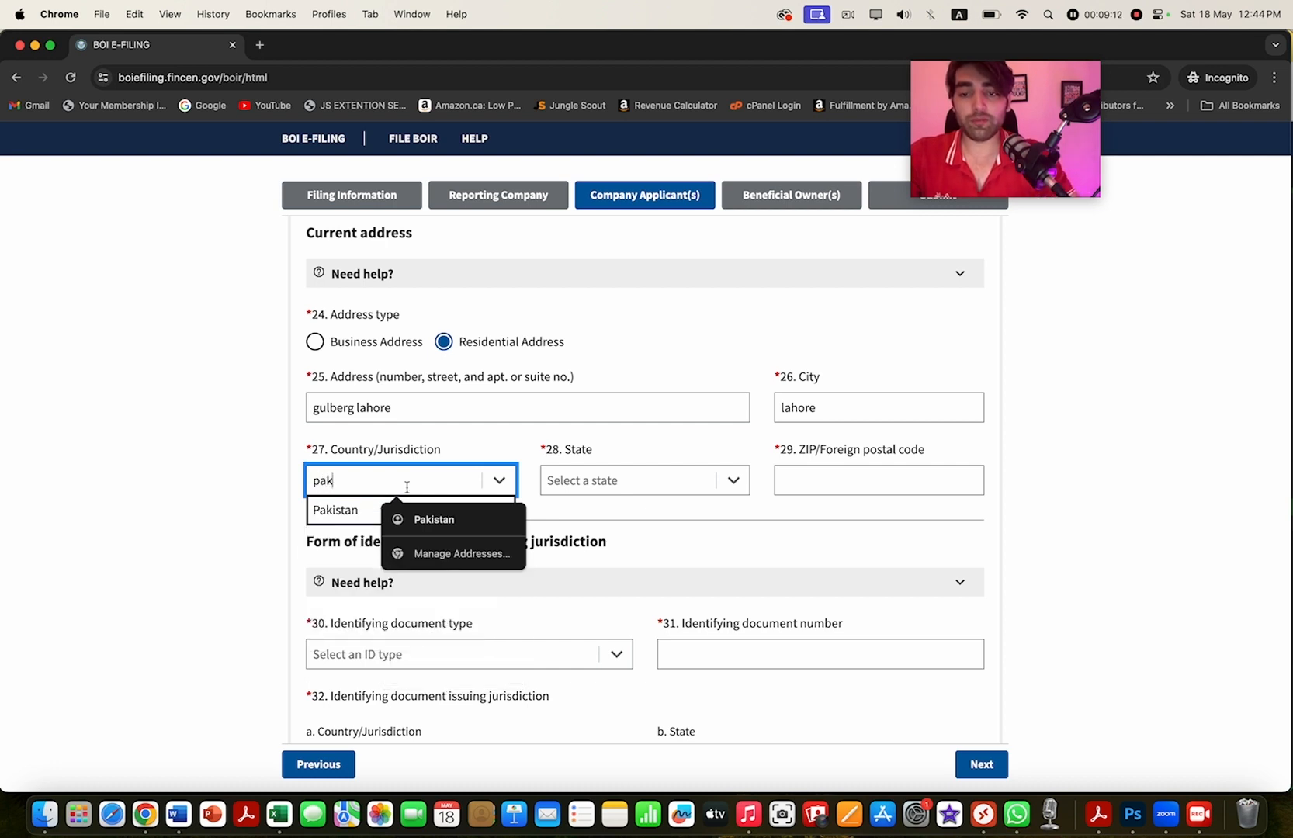
key(Down)
key(Return)
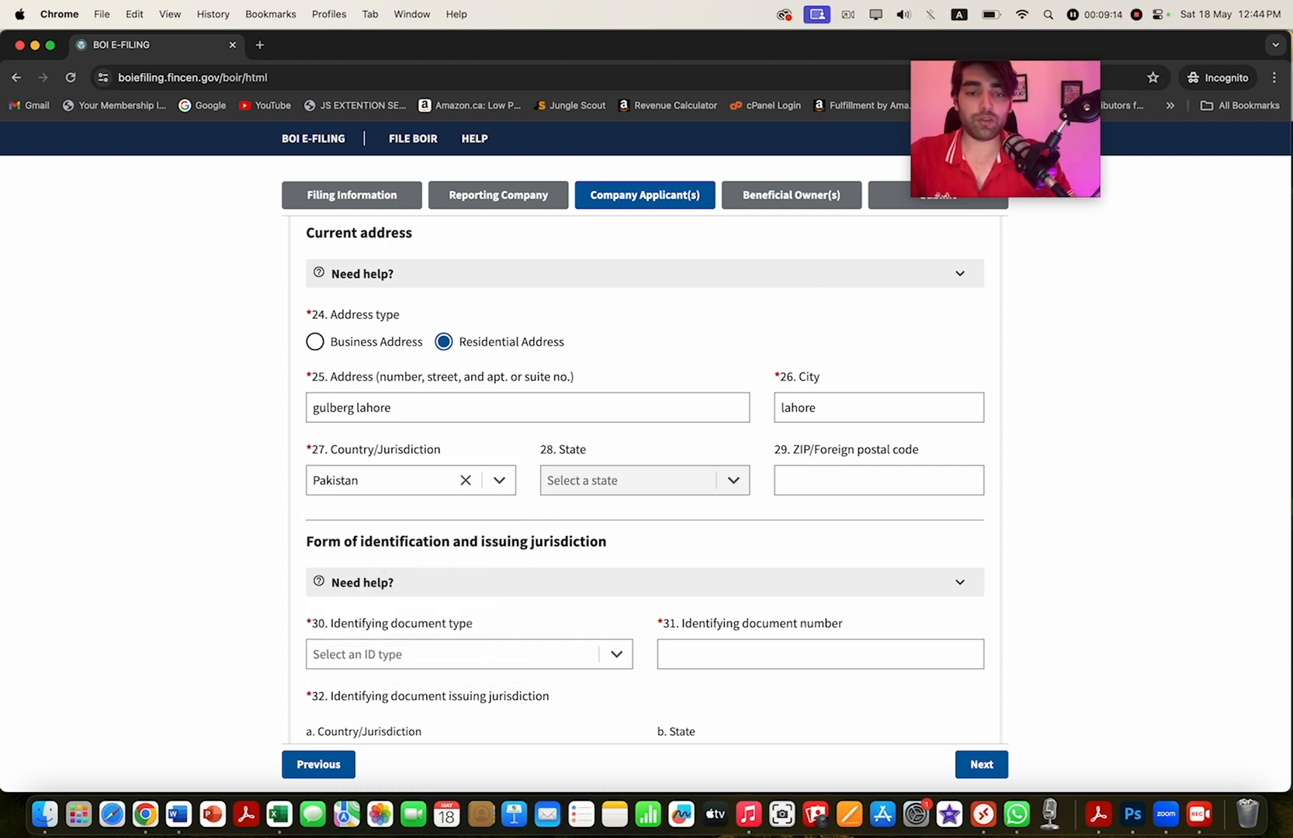
click(878, 480)
text(2)
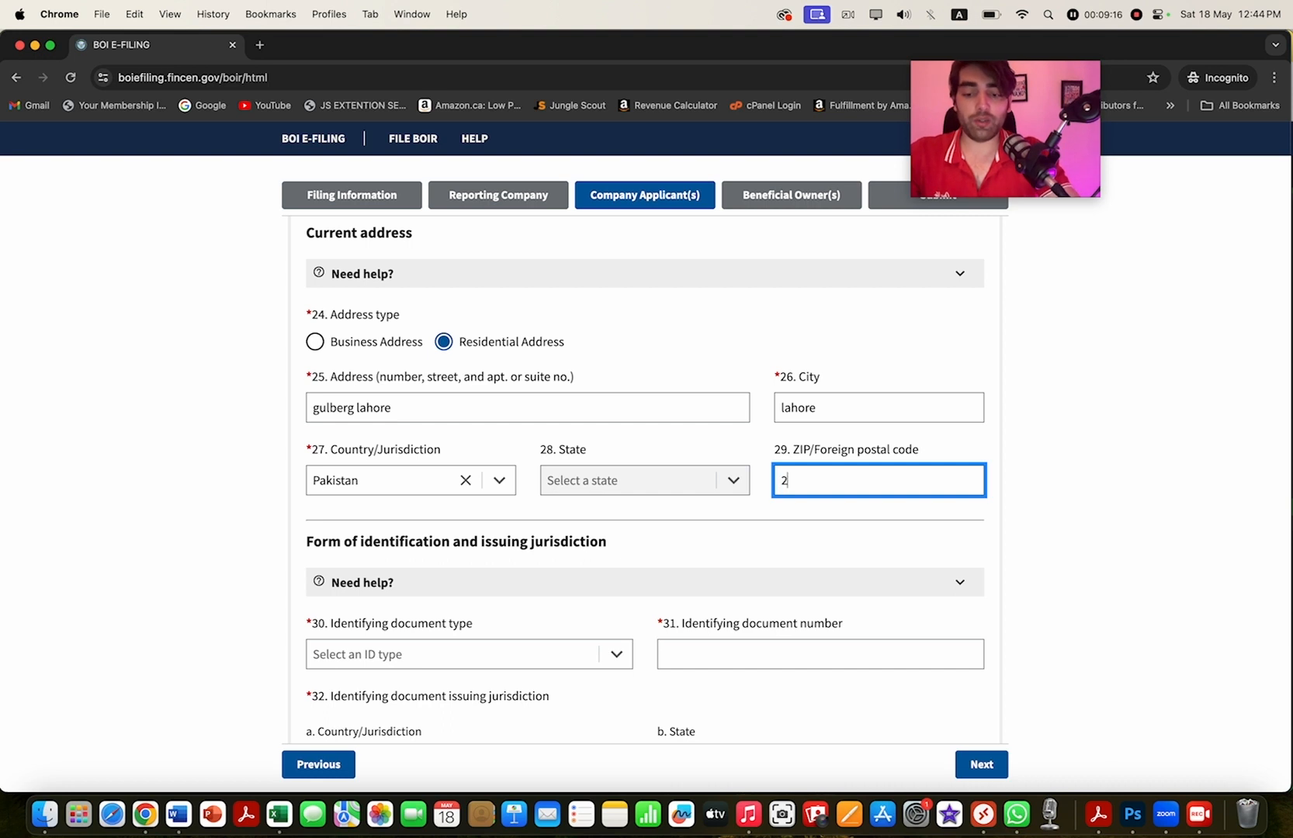
text(2050)
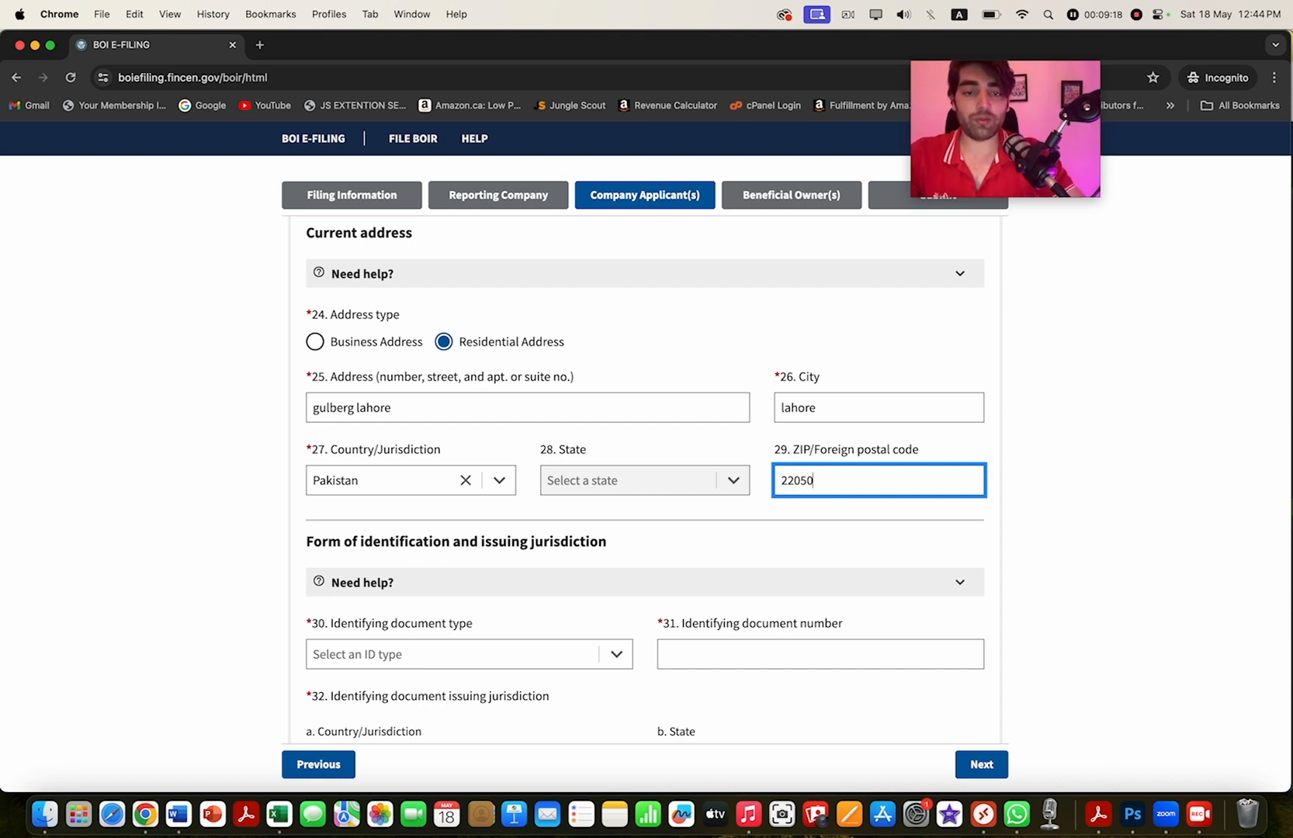
key(Tab)
- Select Foreign passport as the identifying document type and enter the passport number
scroll(643, 582, down, 3)
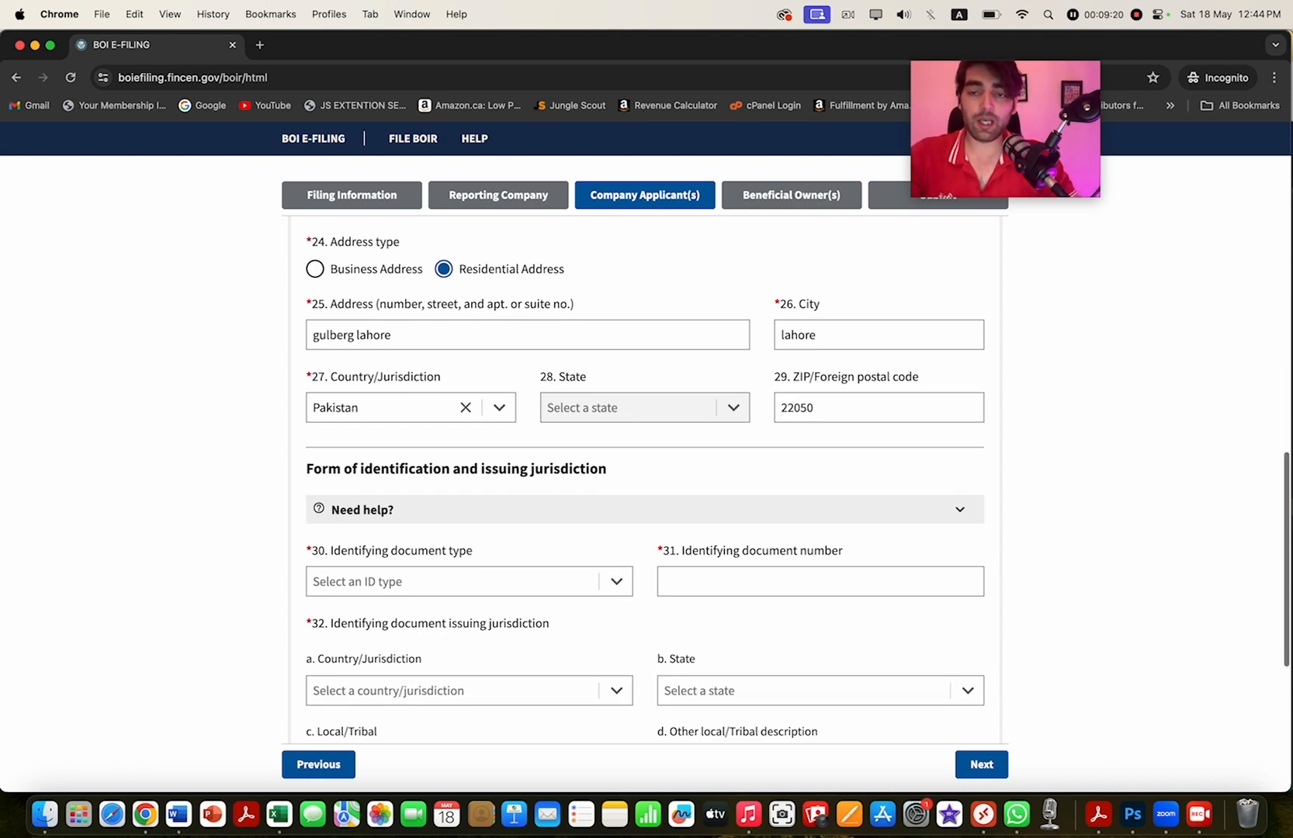
scroll(644, 481, down, 1)
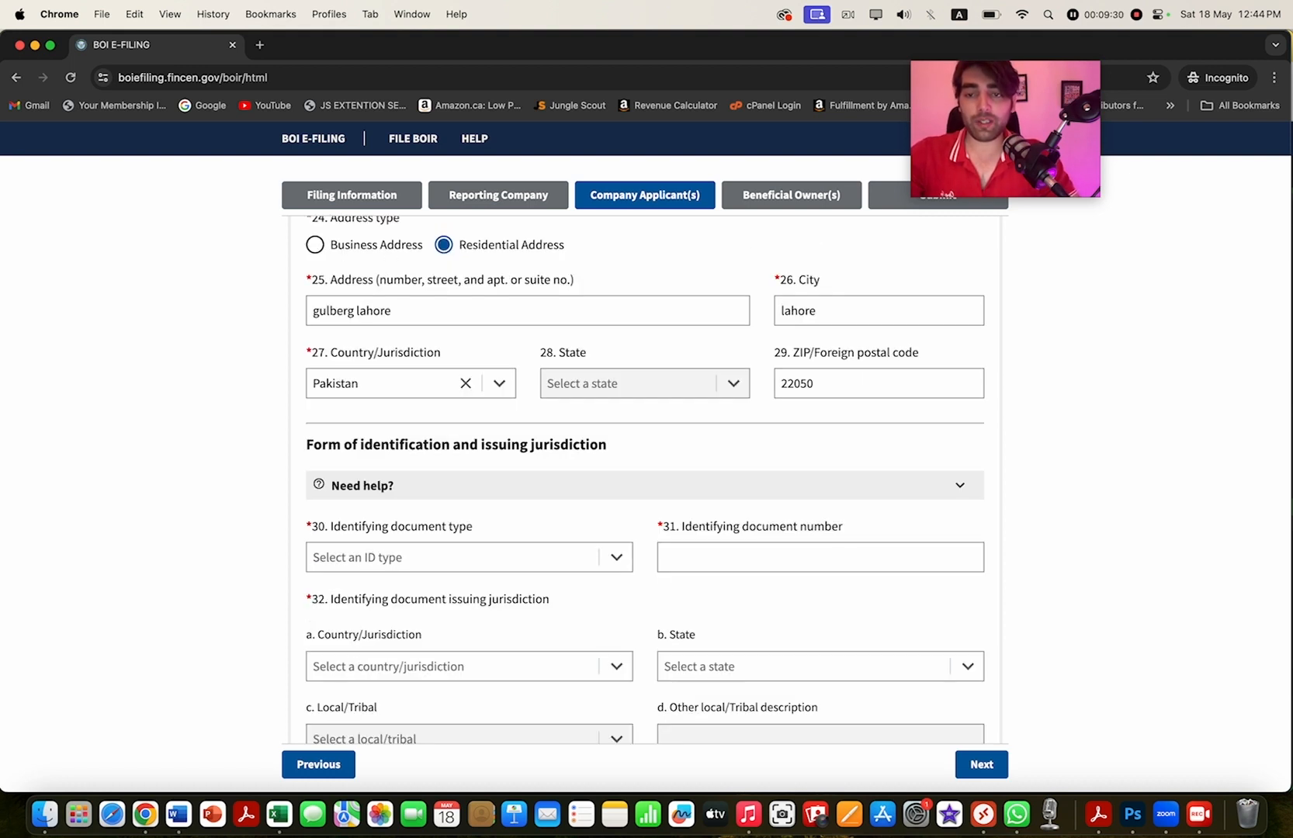
scroll(644, 481, down, 4)
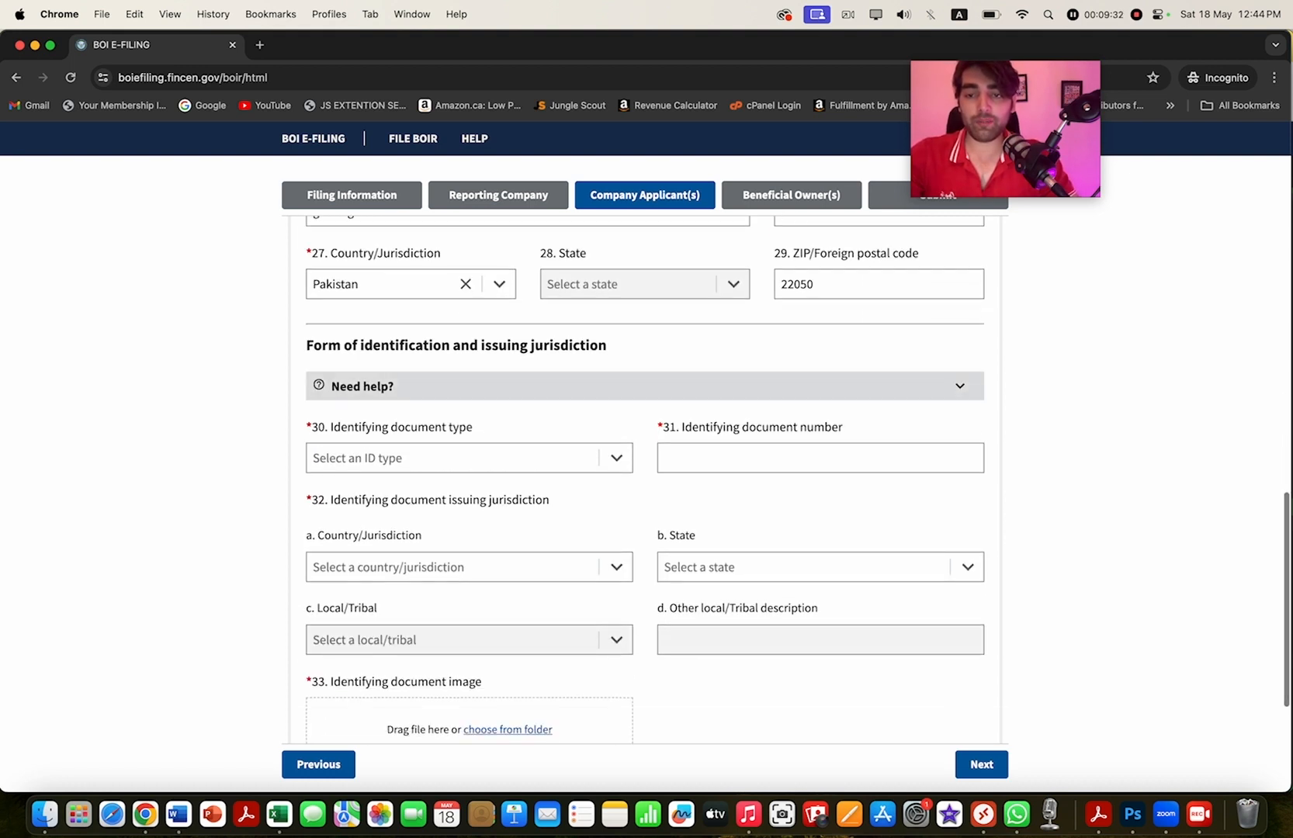
click(469, 457)
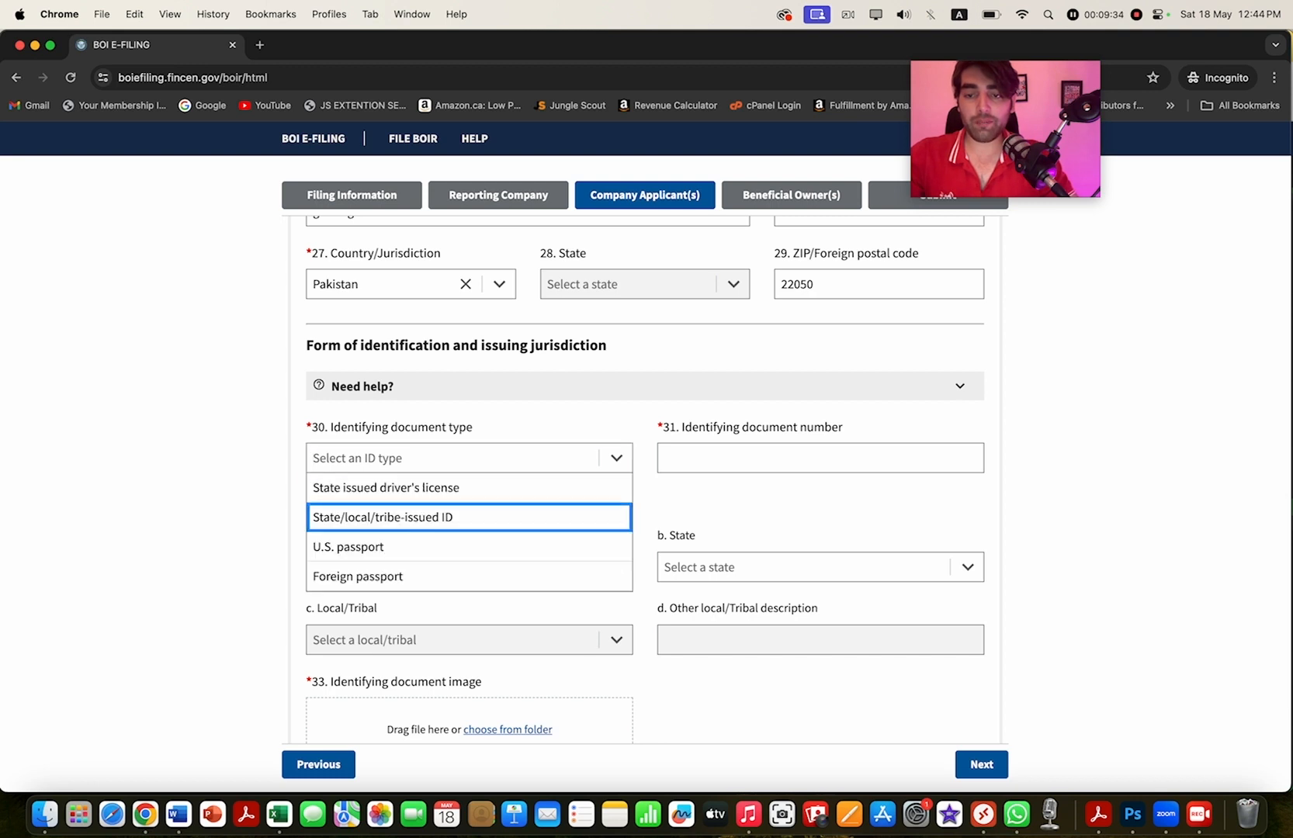
key(Return)
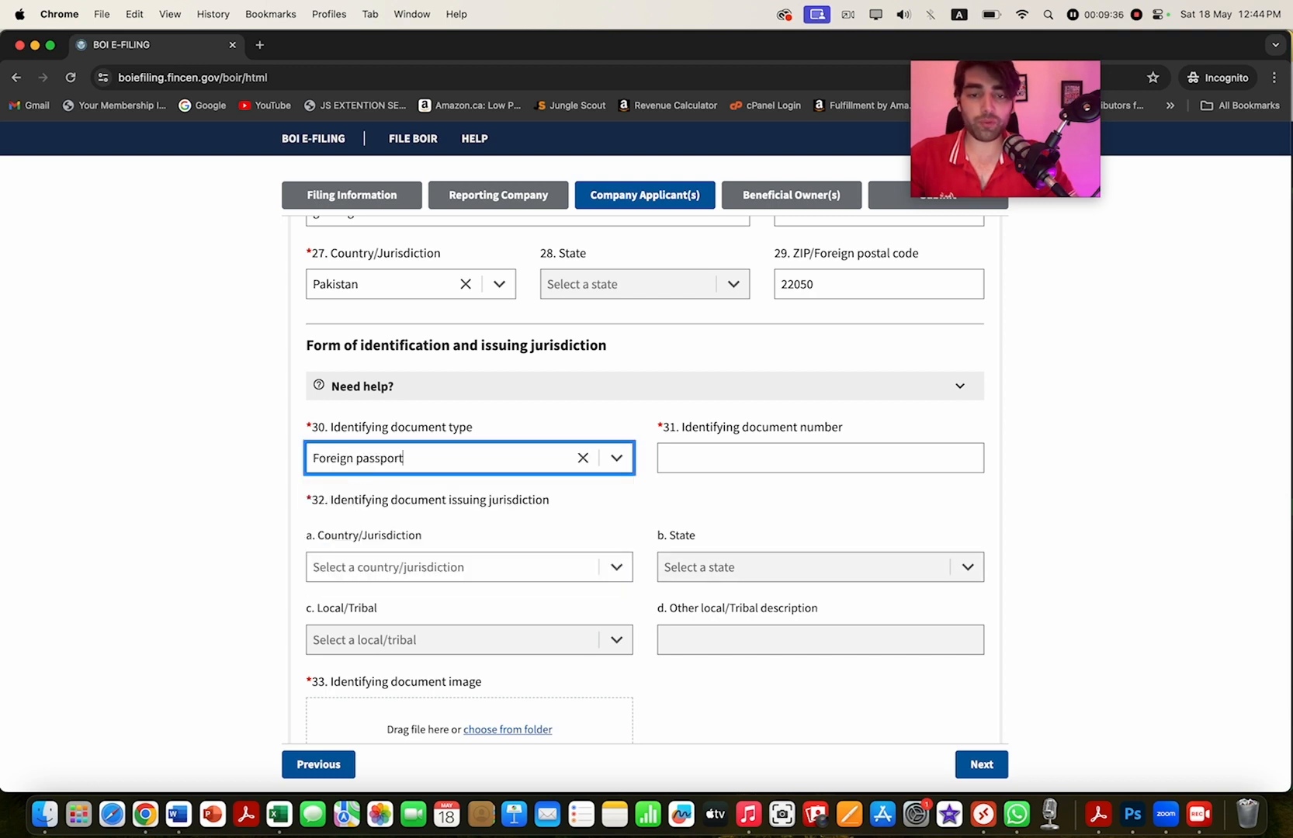
key(Tab)
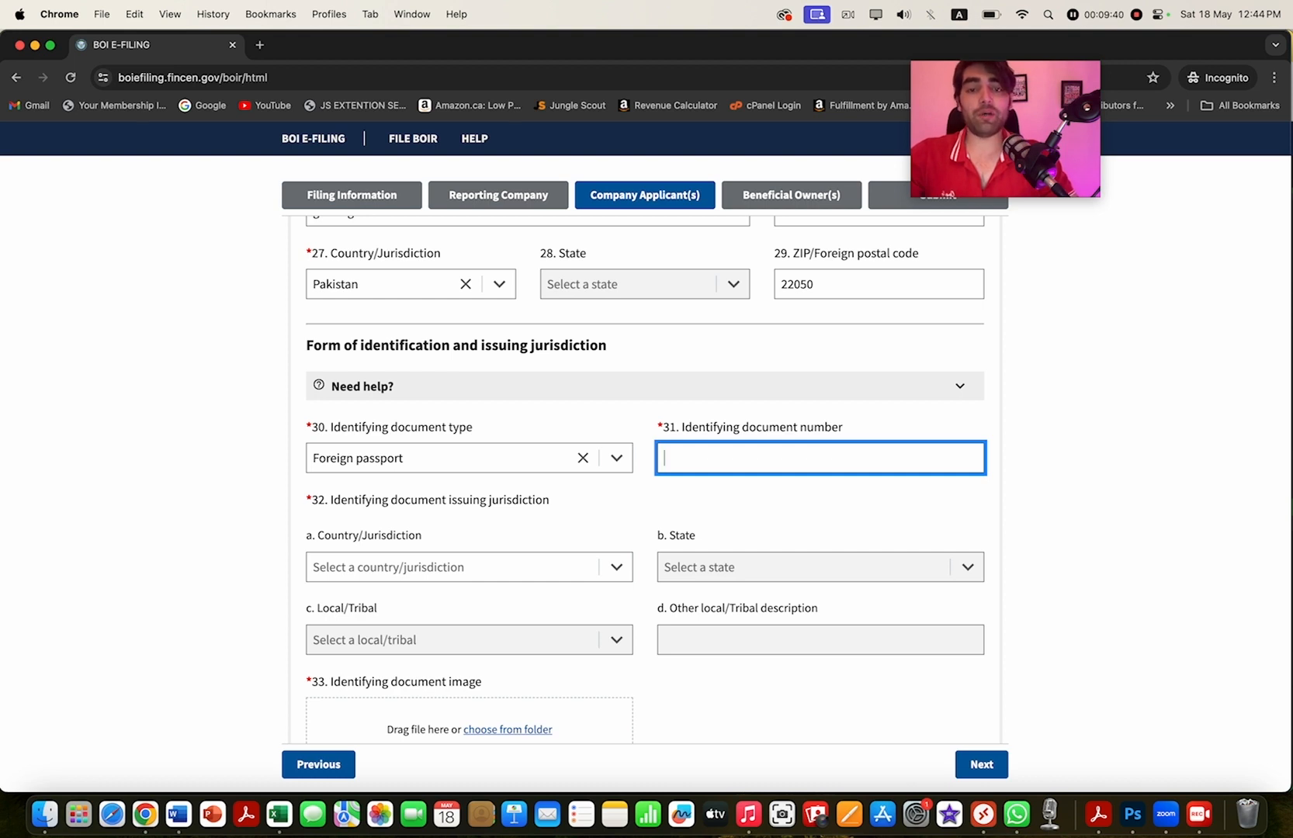
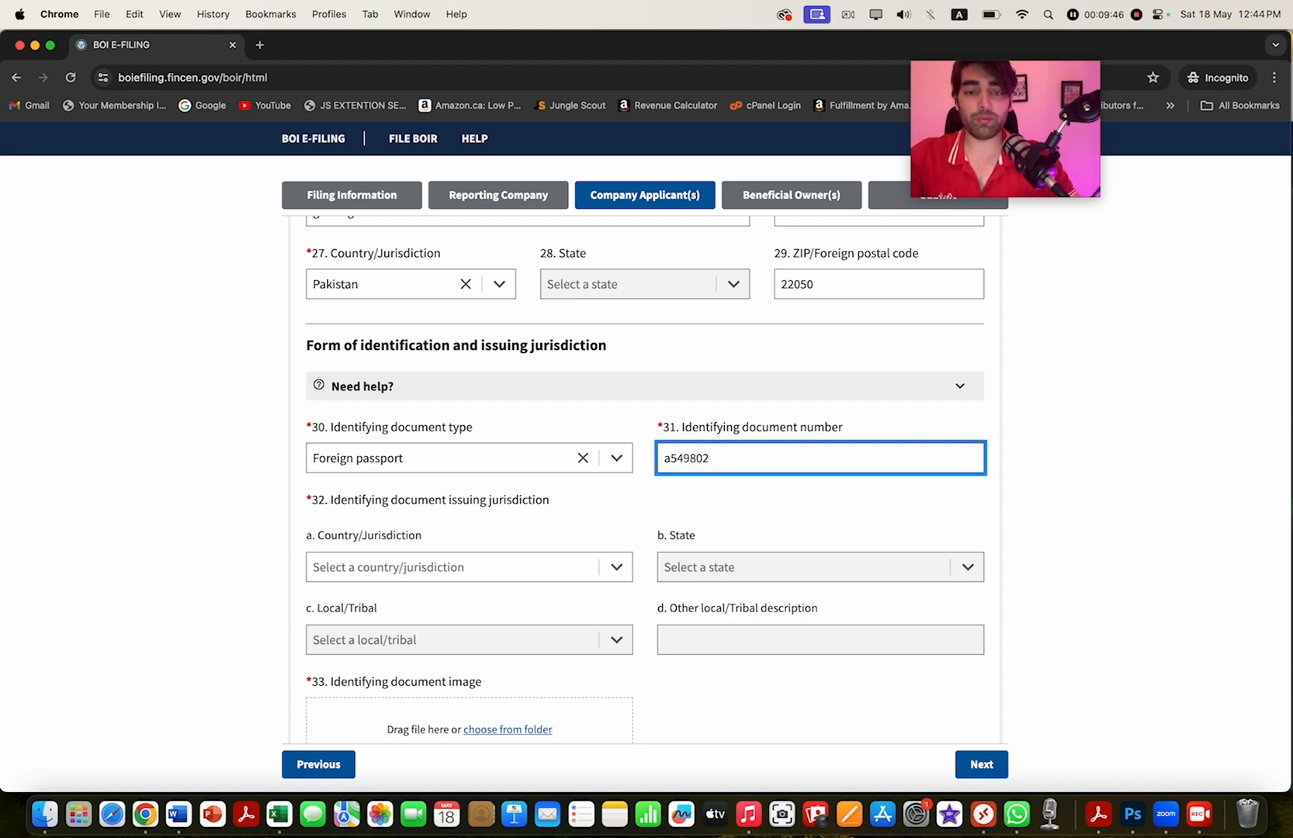
key(Tab)
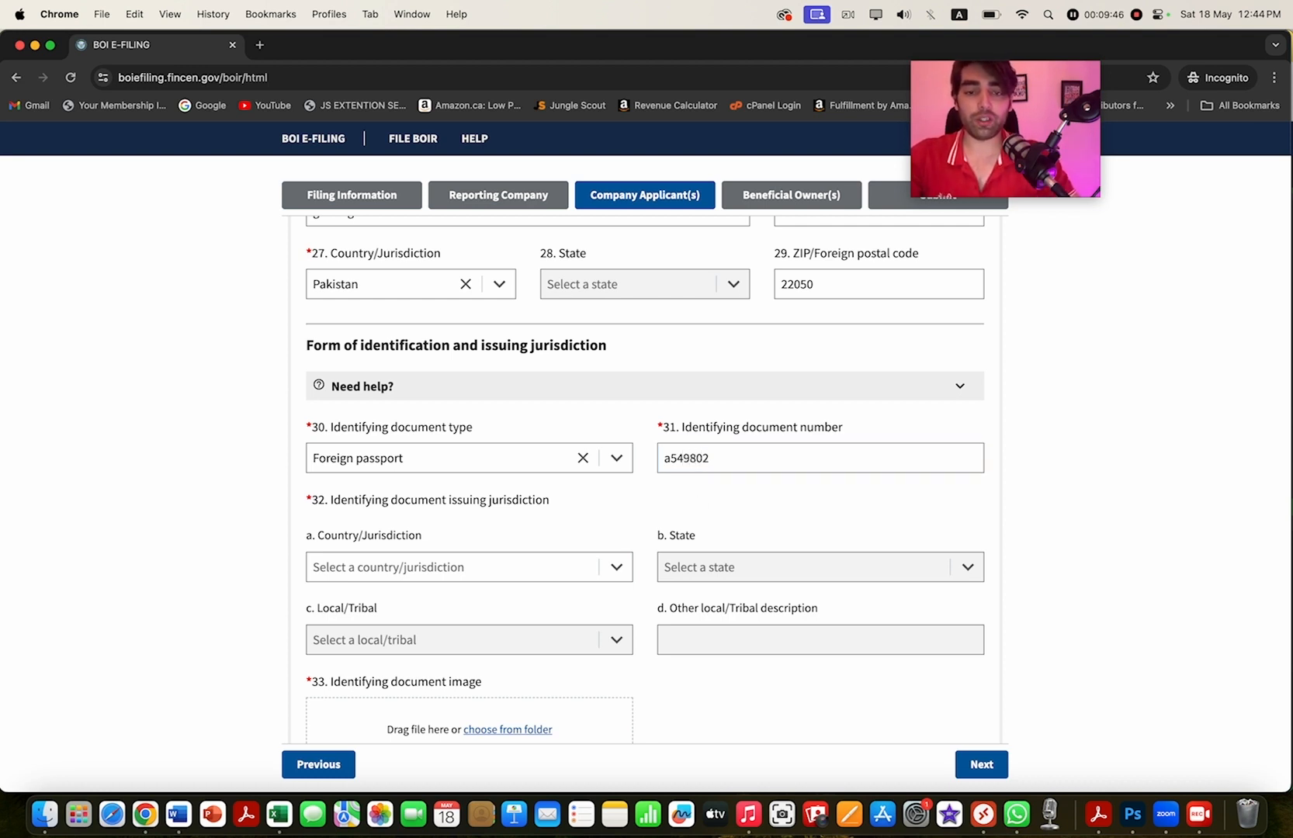
- Filter the issuing country list and pick Pakistan for the passport
scroll(644, 497, down, 1)
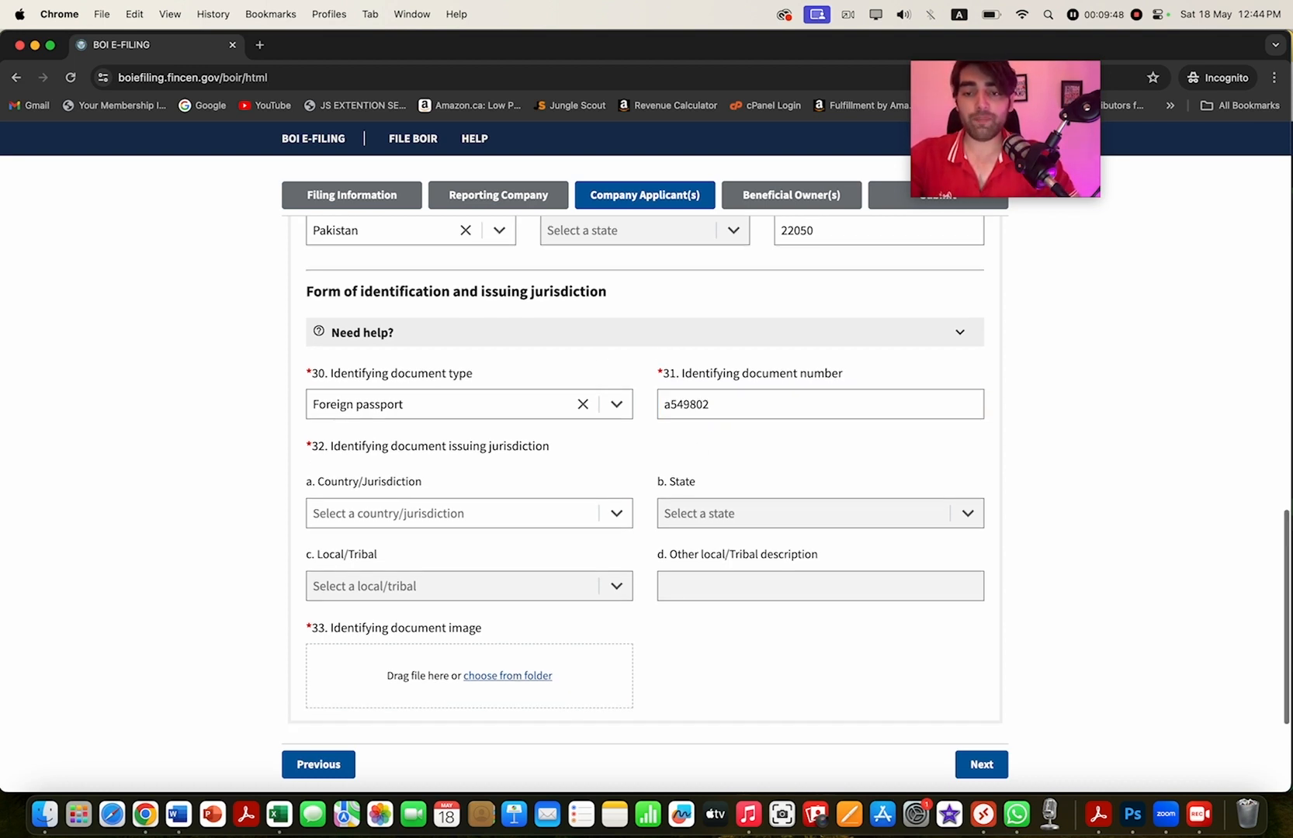
click(458, 513)
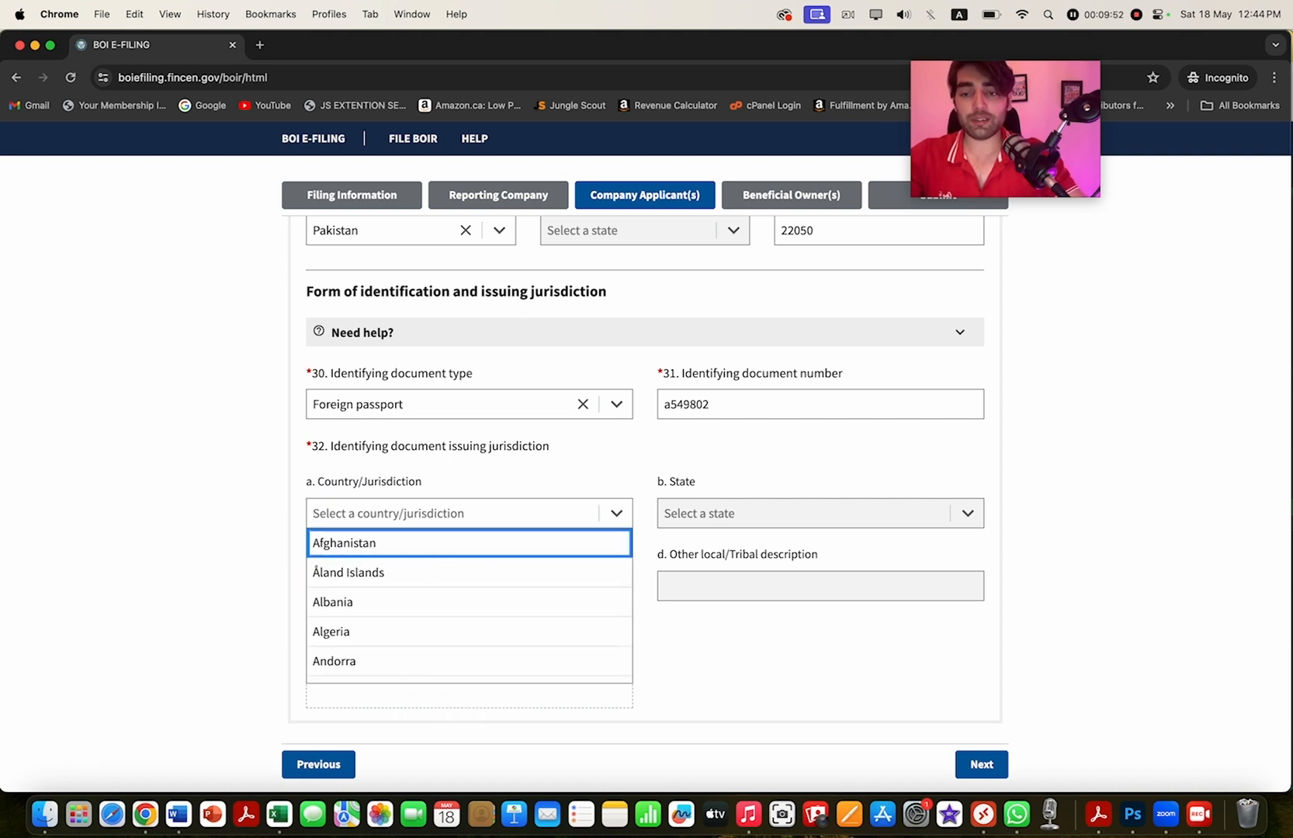
click(450, 513)
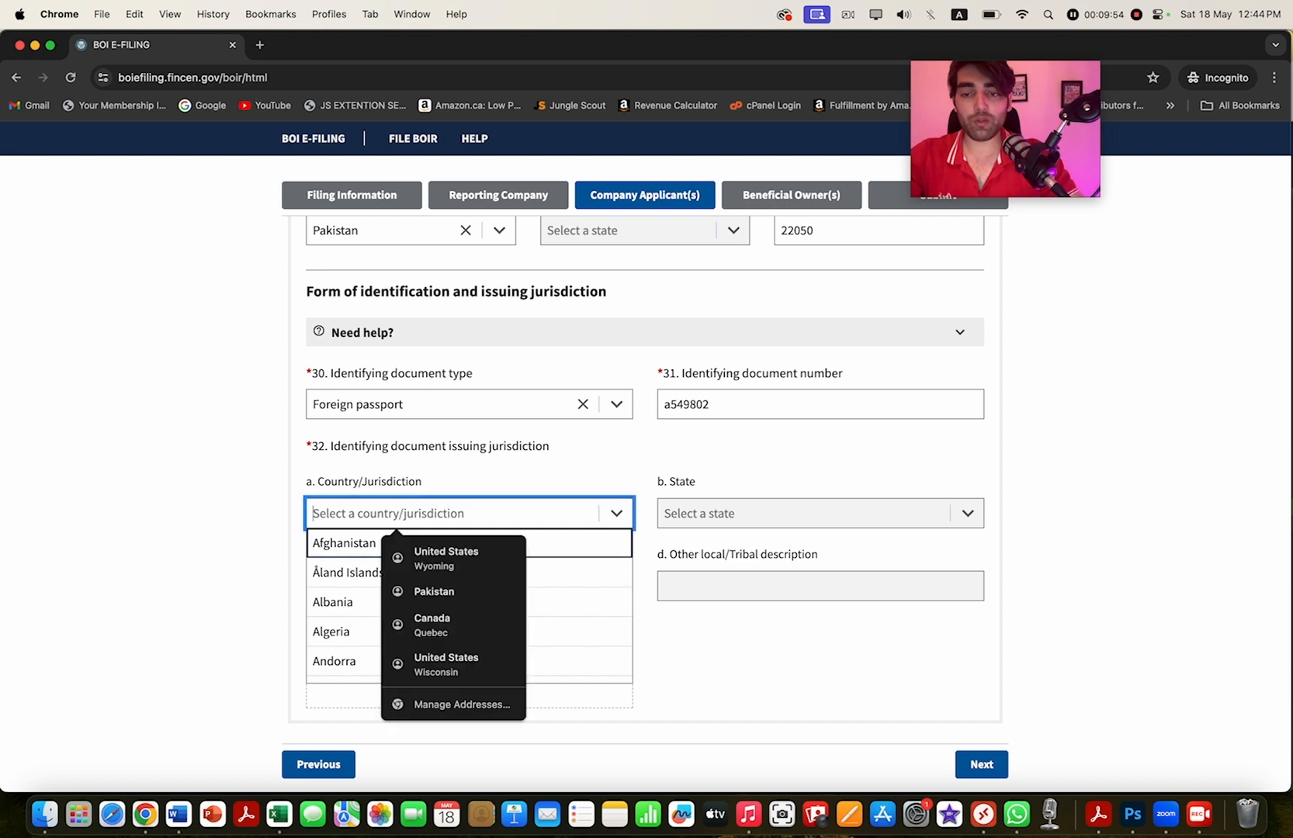
text(p)
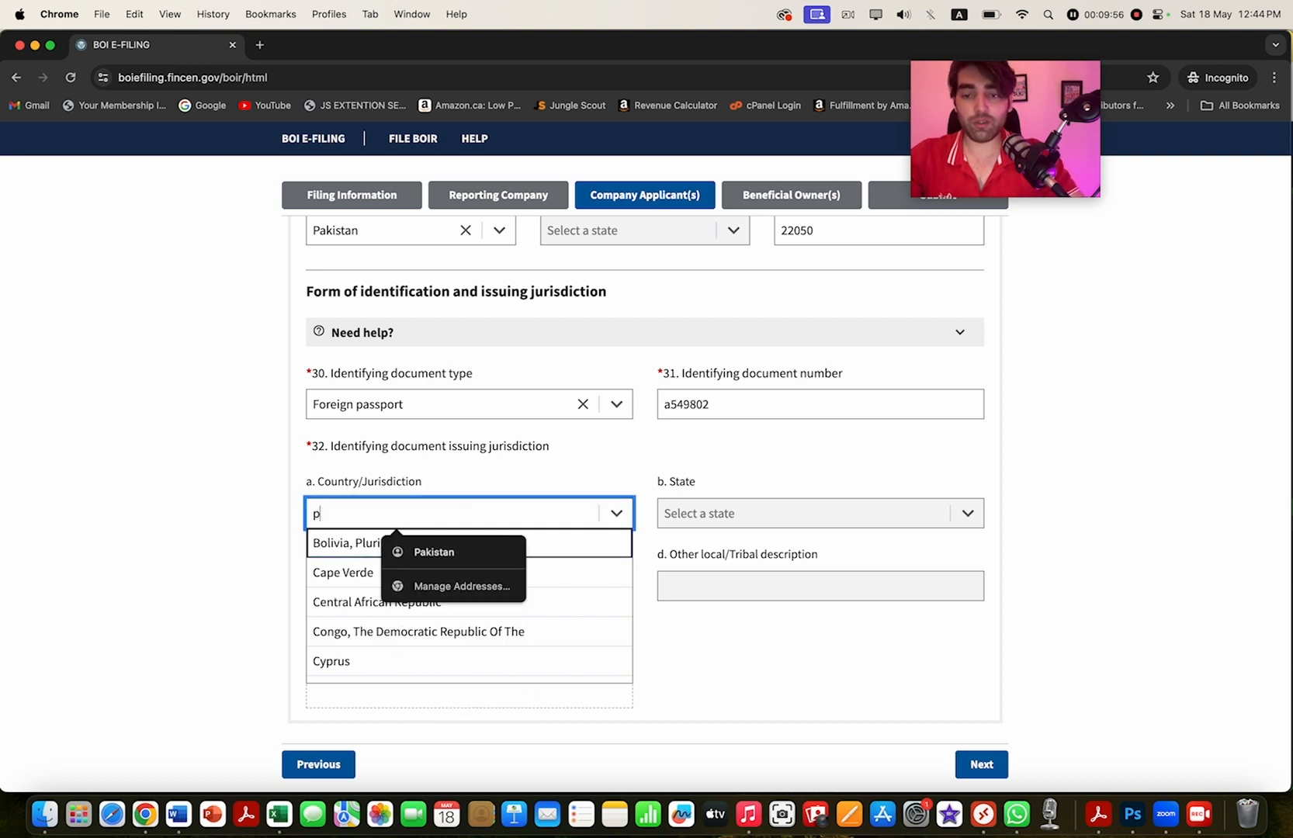
click(446, 551)
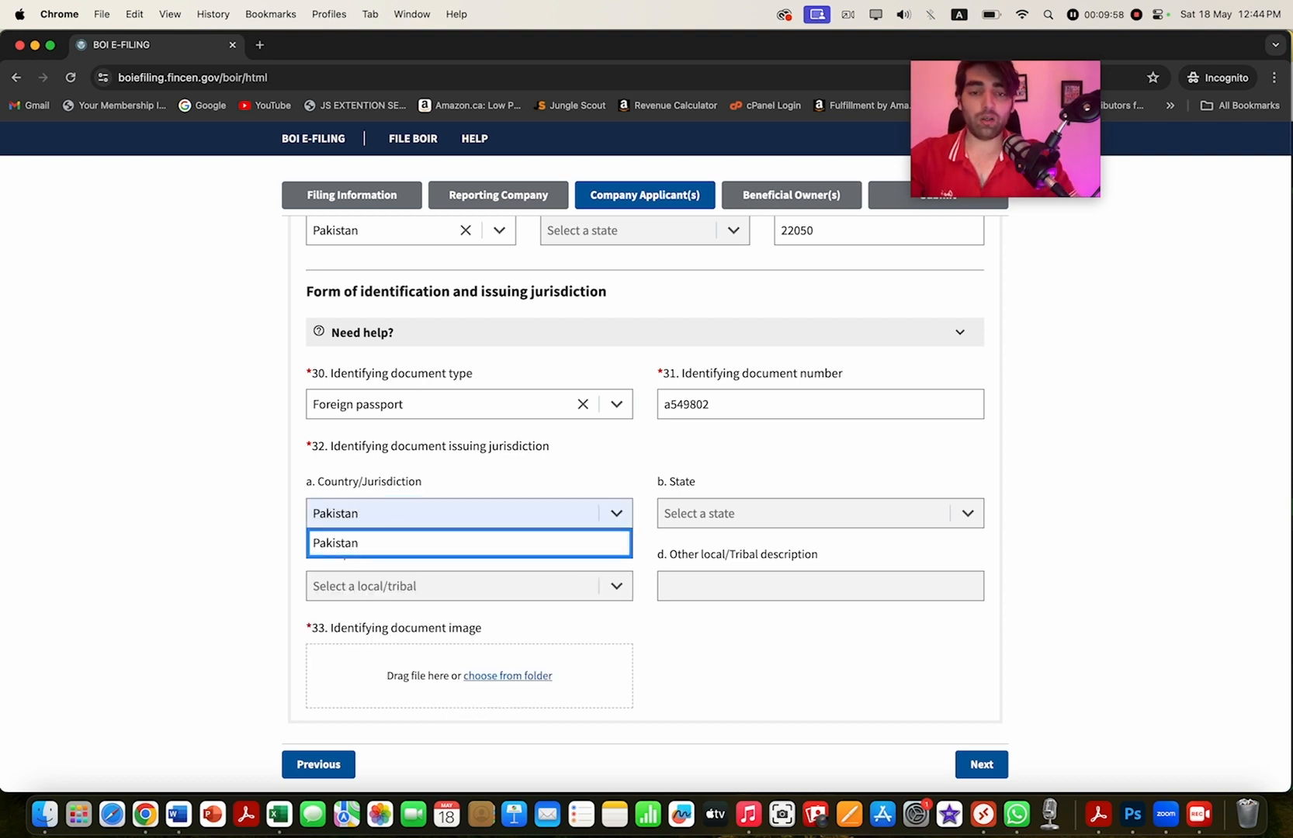
click(446, 543)
scroll(644, 466, down, 3)
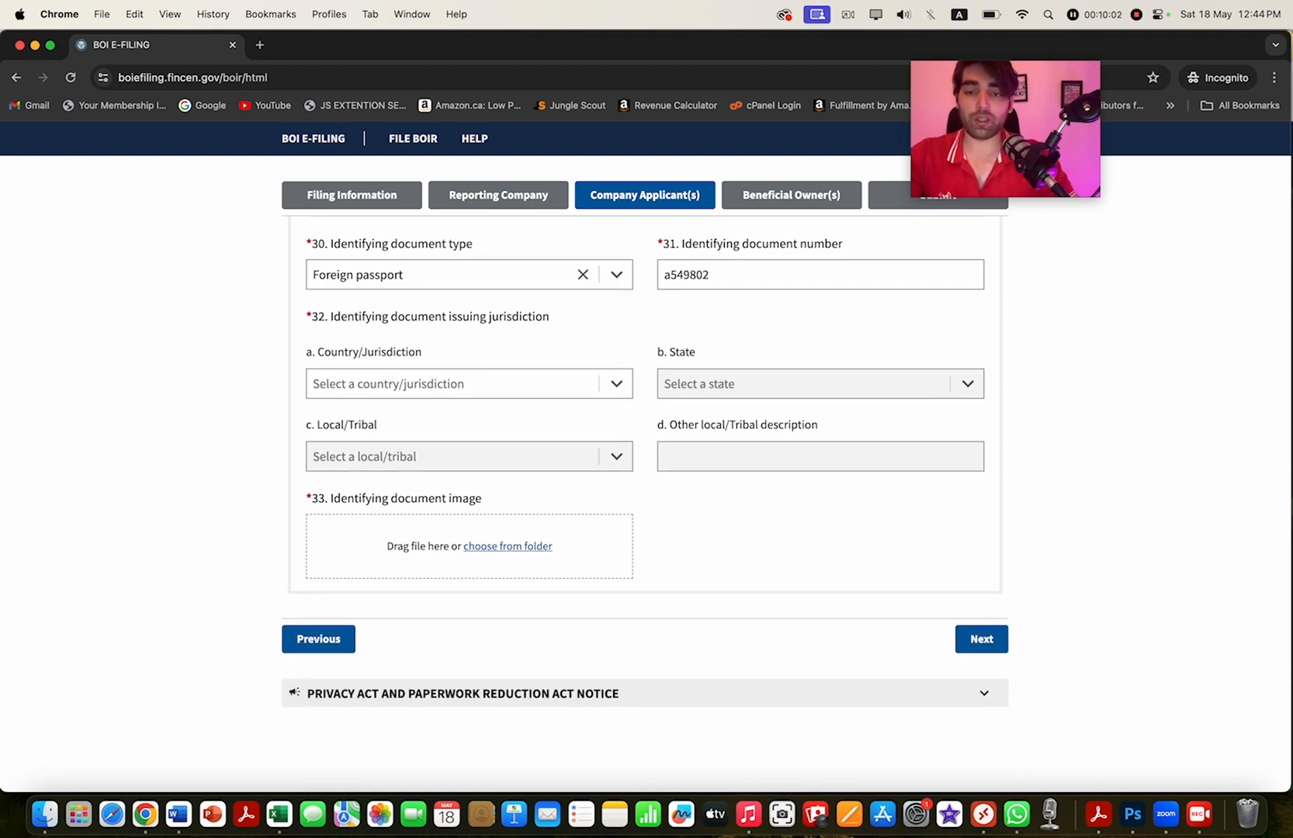
click(507, 547)
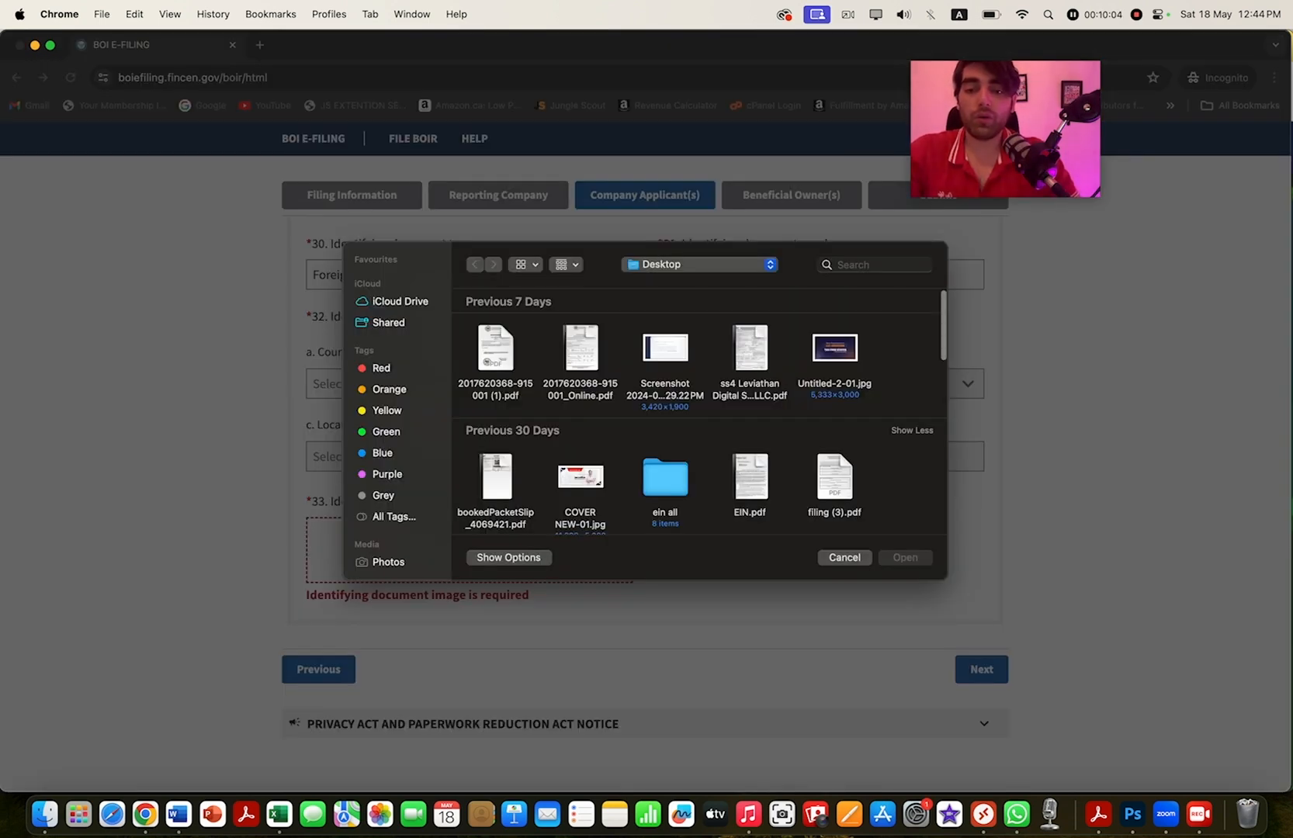
click(496, 353)
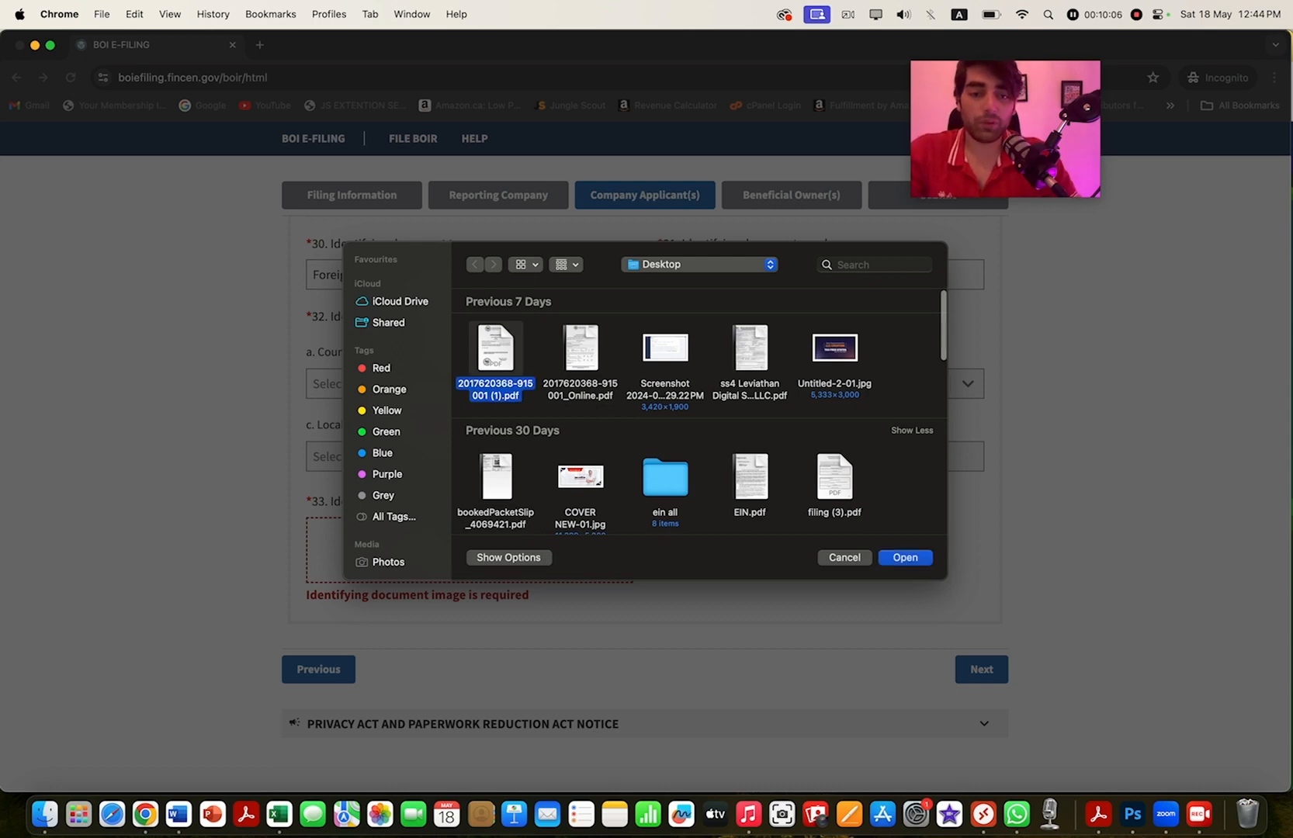
key(Return)
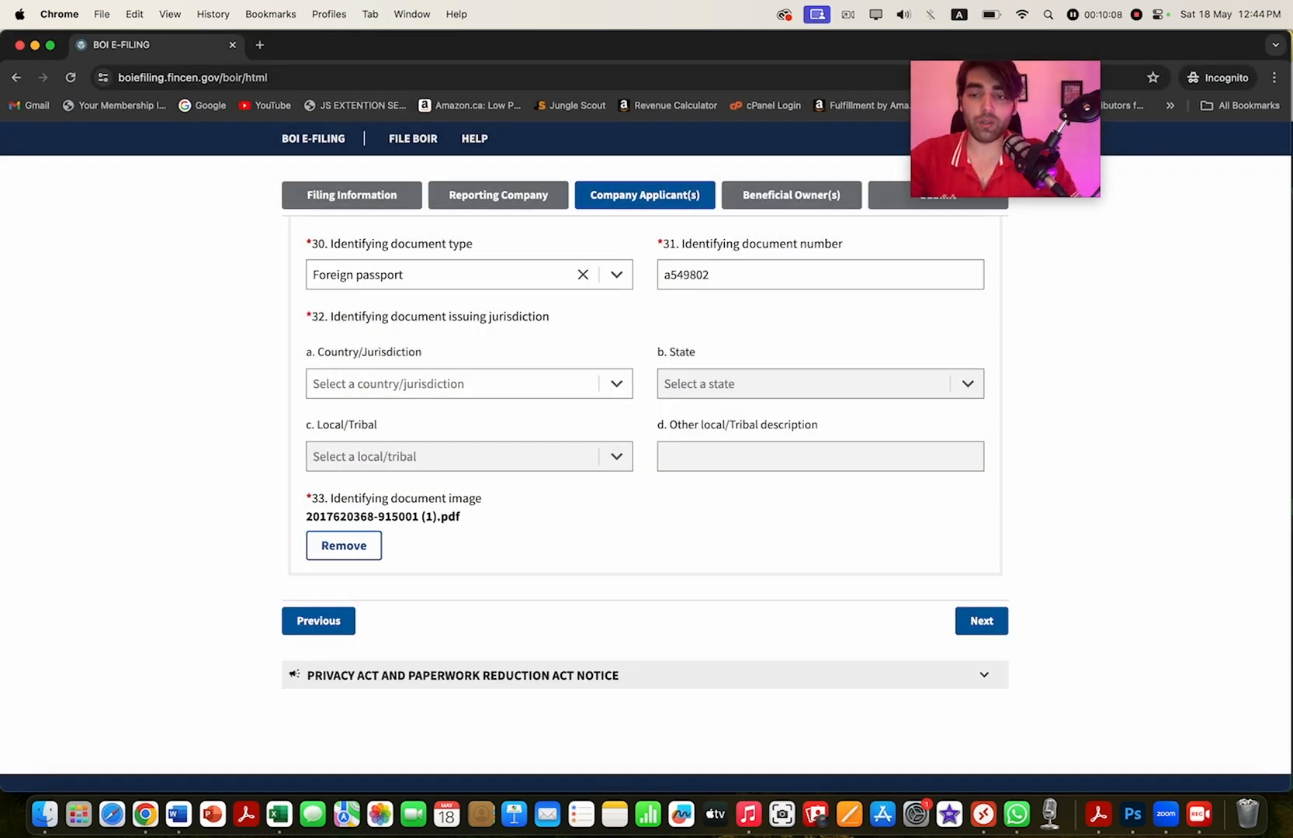
- Advance to the Beneficial Owner(s) step and scroll down to Beneficial Owner #1's blank legal name and birth-date fields
click(981, 621)
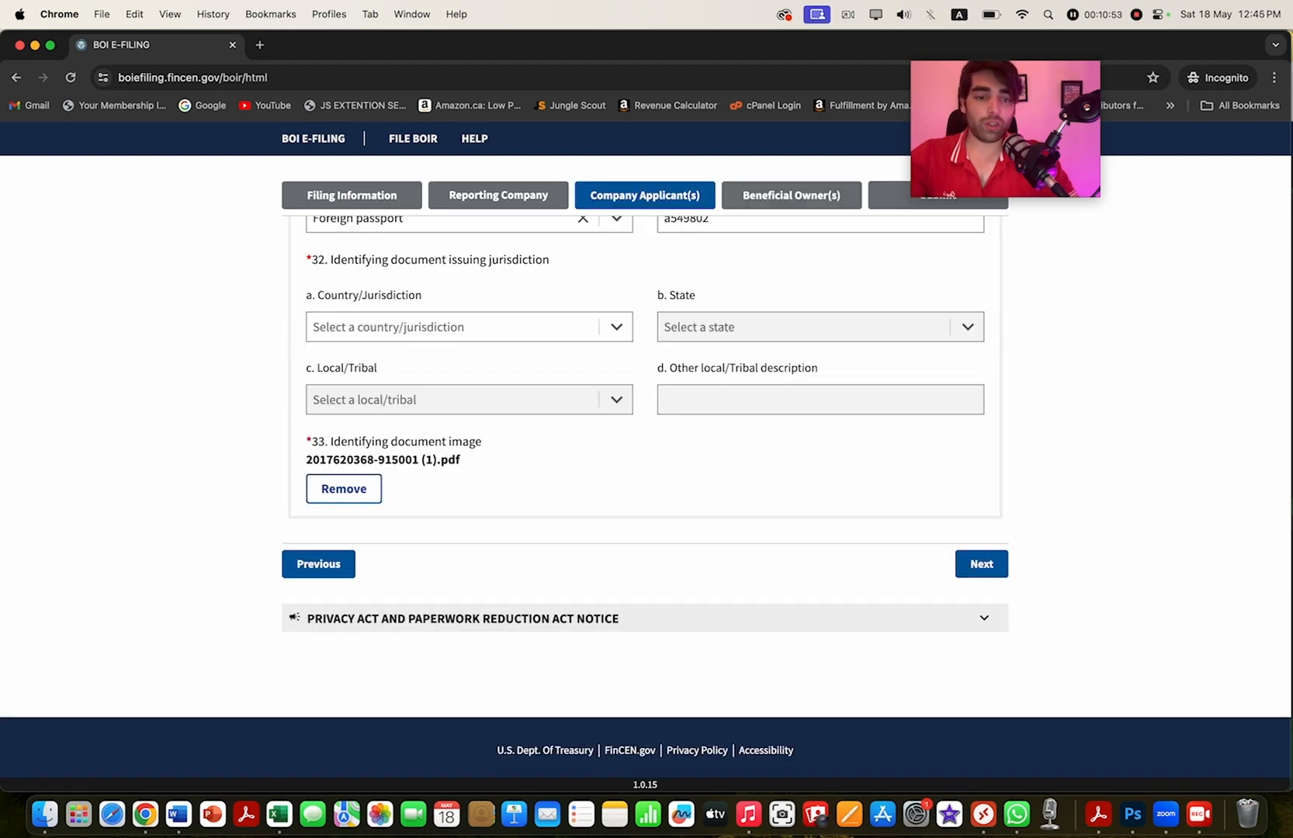
click(981, 563)
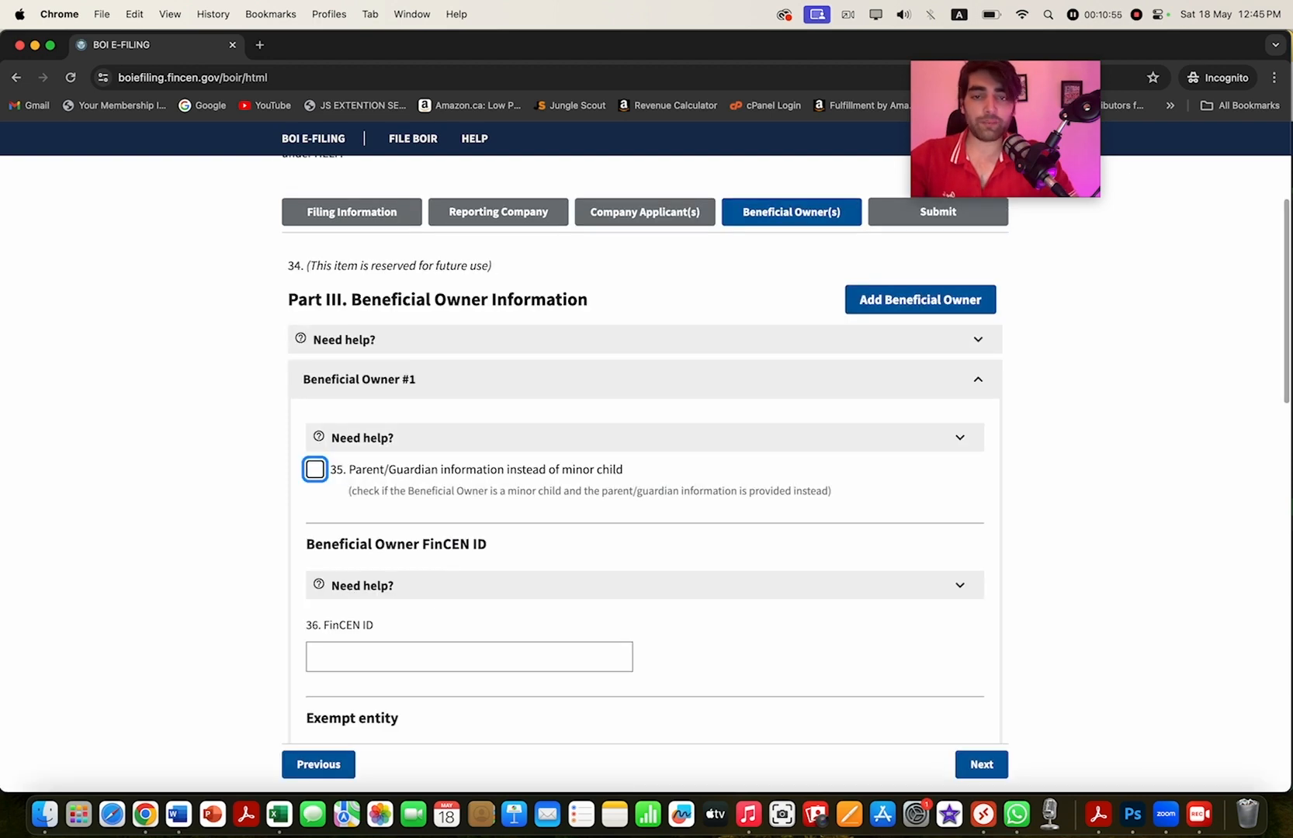
scroll(644, 465, down, 2)
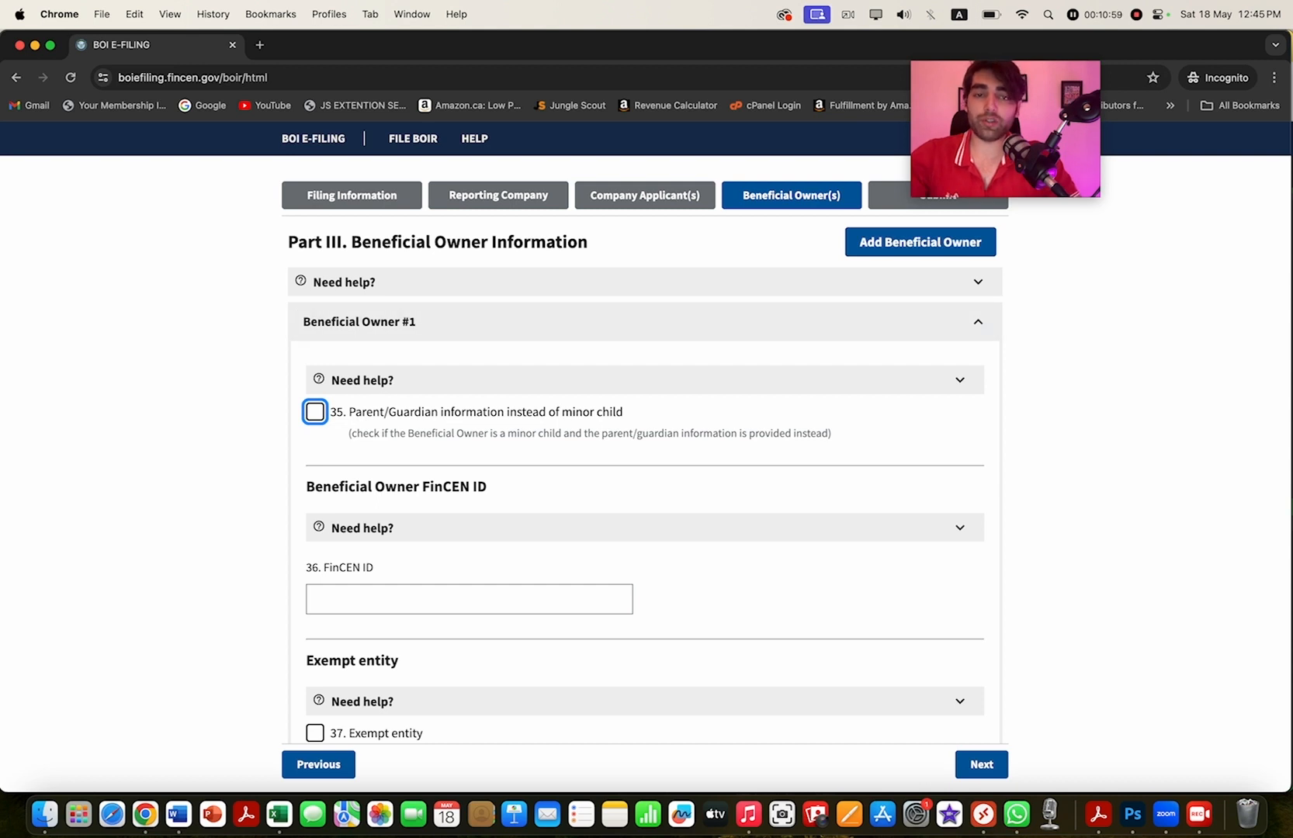
scroll(643, 481, down, 1)
scroll(644, 481, down, 2)
scroll(644, 481, up, 1)
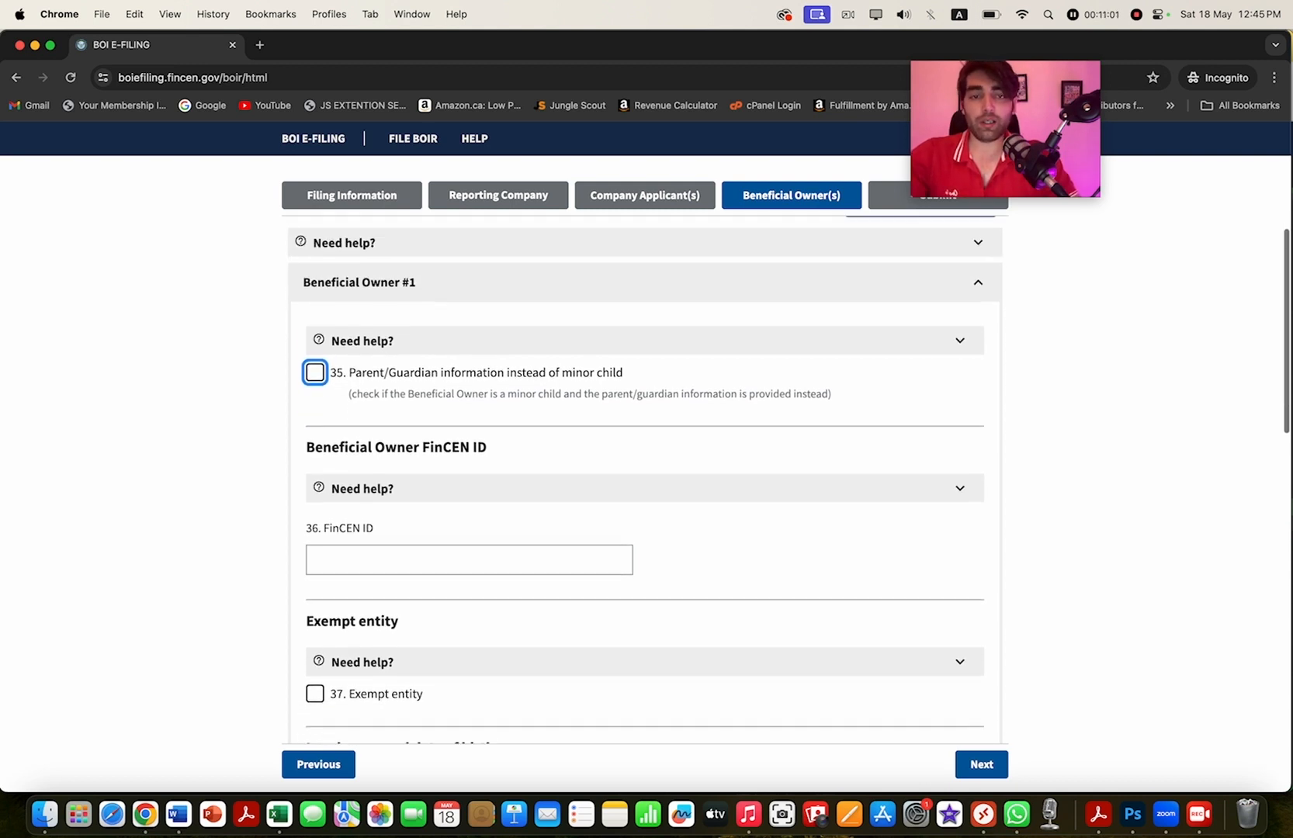
scroll(644, 482, down, 2)
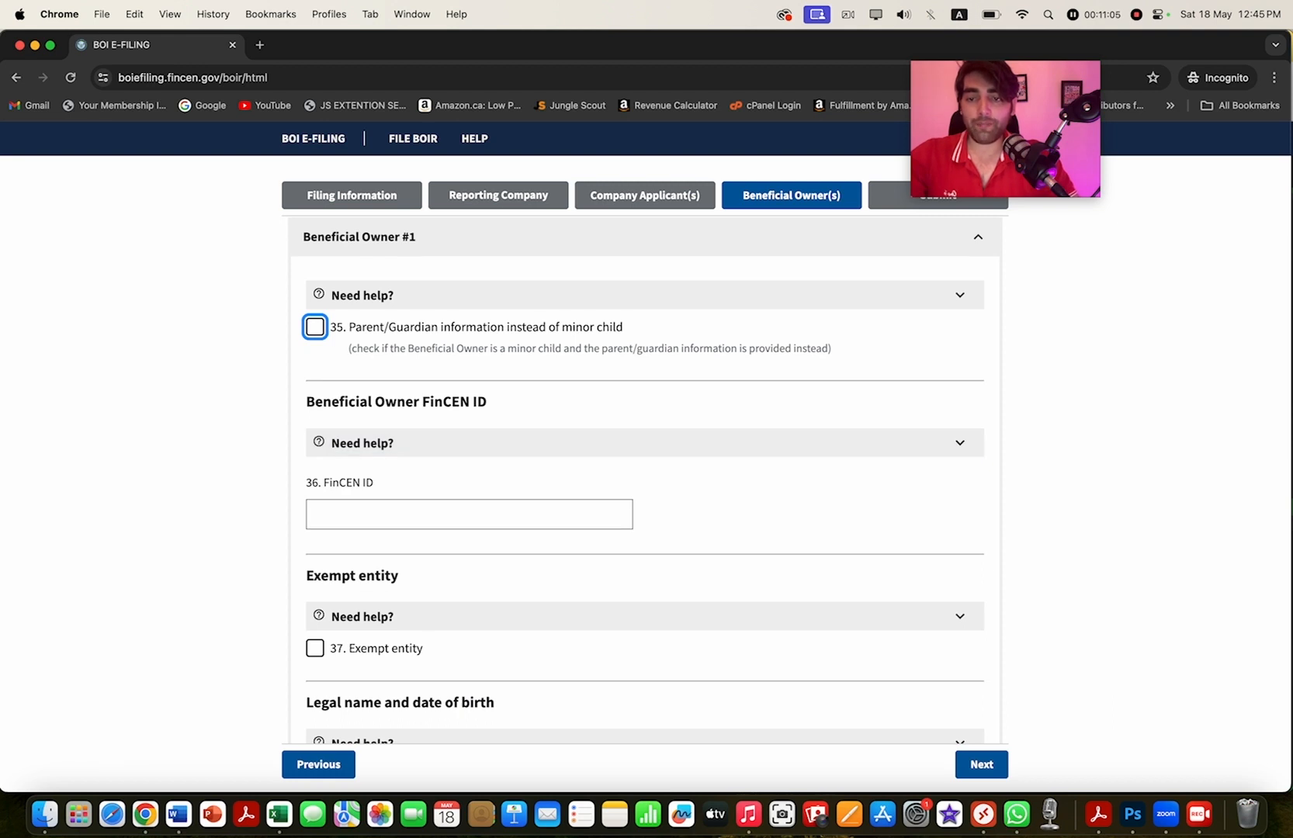
scroll(644, 481, down, 5)
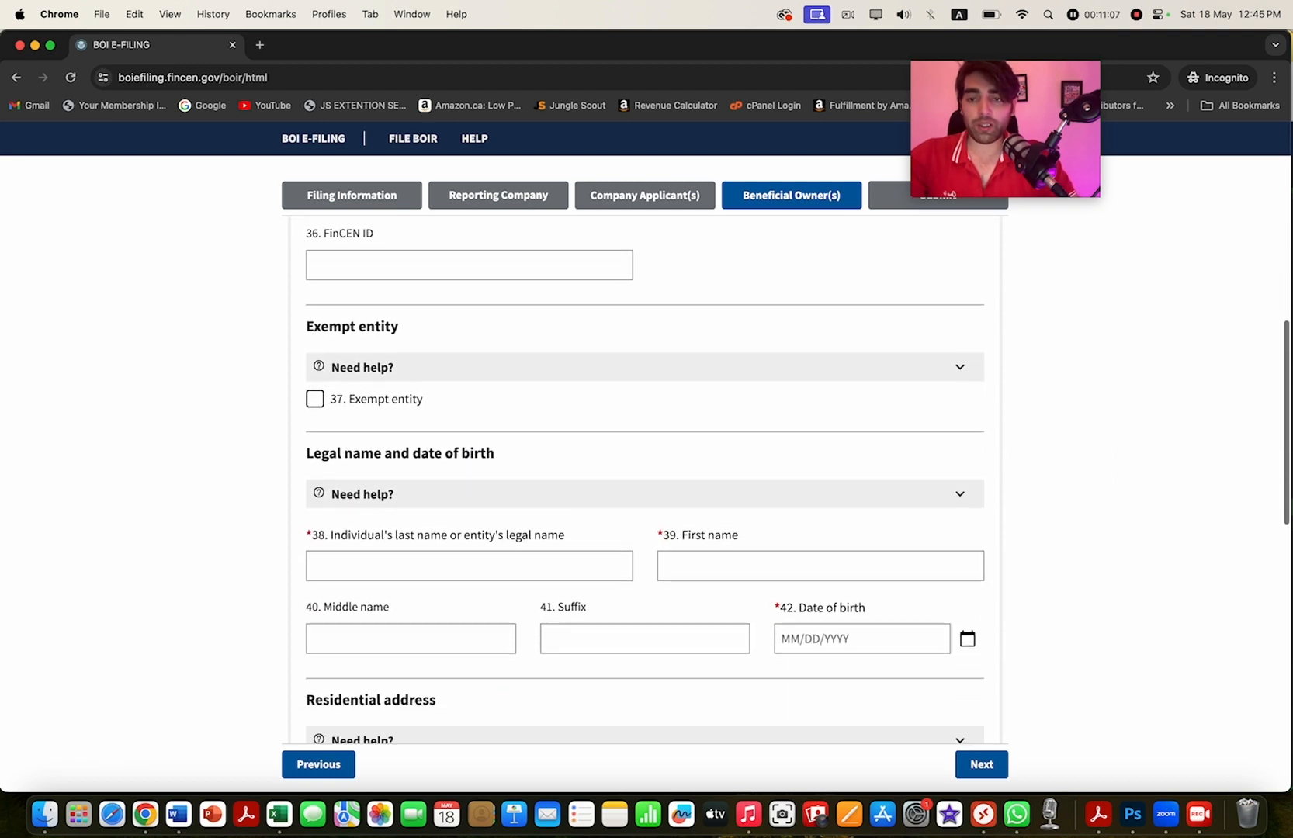
scroll(644, 481, down, 2)
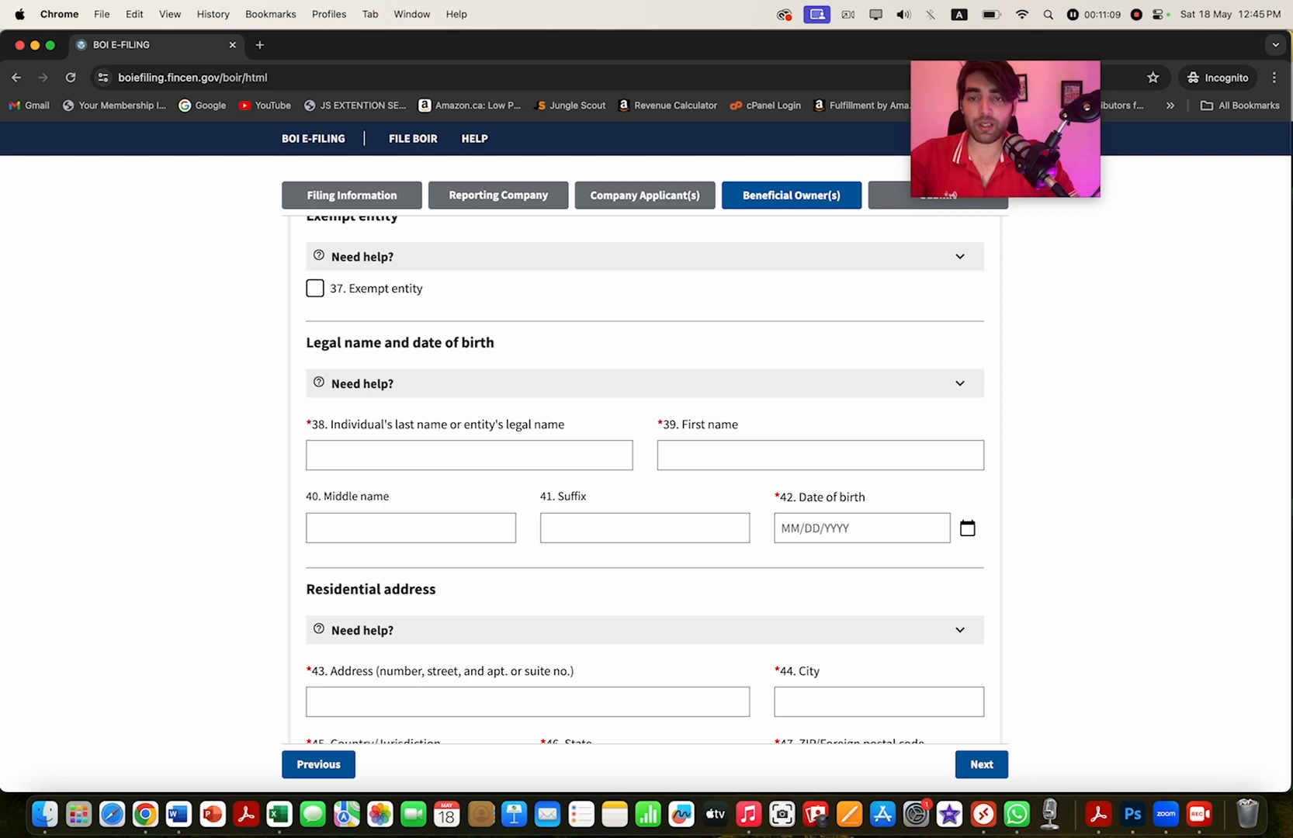
- Enter the beneficial owner's last name and first name in fields 38 and 39
click(468, 455)
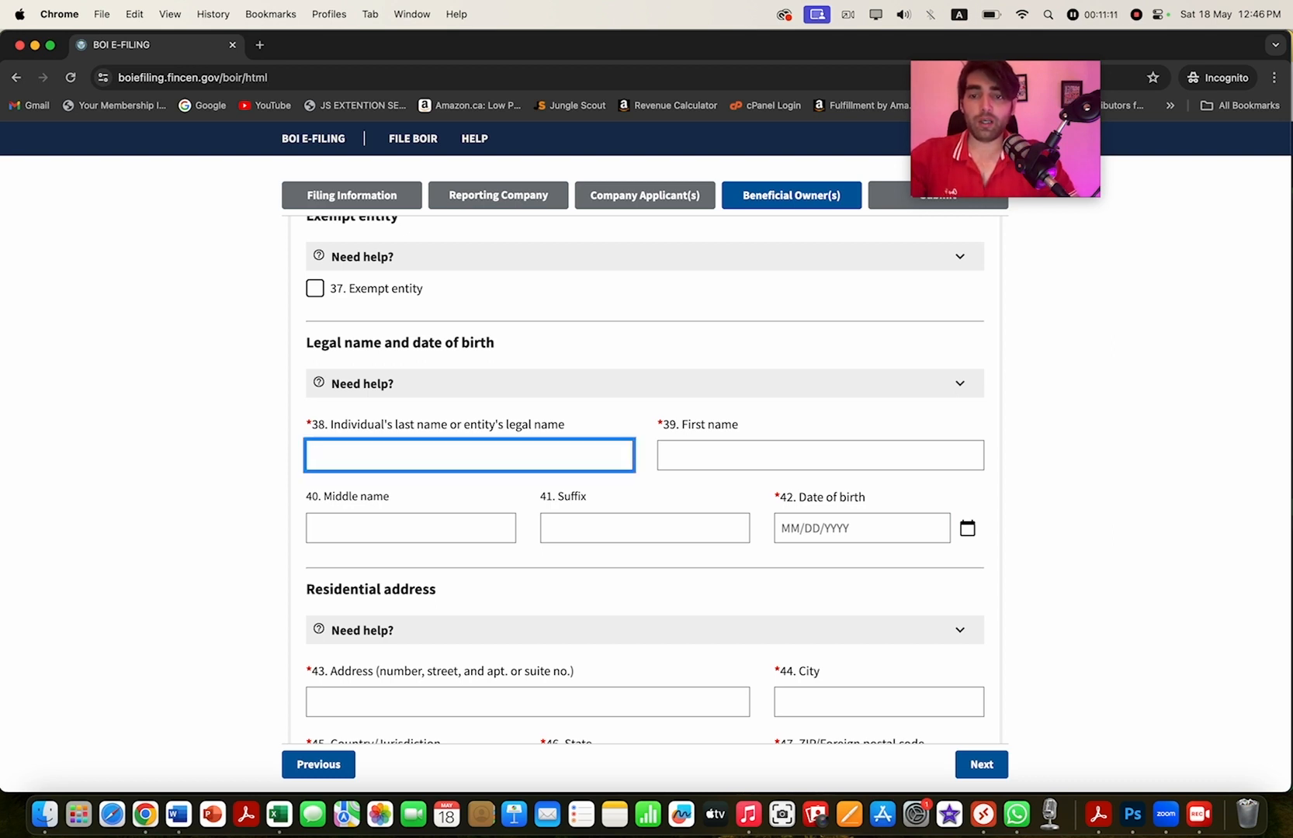
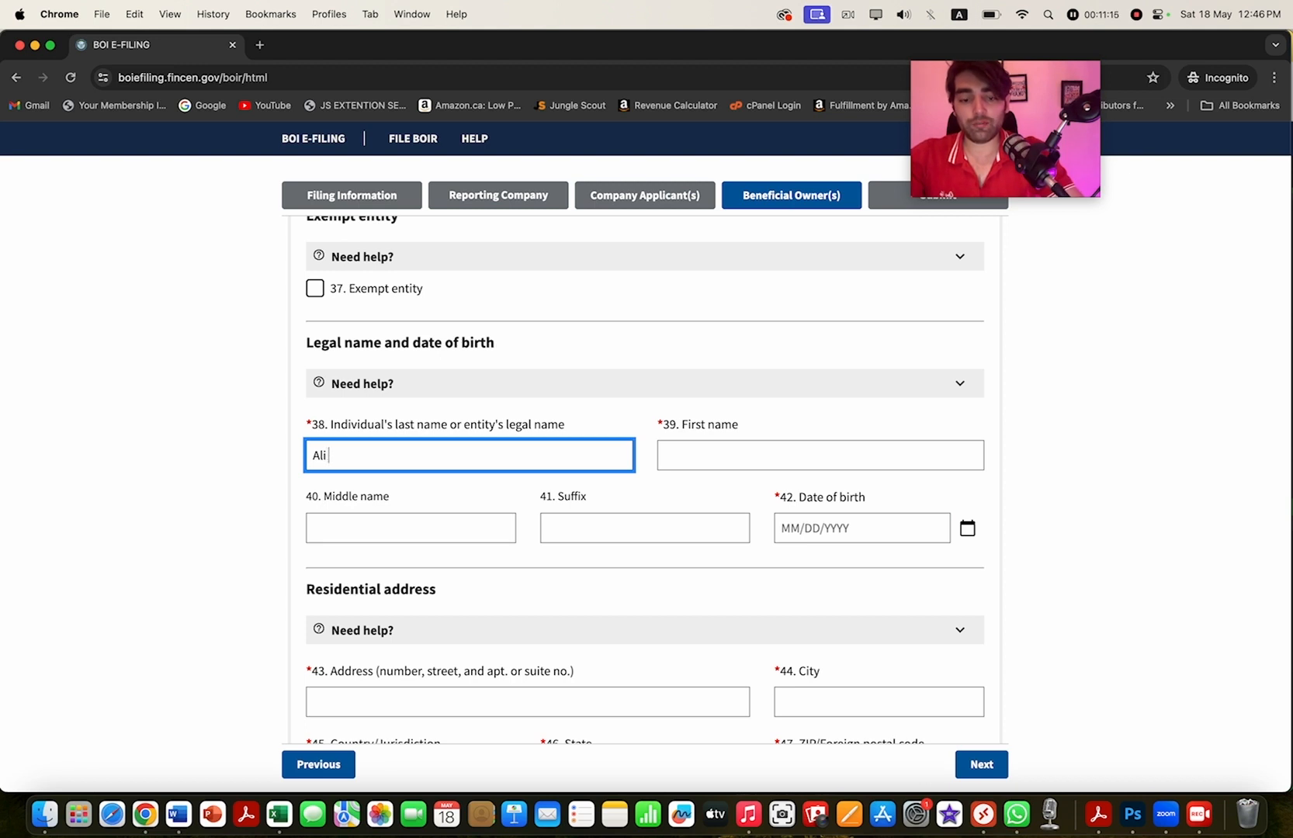
click(820, 456)
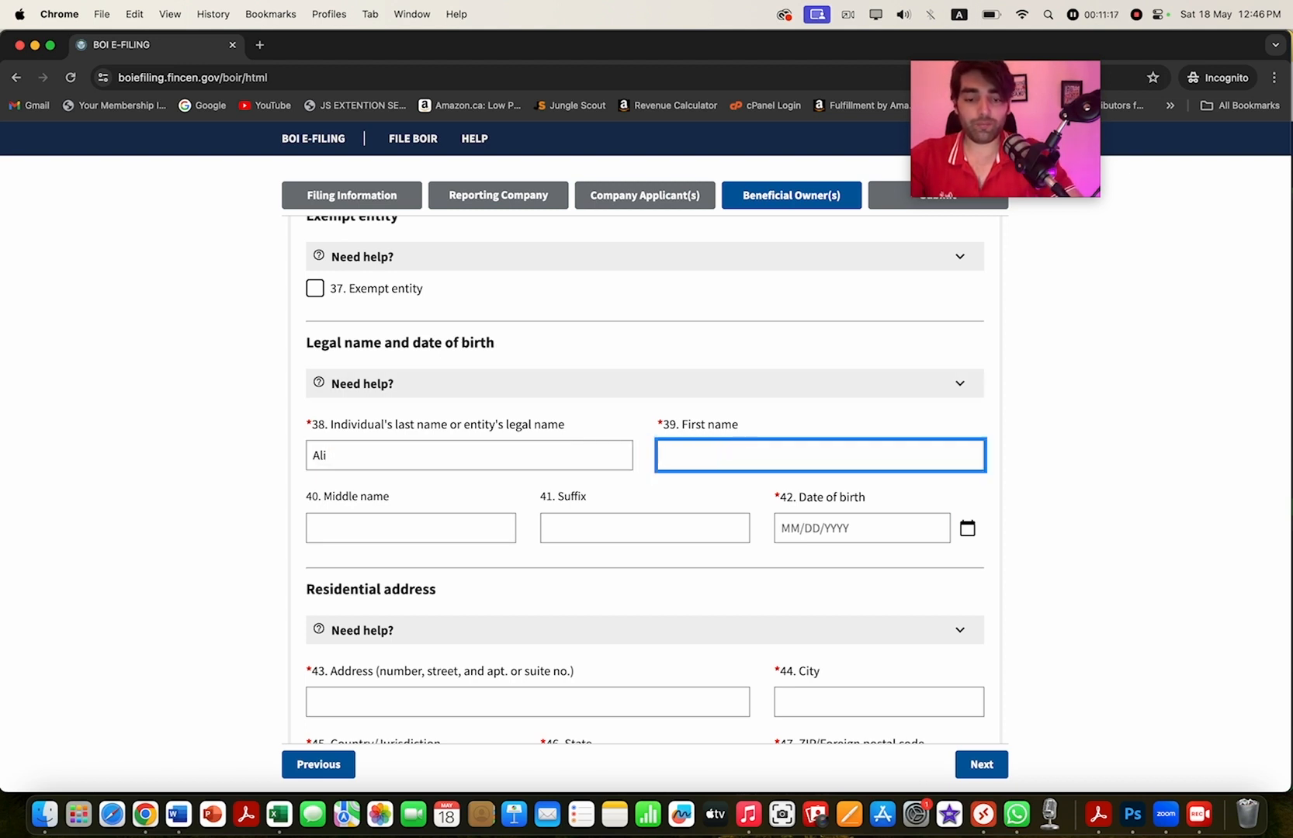
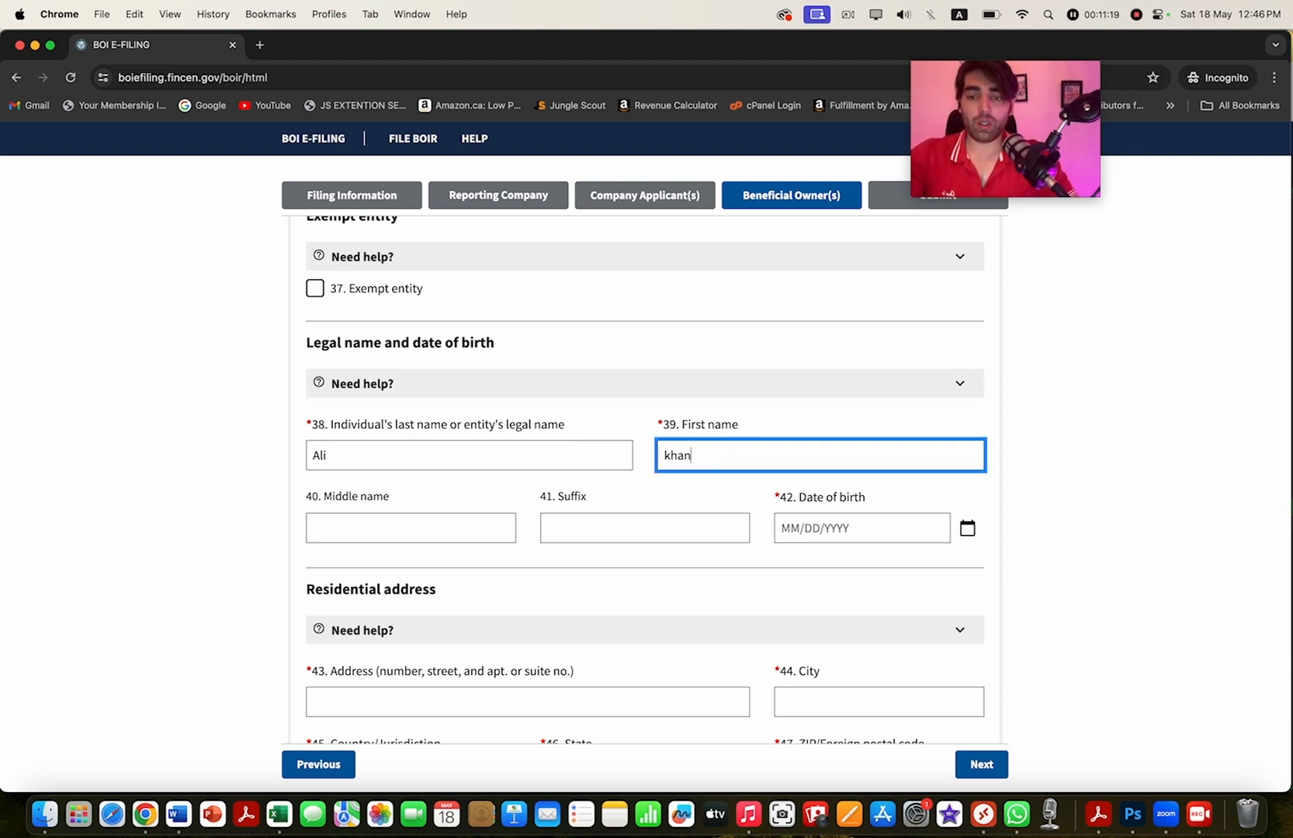
click(862, 529)
click(967, 529)
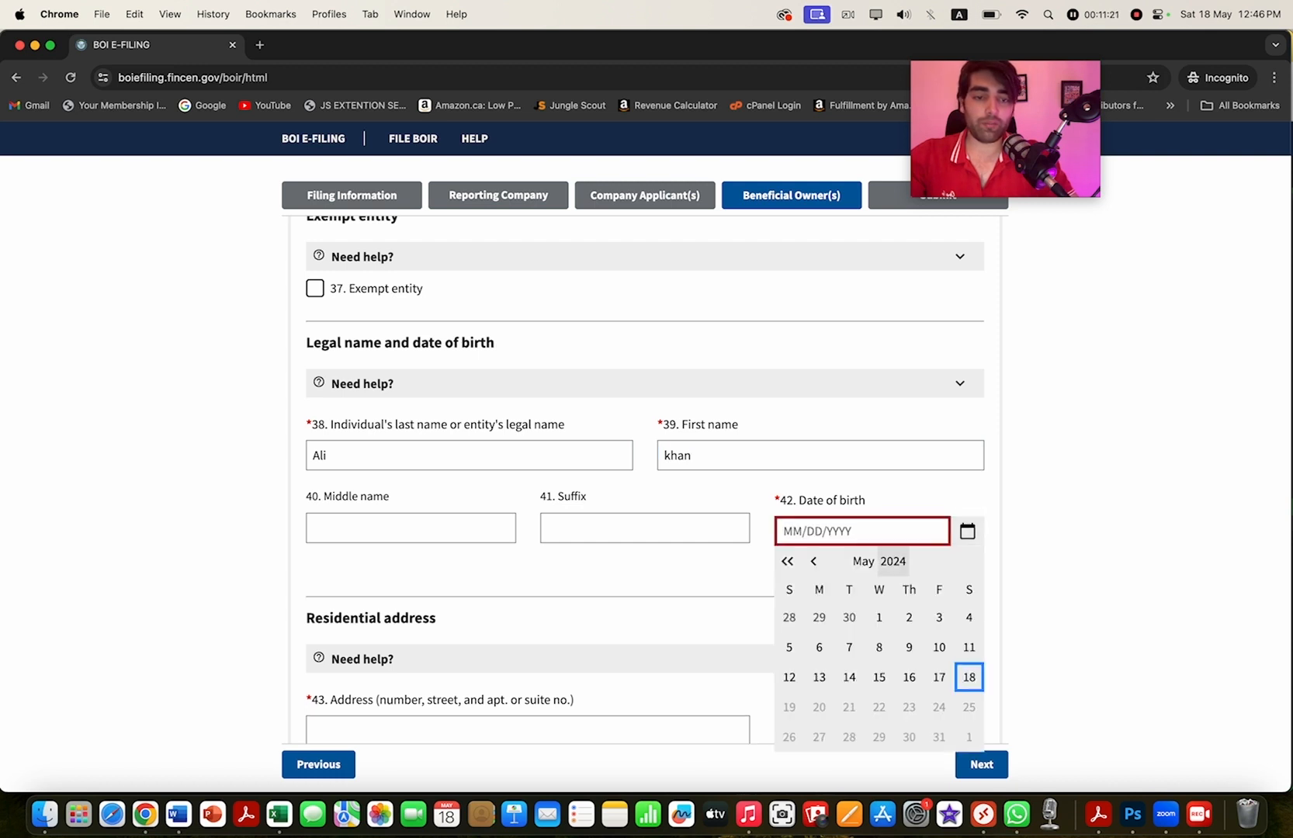
click(892, 561)
scroll(878, 610, up, 2)
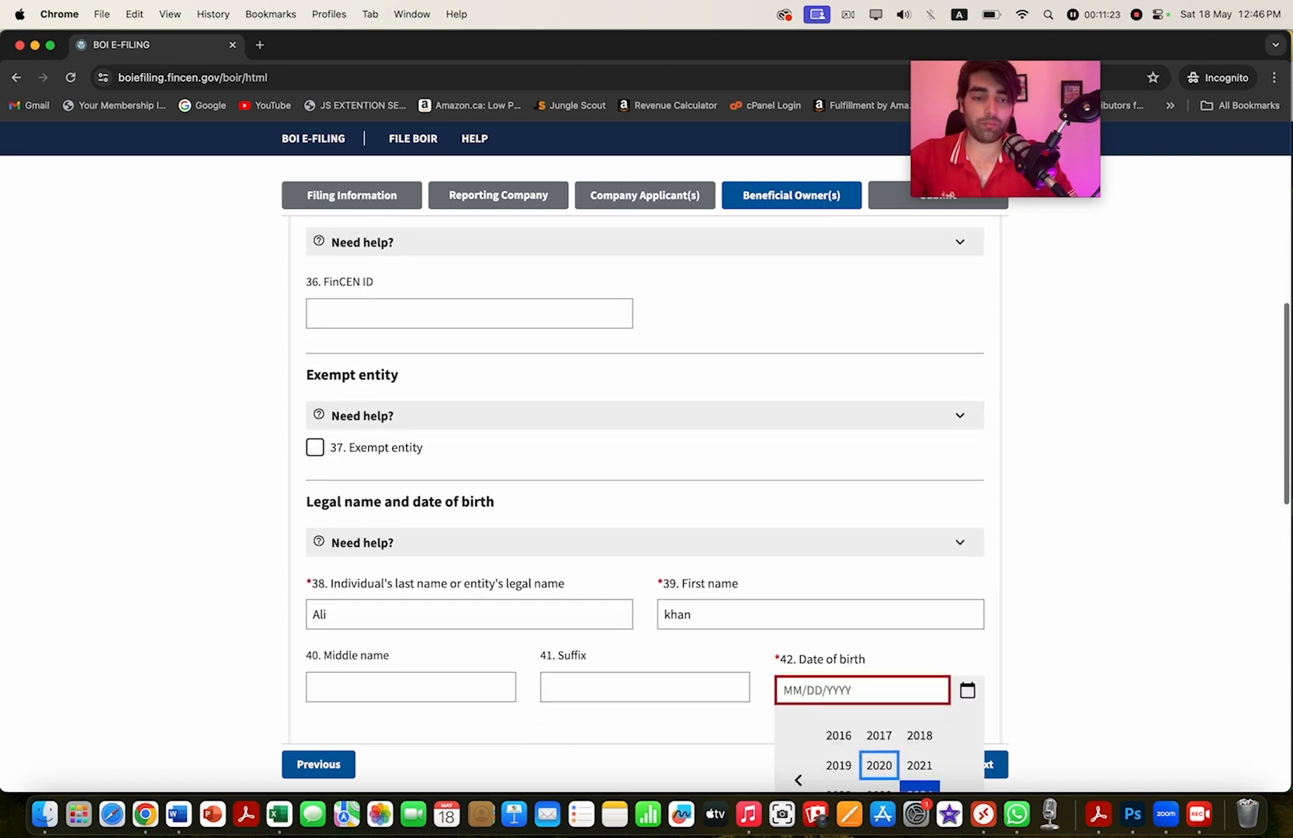
scroll(878, 609, down, 2)
click(798, 631)
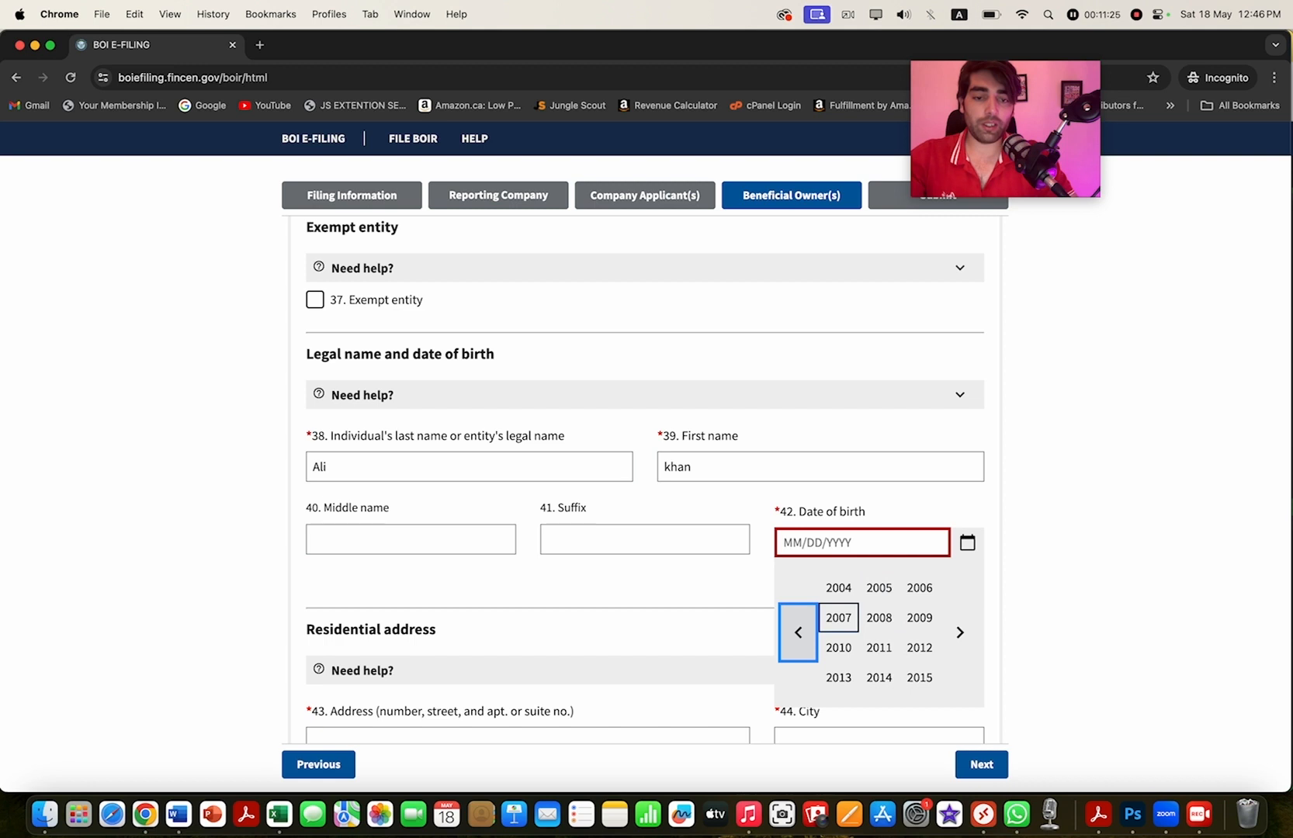
click(797, 632)
click(919, 588)
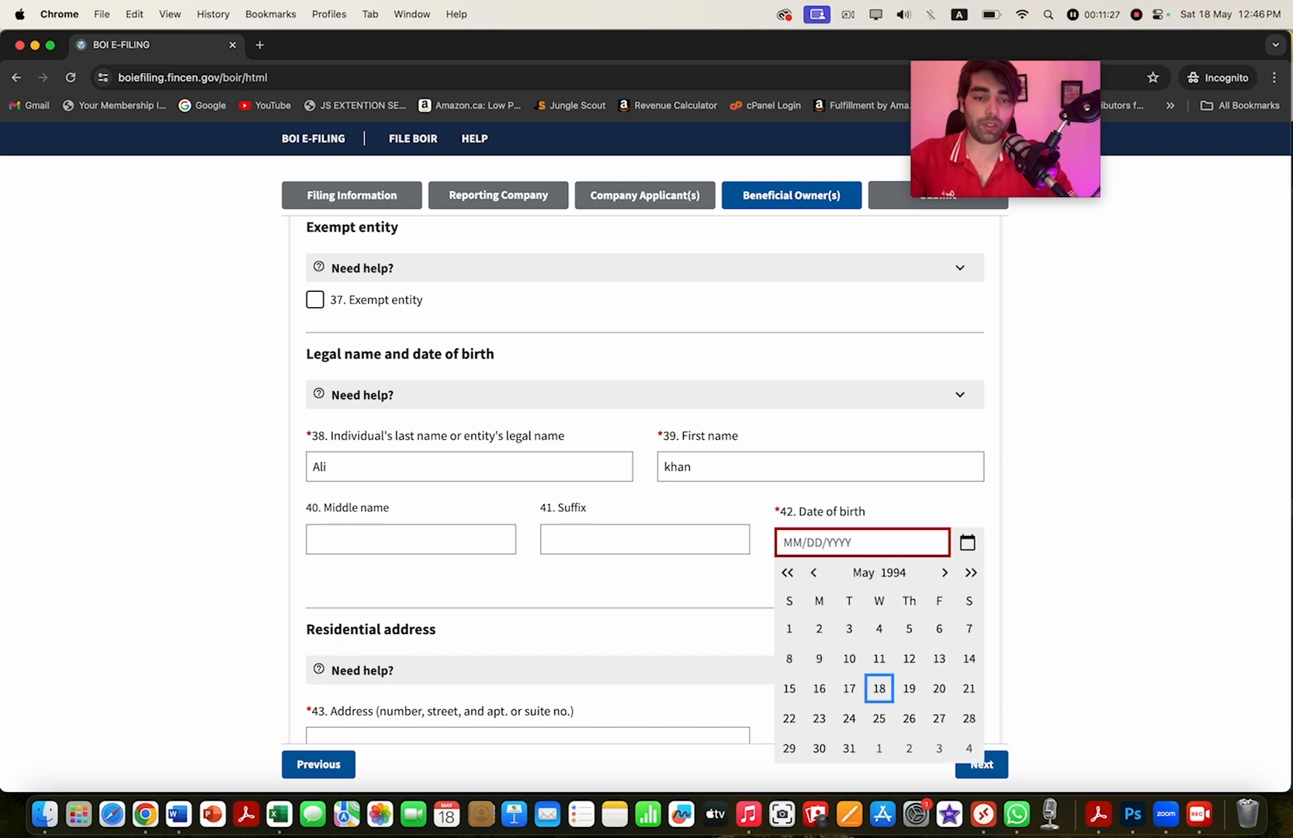
key(Return)
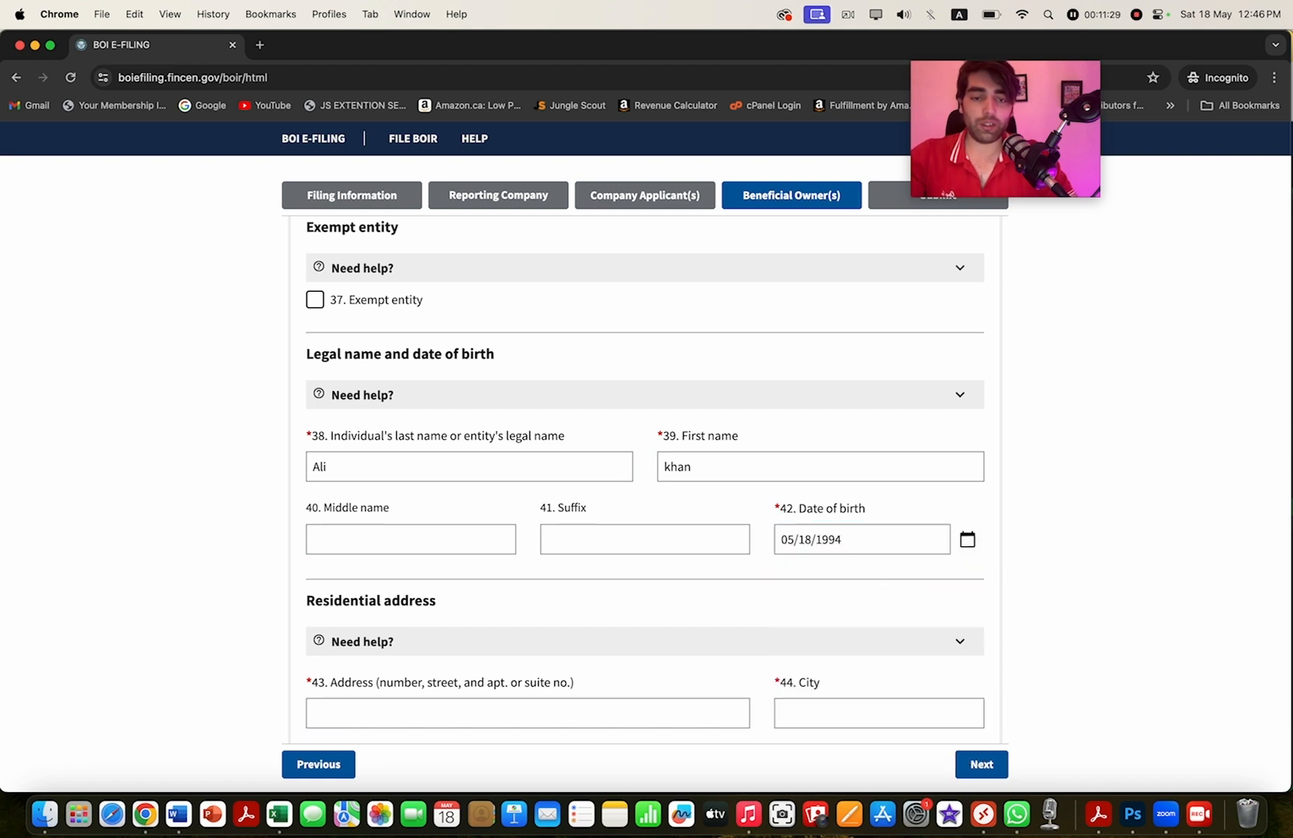
scroll(644, 477, down, 5)
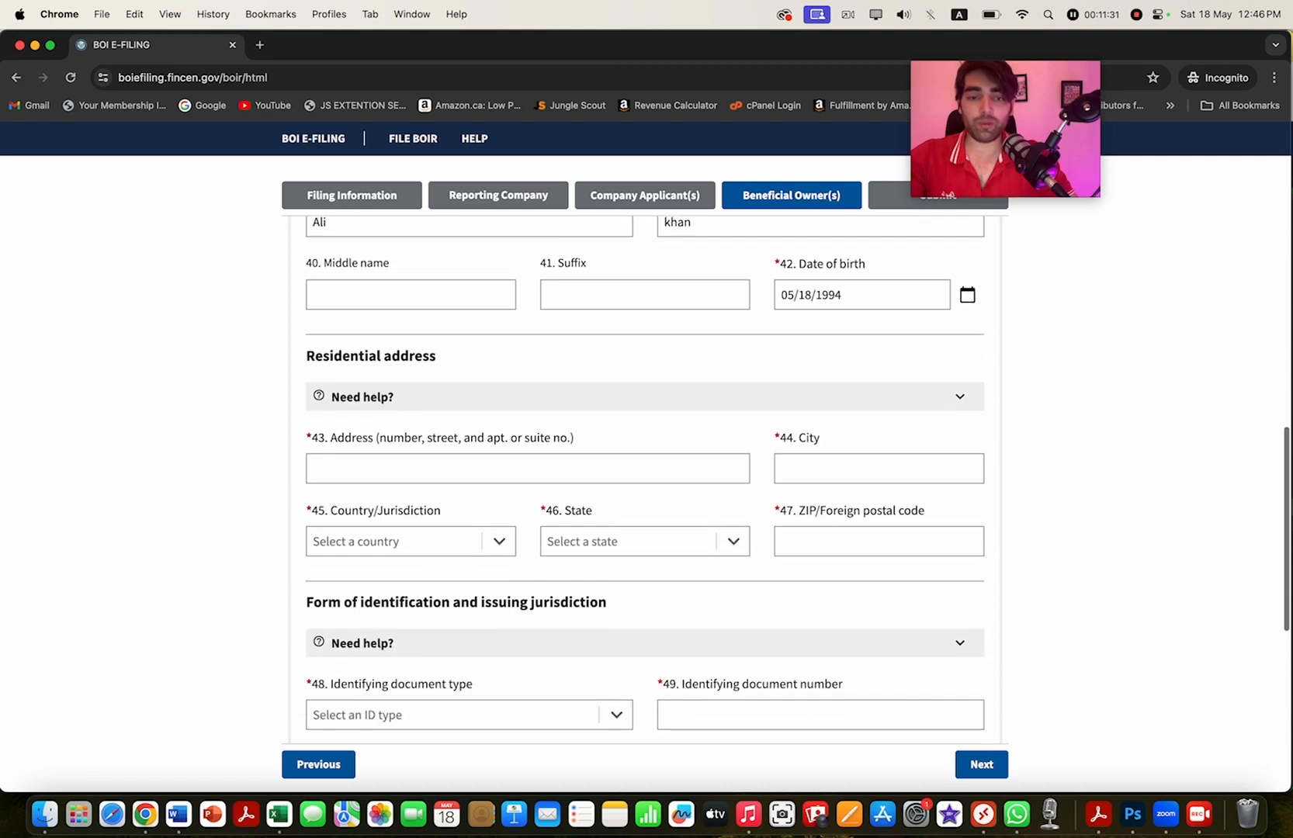
click(528, 416)
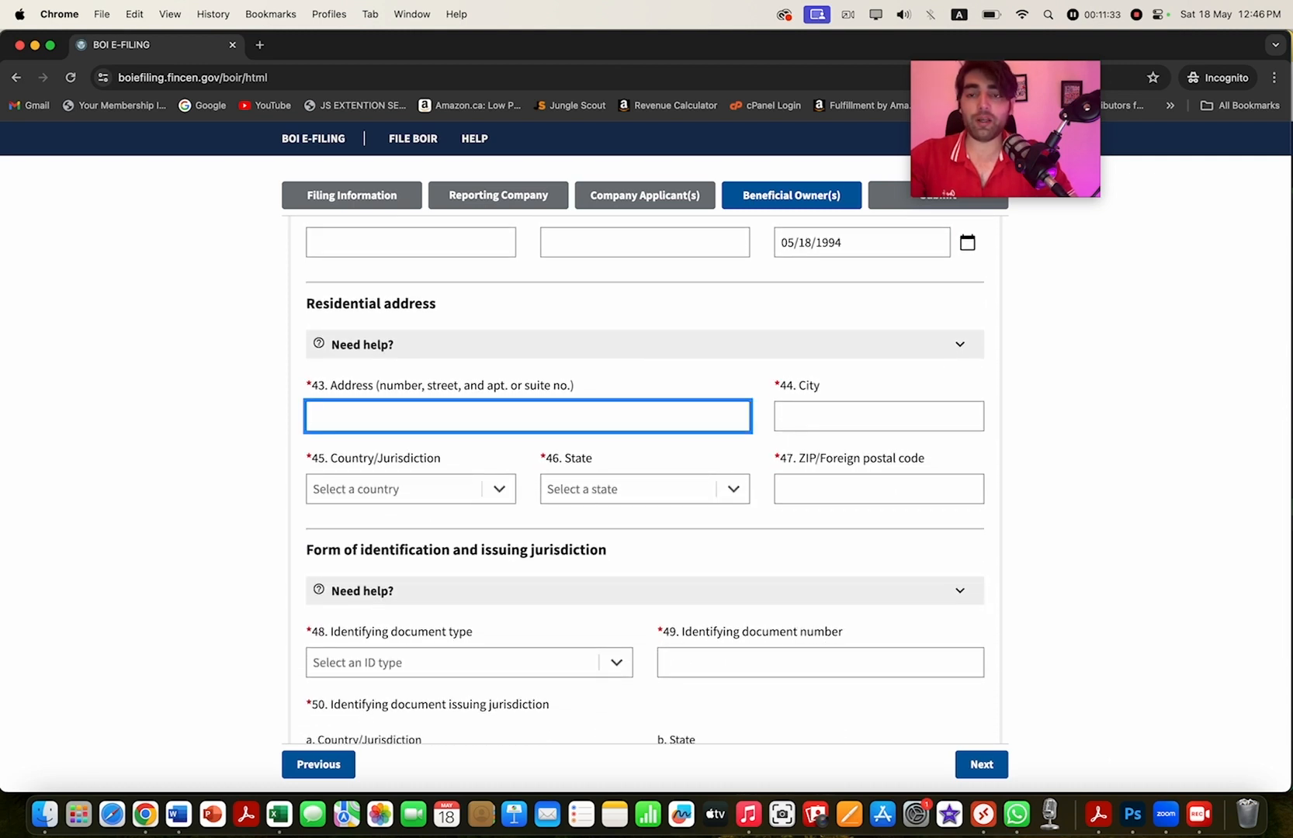
scroll(644, 477, down, 2)
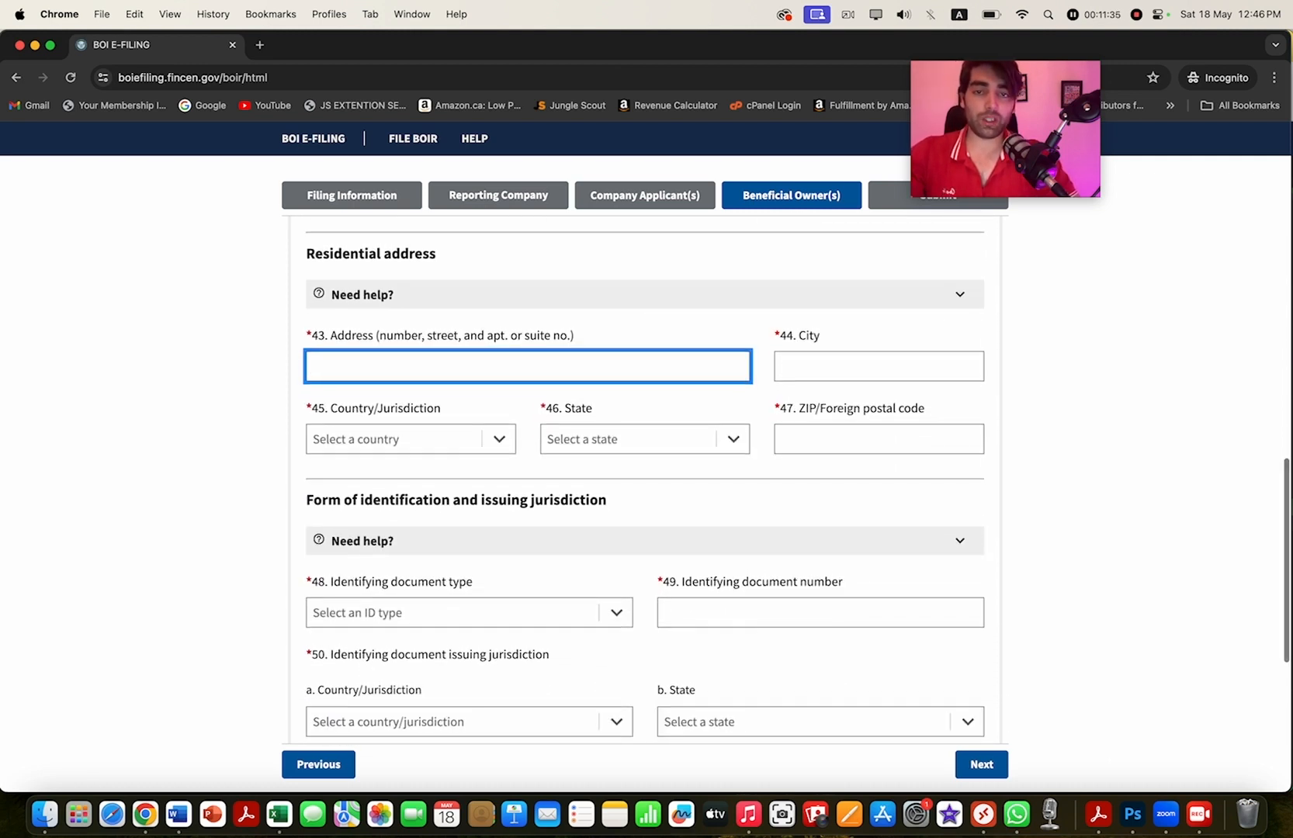
scroll(643, 477, up, 1)
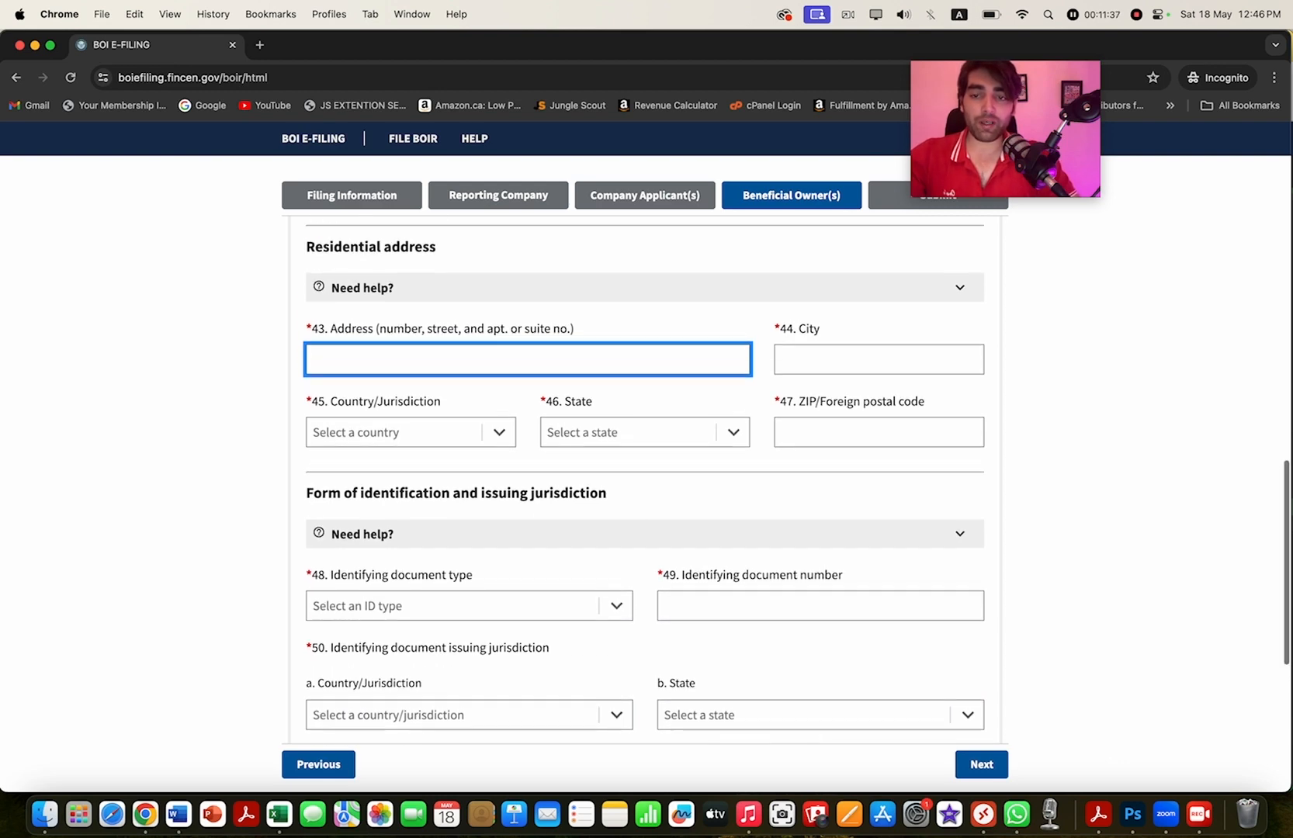
scroll(644, 477, up, 3)
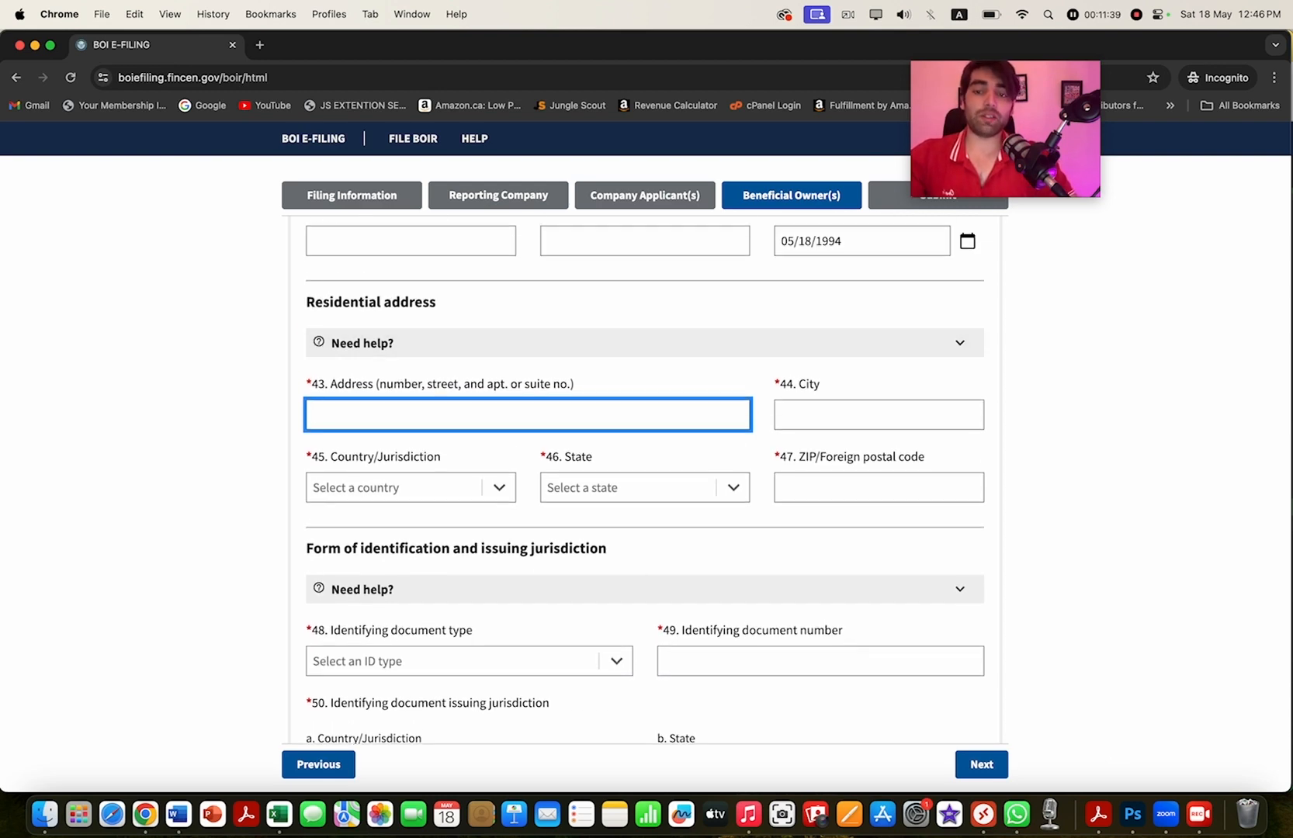
click(645, 195)
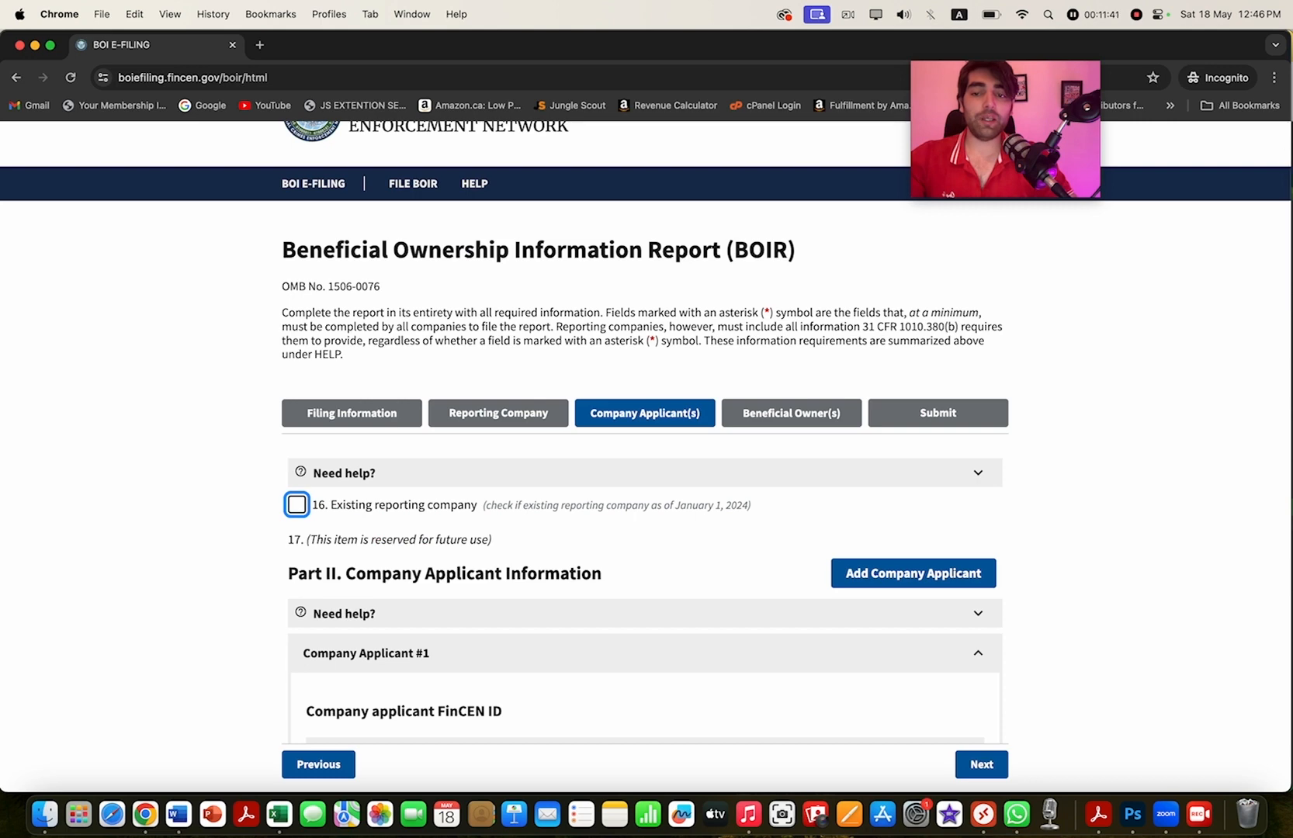
scroll(644, 477, down, 5)
scroll(644, 477, down, 7)
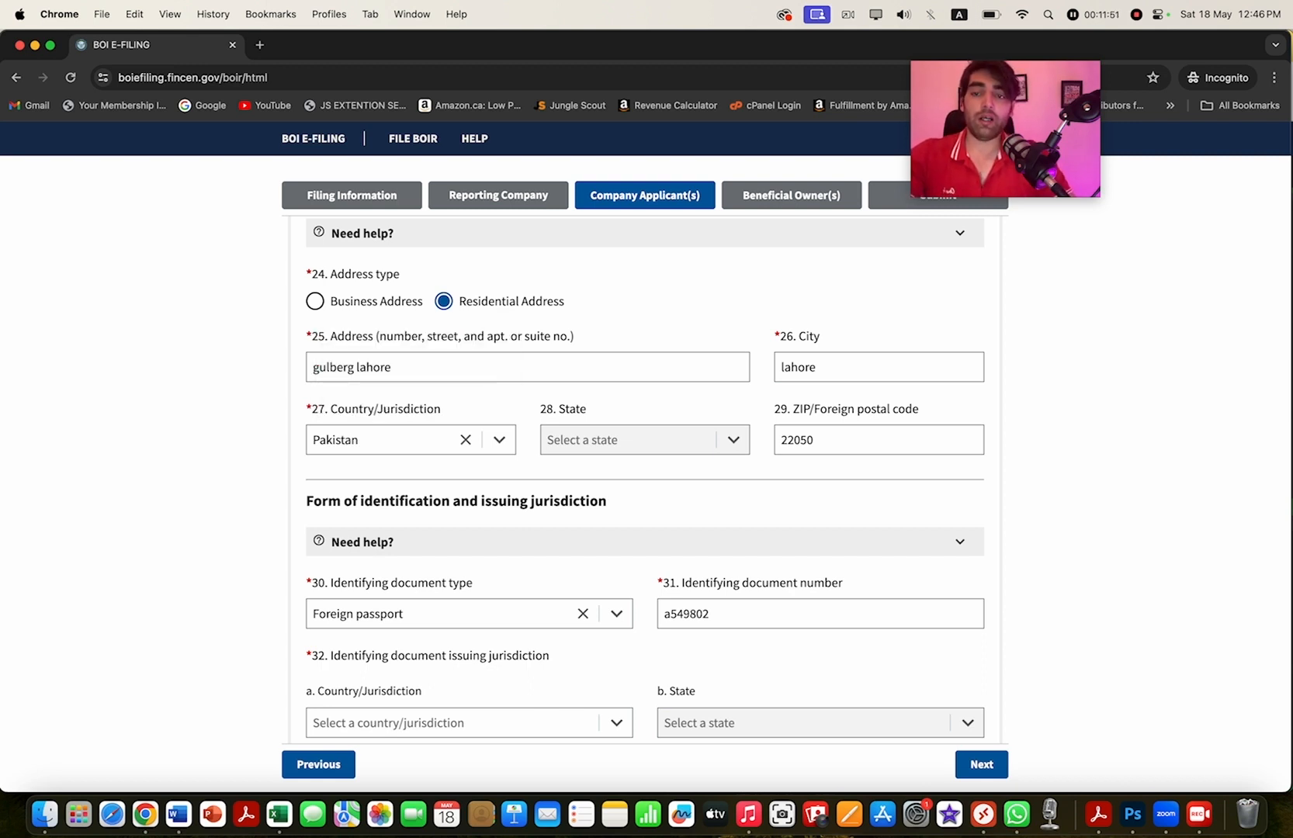
click(315, 301)
click(444, 301)
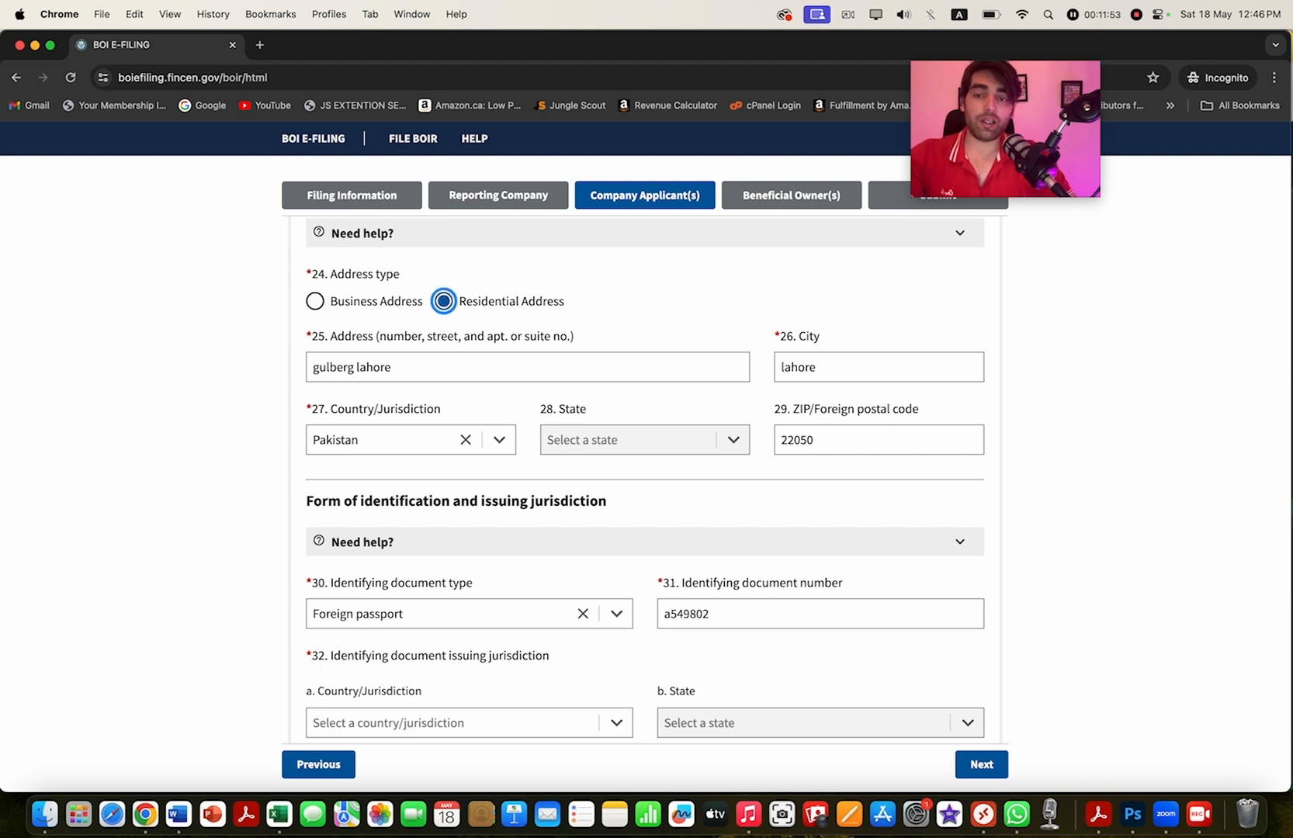
click(791, 195)
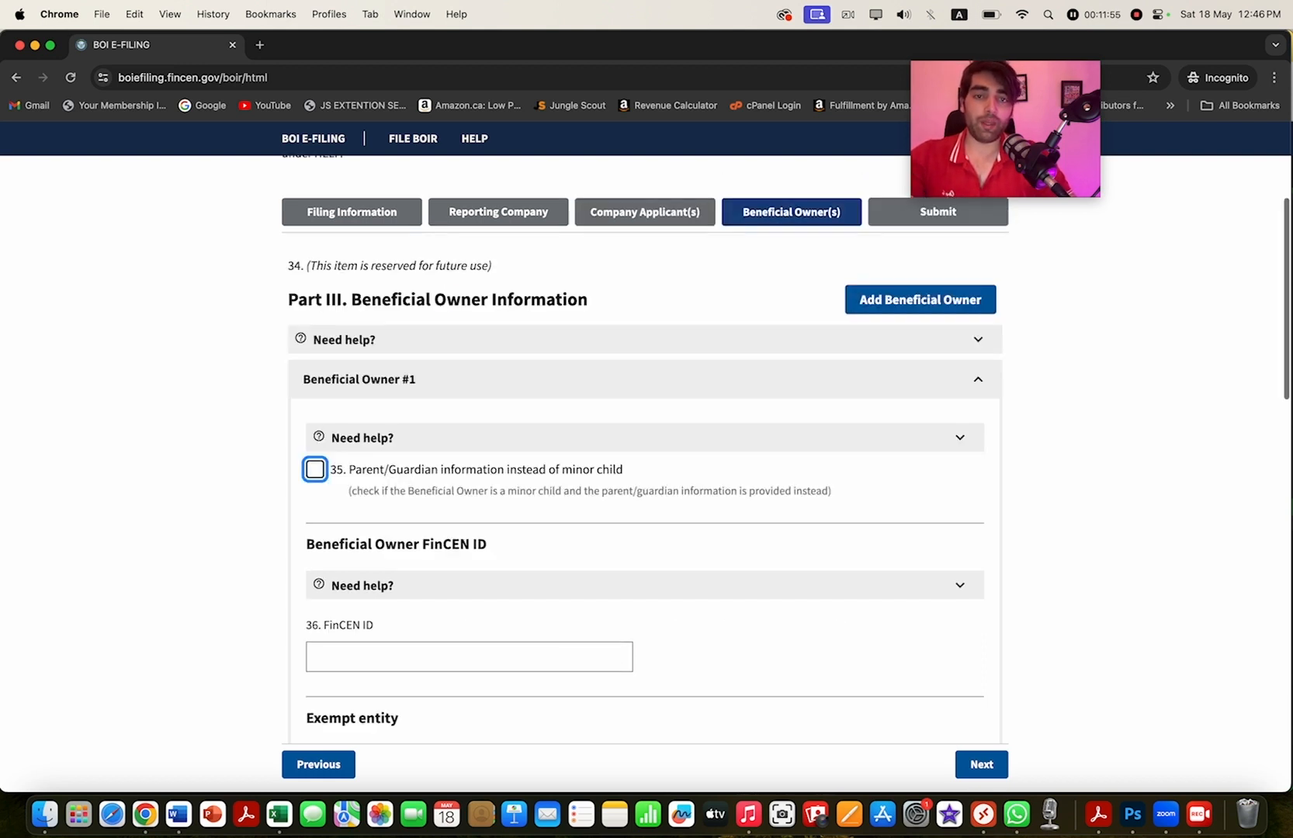
- Fill in the owner's residential street address and city
scroll(644, 465, down, 10)
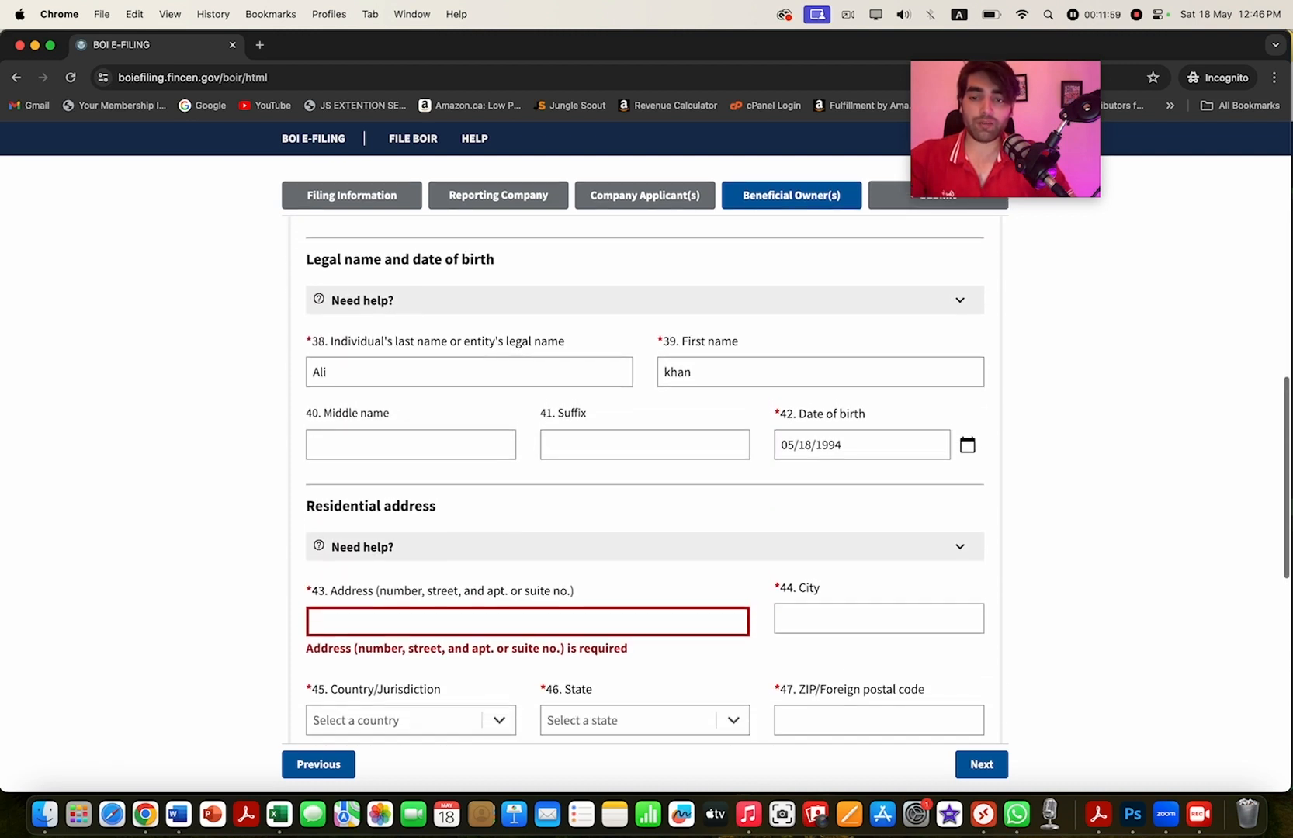
scroll(644, 466, down, 3)
scroll(644, 477, up, 1)
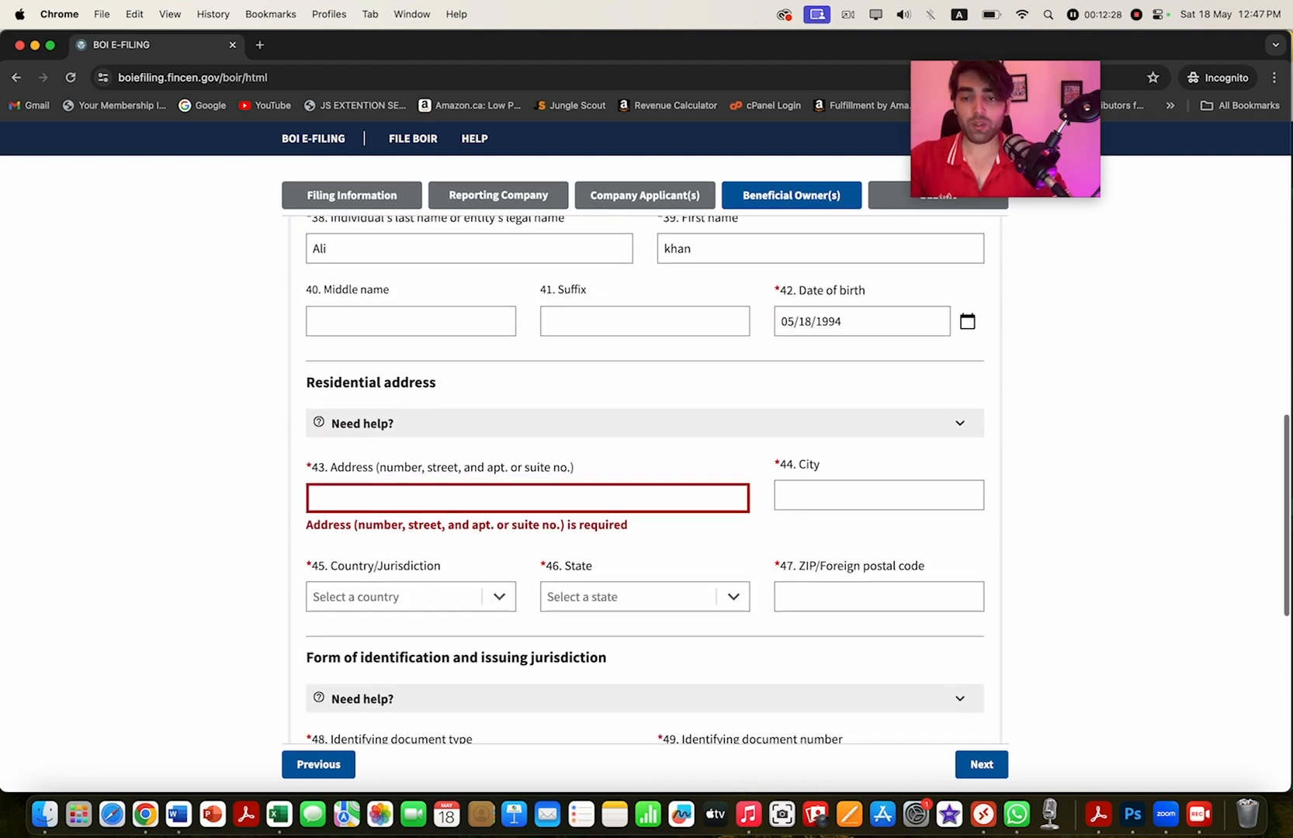
click(527, 498)
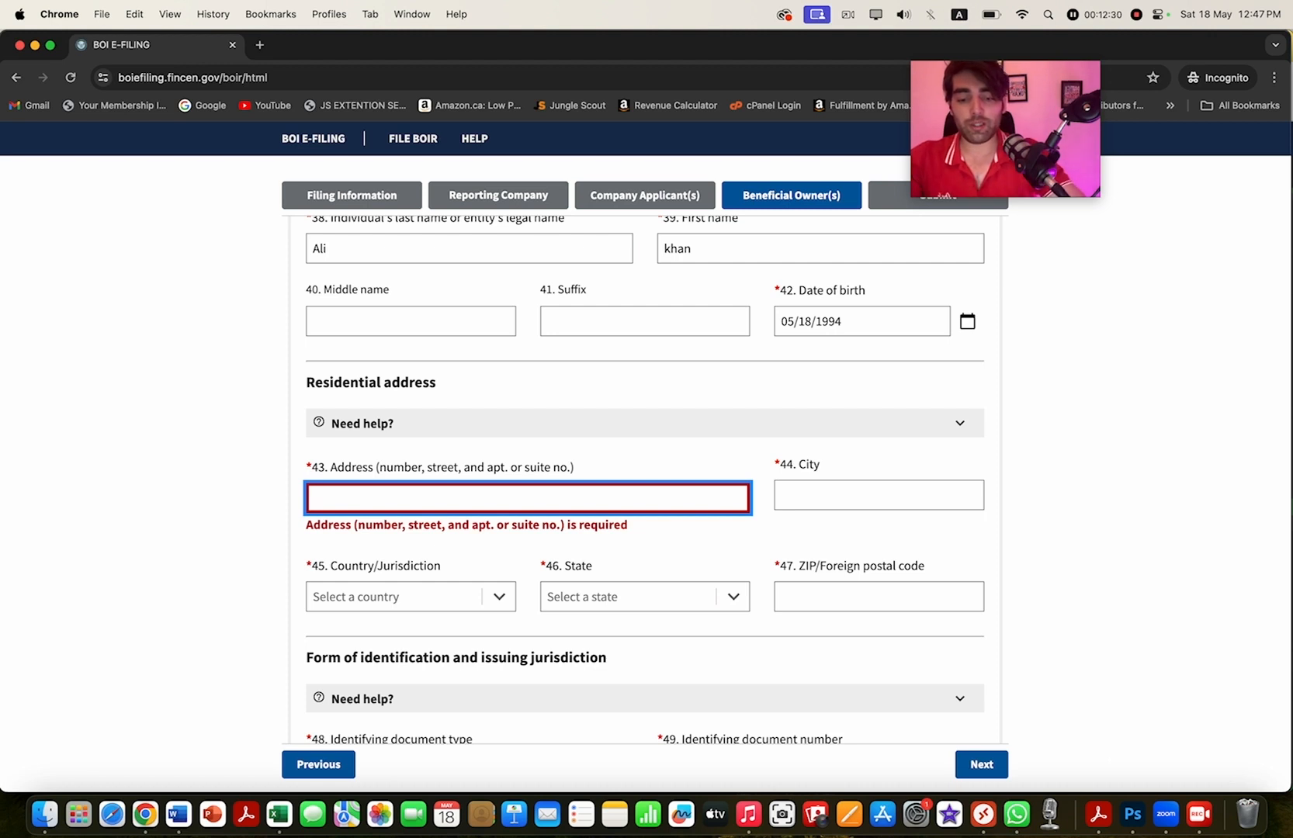
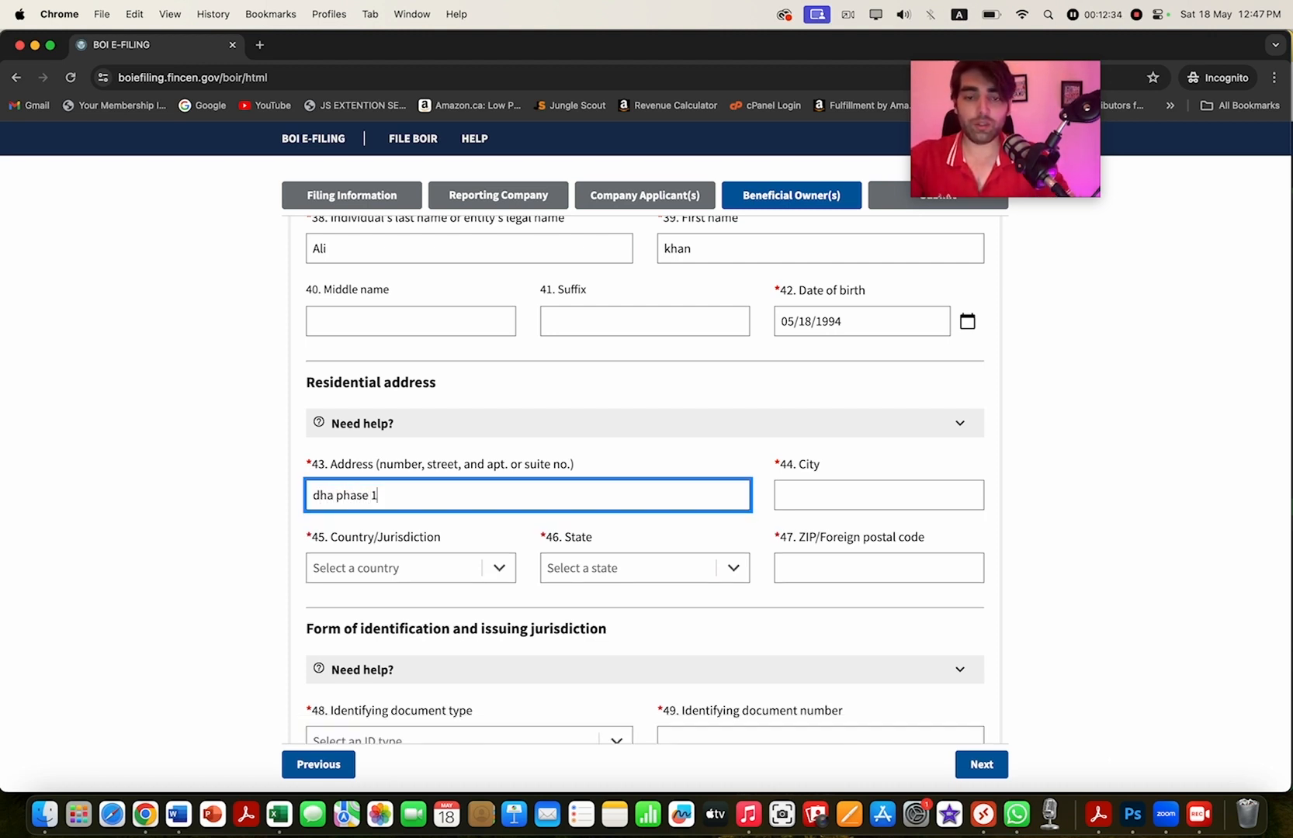
key(Tab)
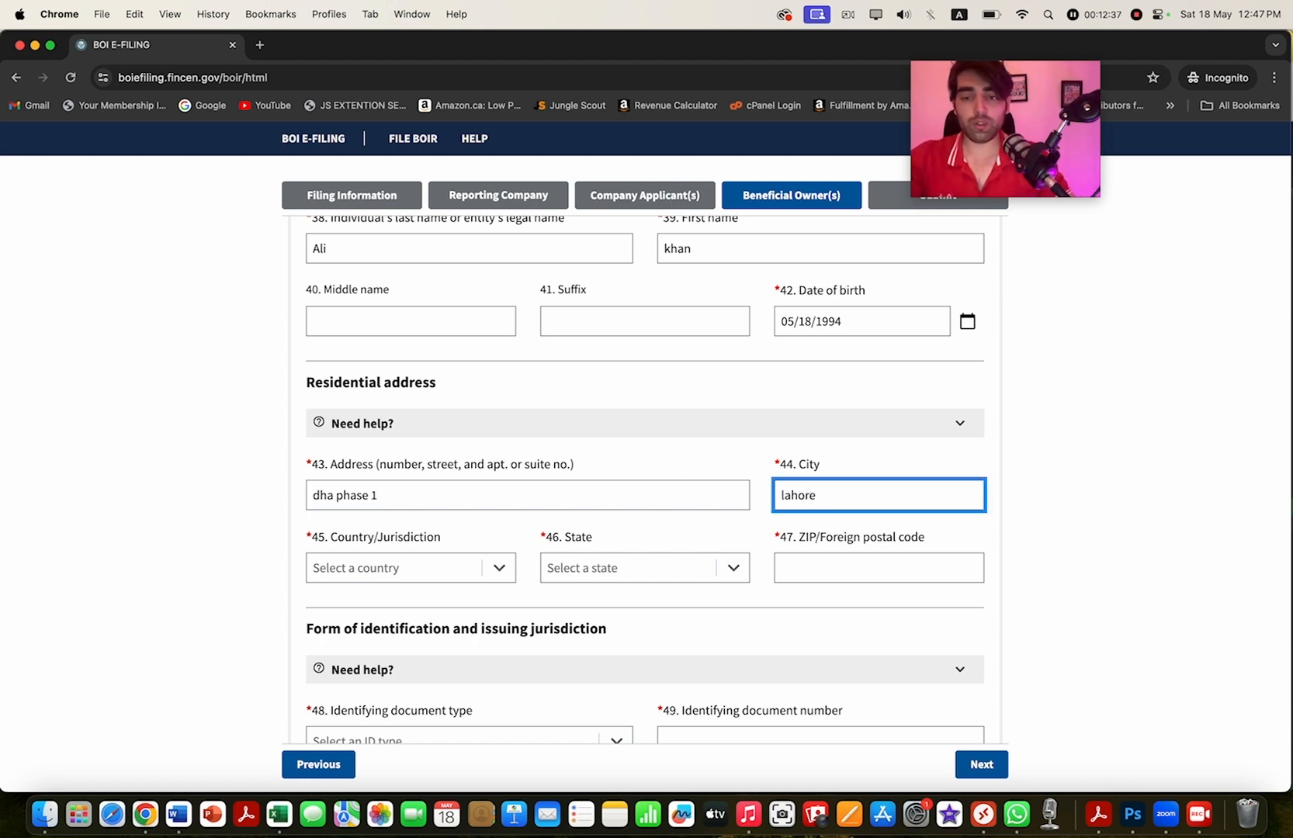
- Select Pakistan as the residential country in field 45
key(Tab)
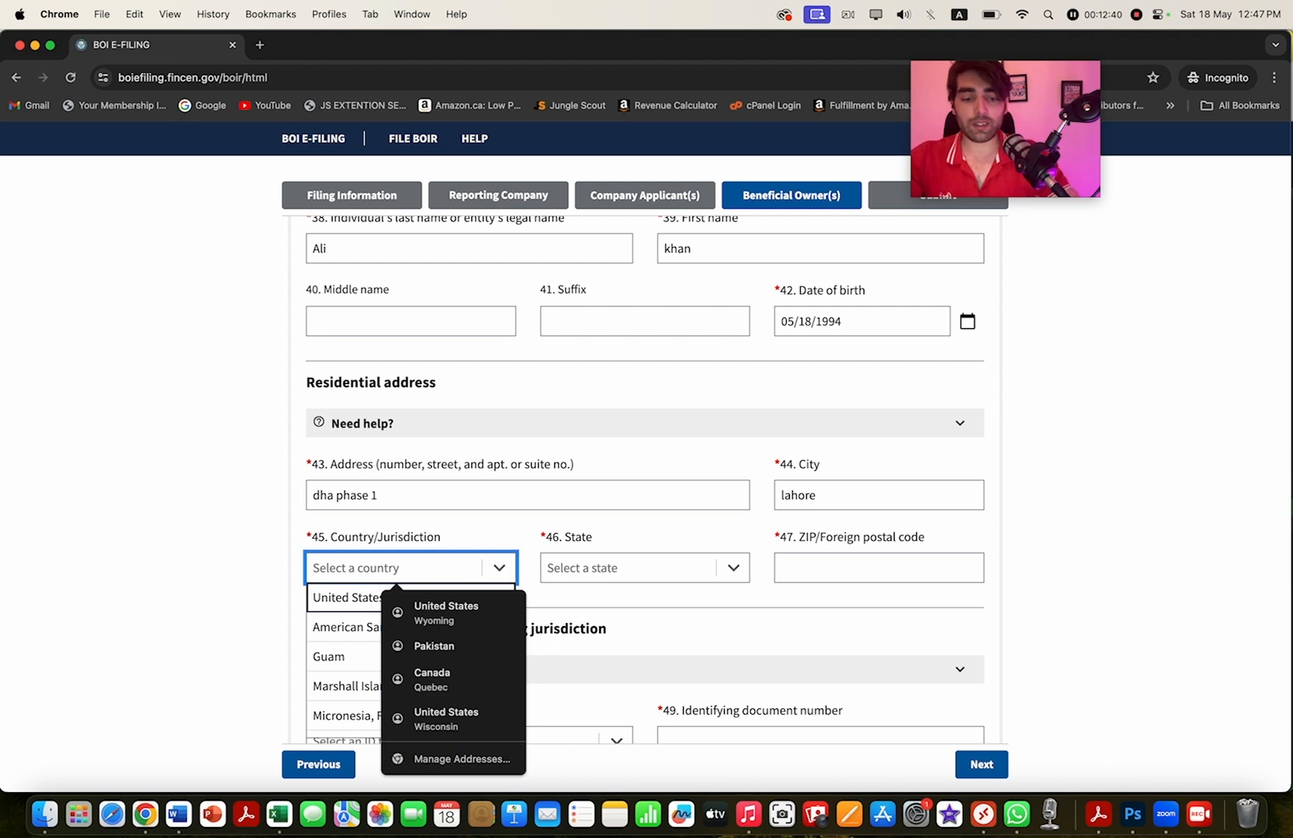
text(pa)
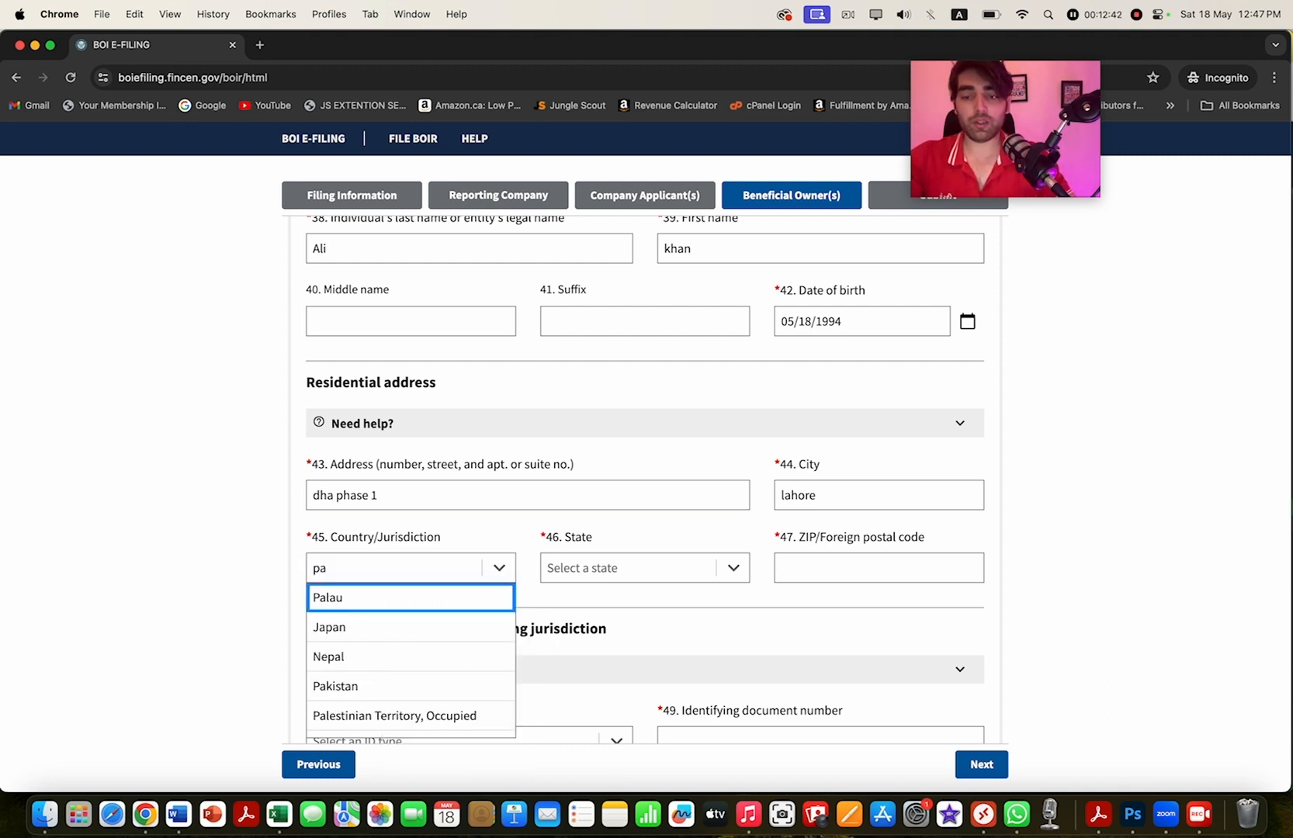
key(Up)
key(Down)
key(Up)
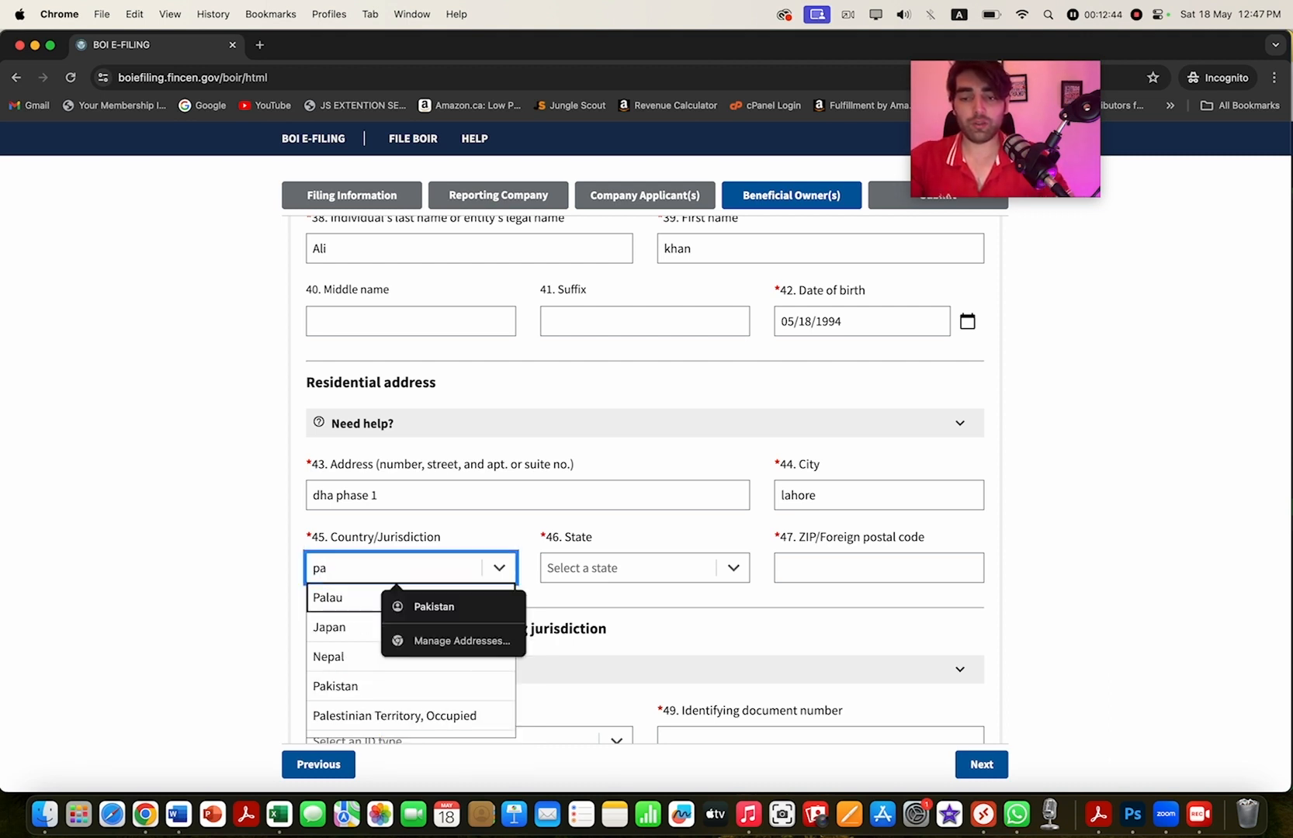
key(Down)
key(Return)
key(Tab)
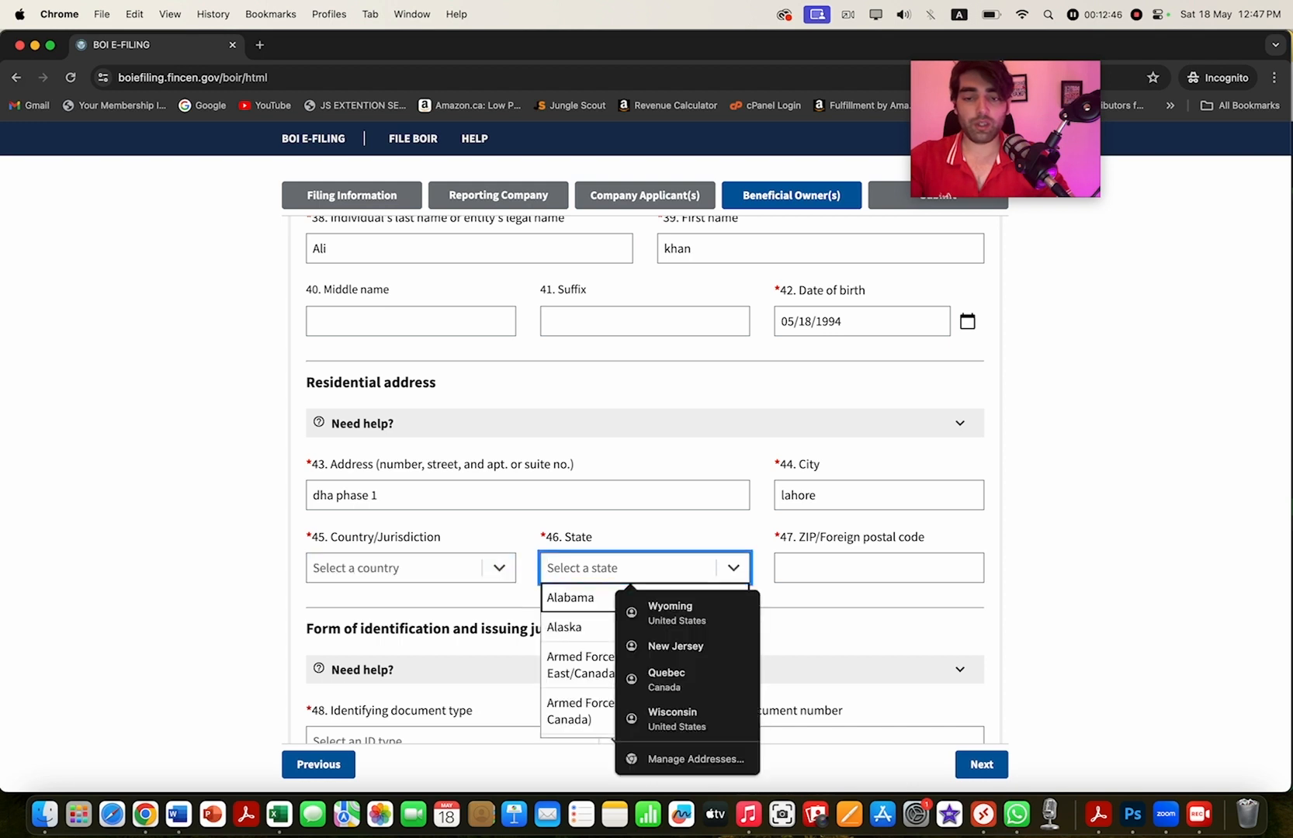
key(shift+Tab)
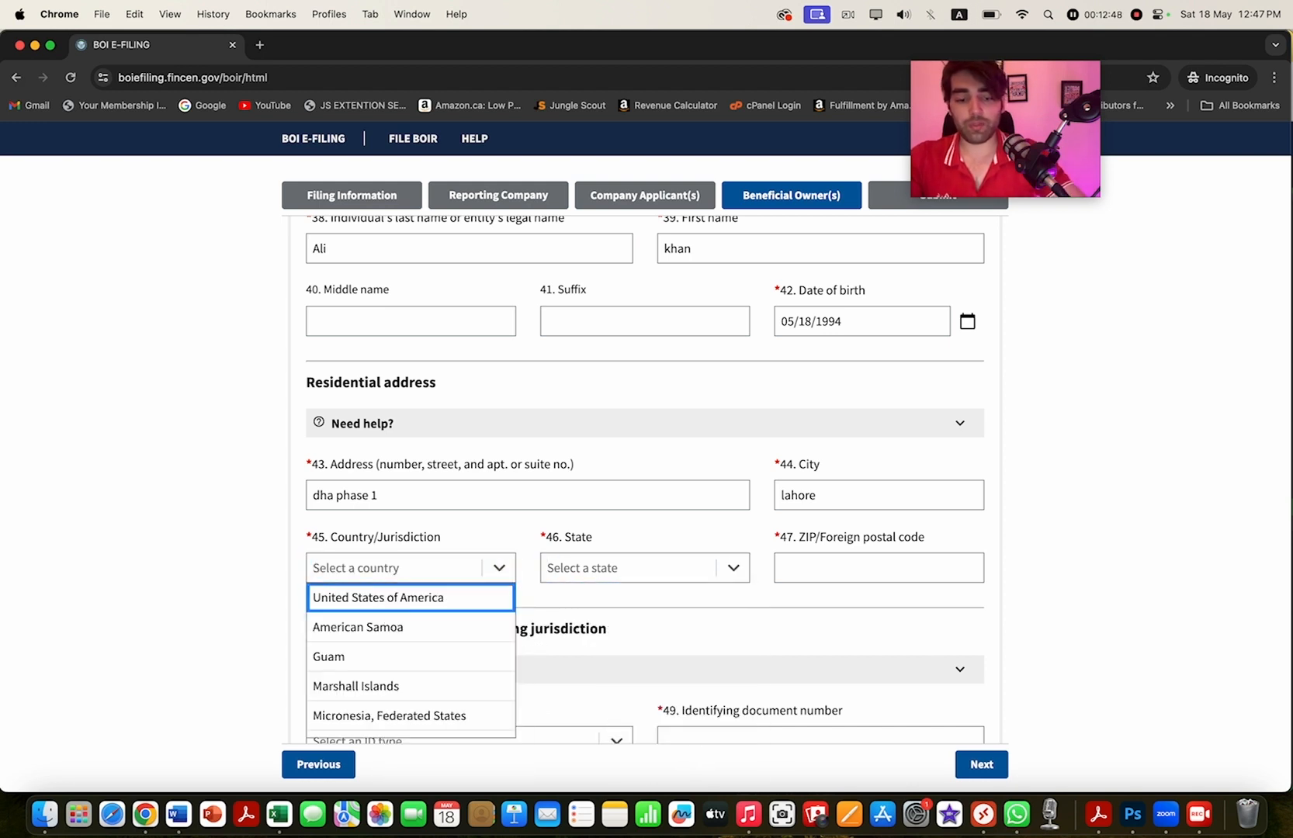
key(Up)
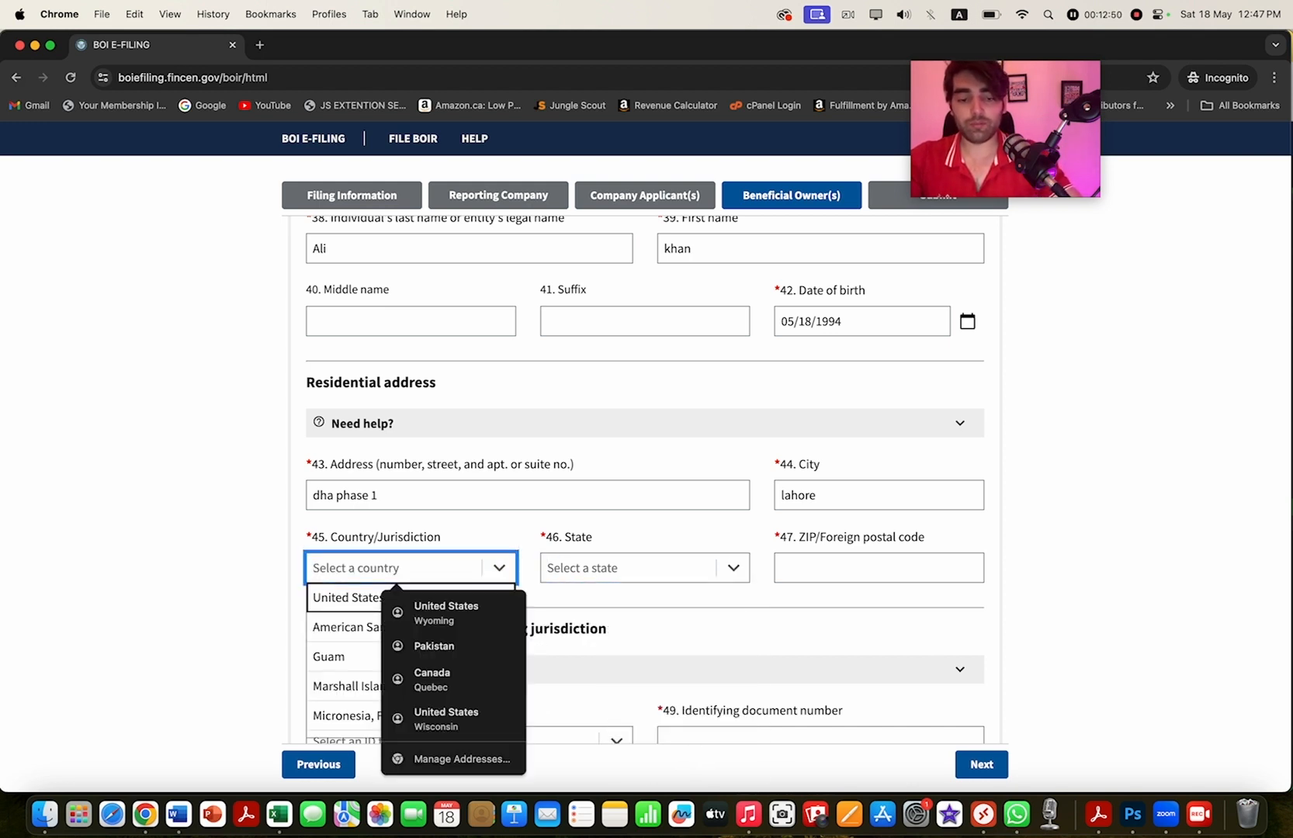
text(pak)
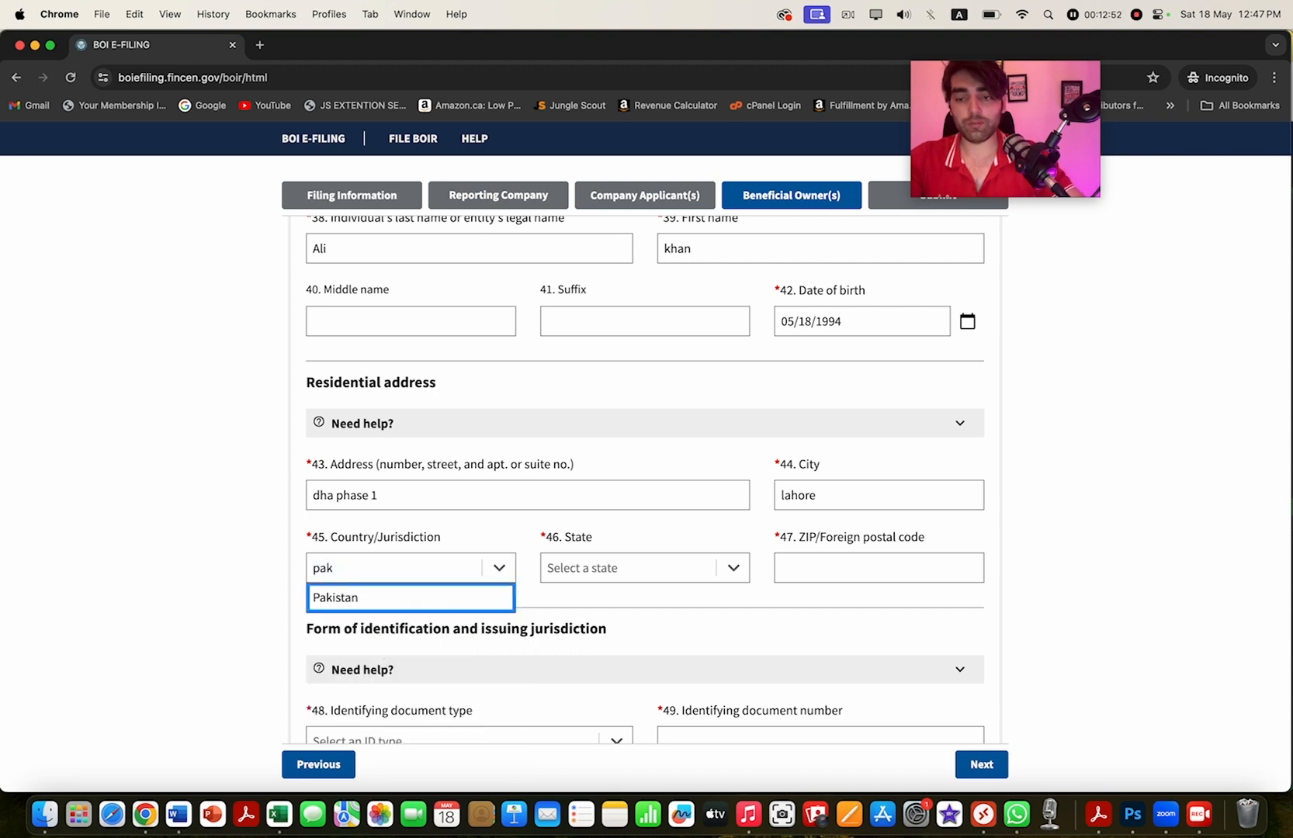
key(Return)
- Enter the residential postal code in field 47
key(Tab)
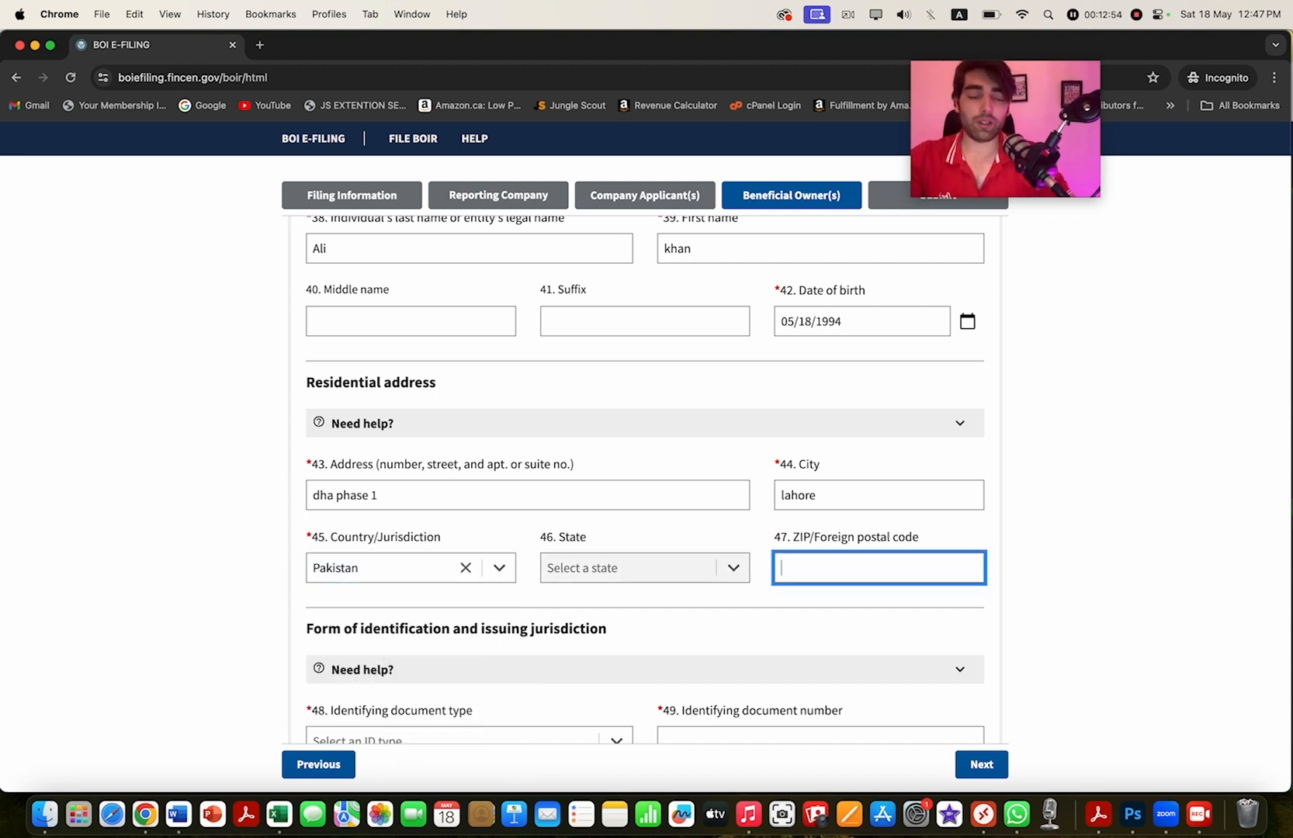
text(220)
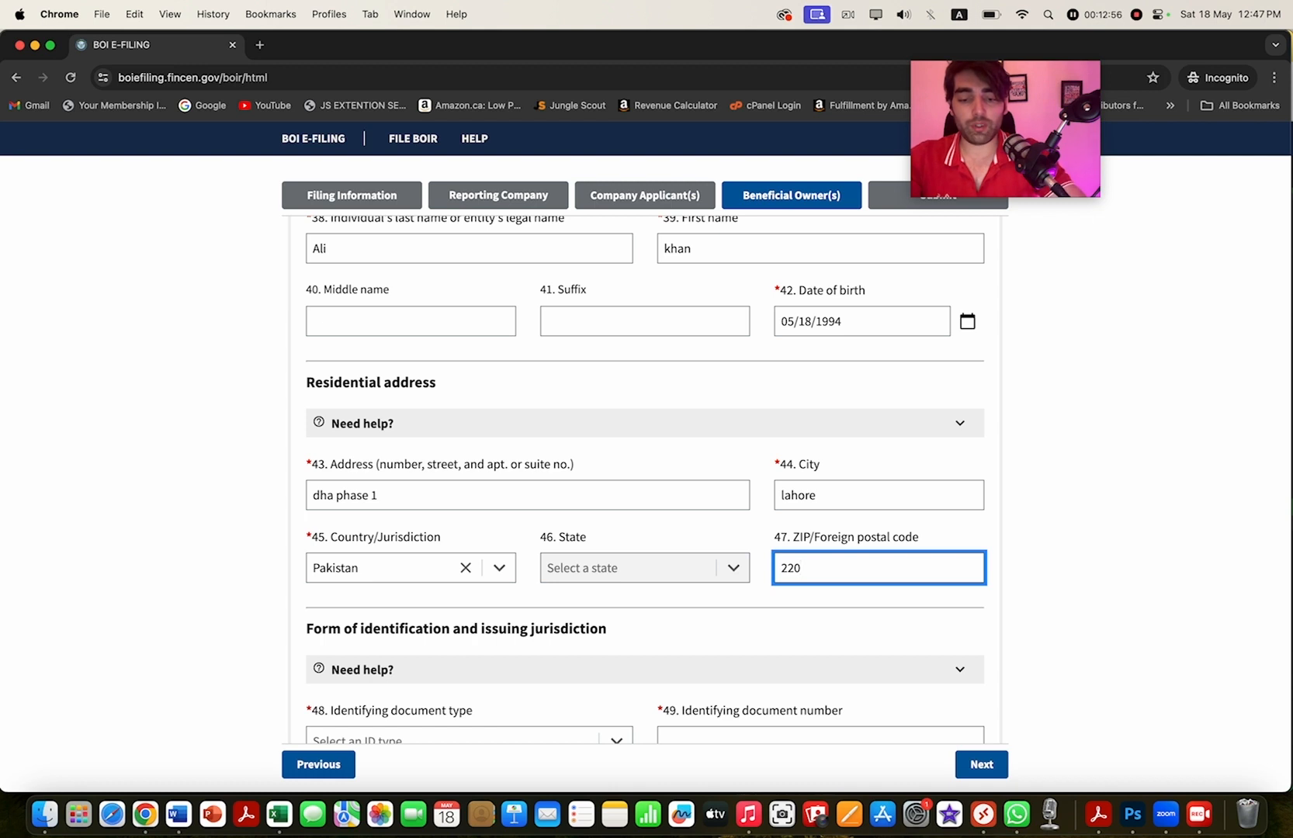
text(54)
scroll(643, 466, down, 3)
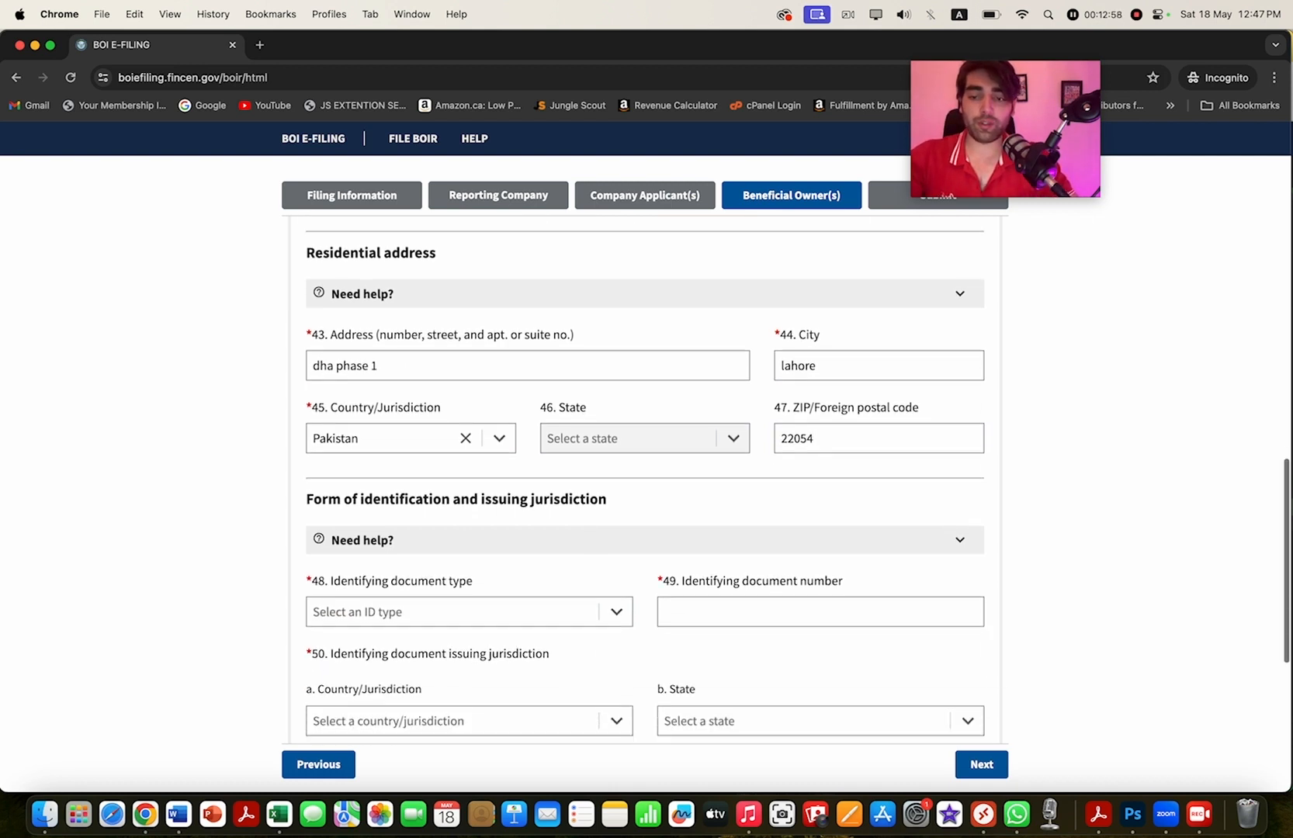
- Choose Foreign passport as the identifying document type and enter the passport number
scroll(644, 481, down, 3)
click(469, 477)
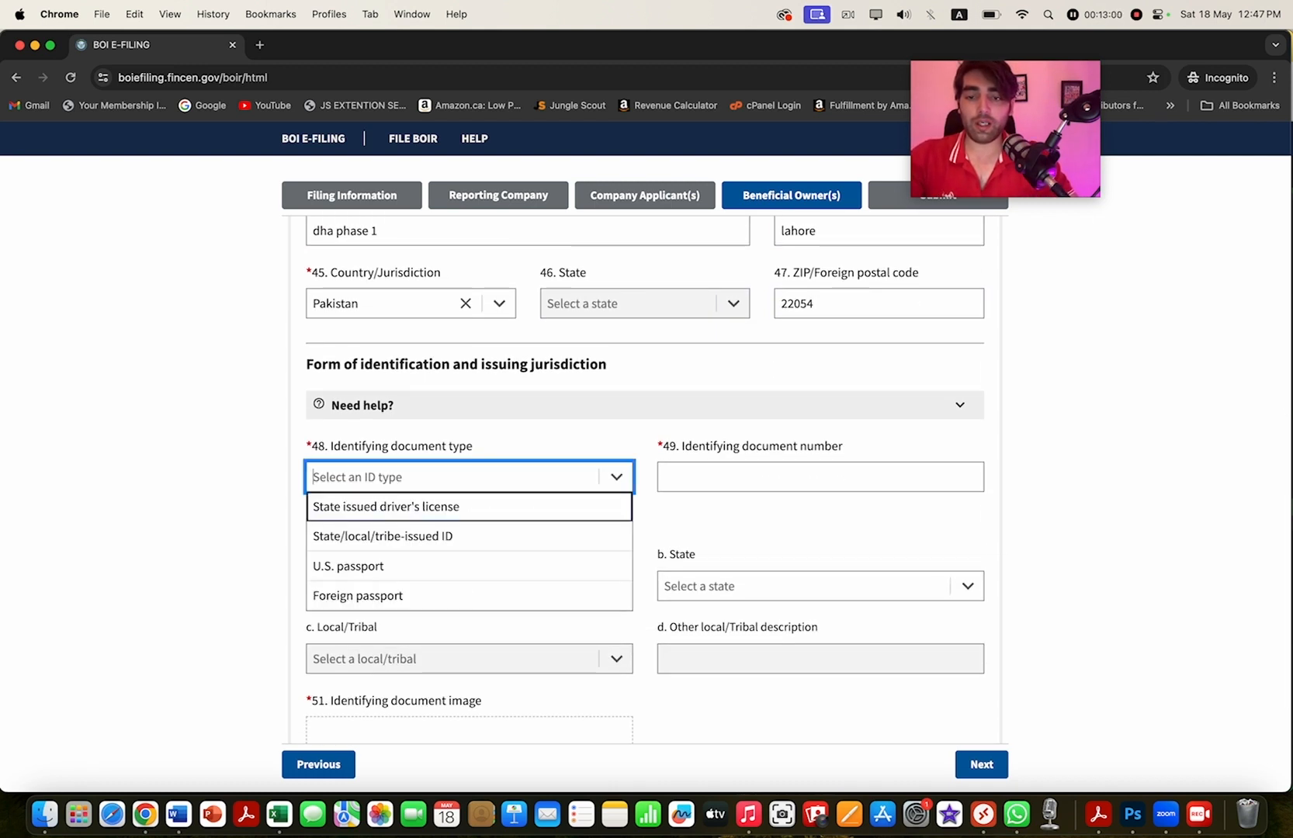
key(Down)
key(Down)
key(Down)
key(Return)
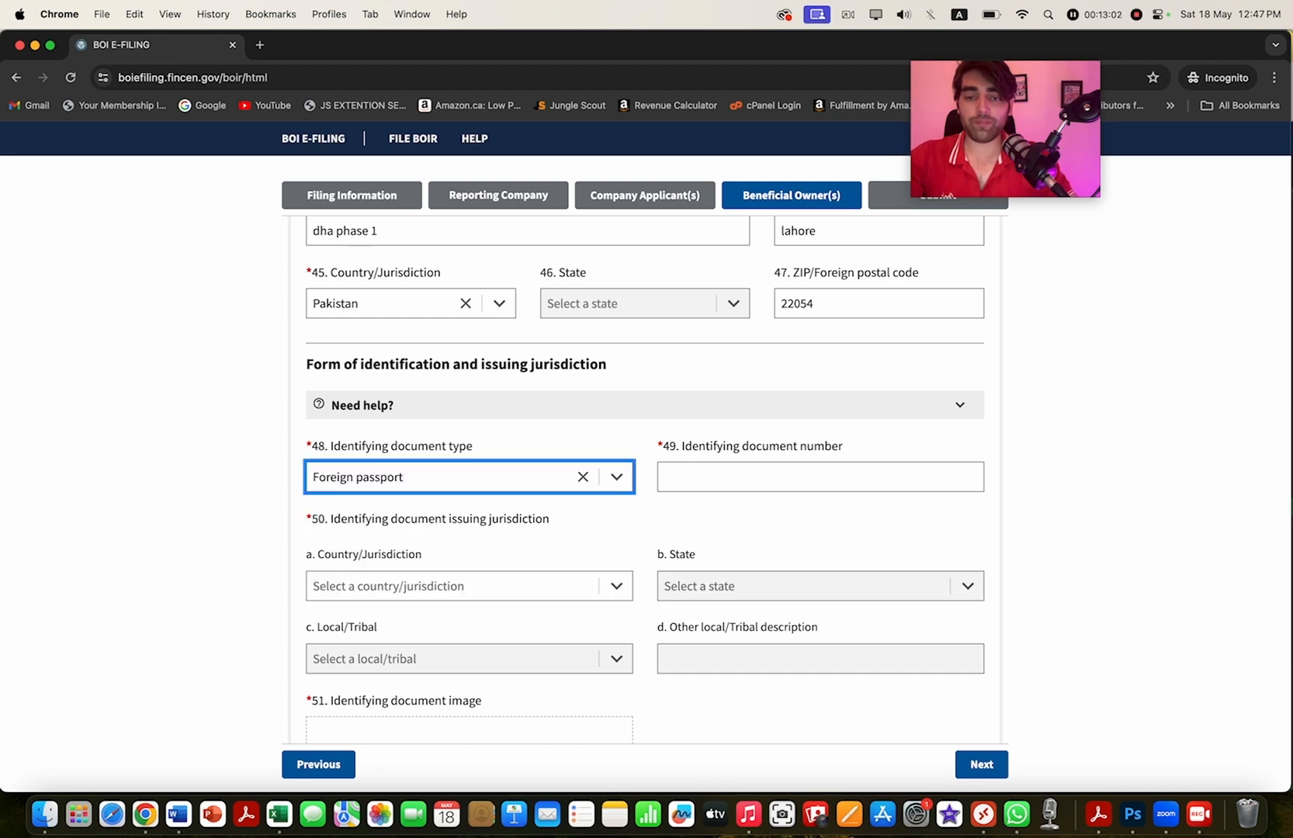
click(583, 477)
click(616, 477)
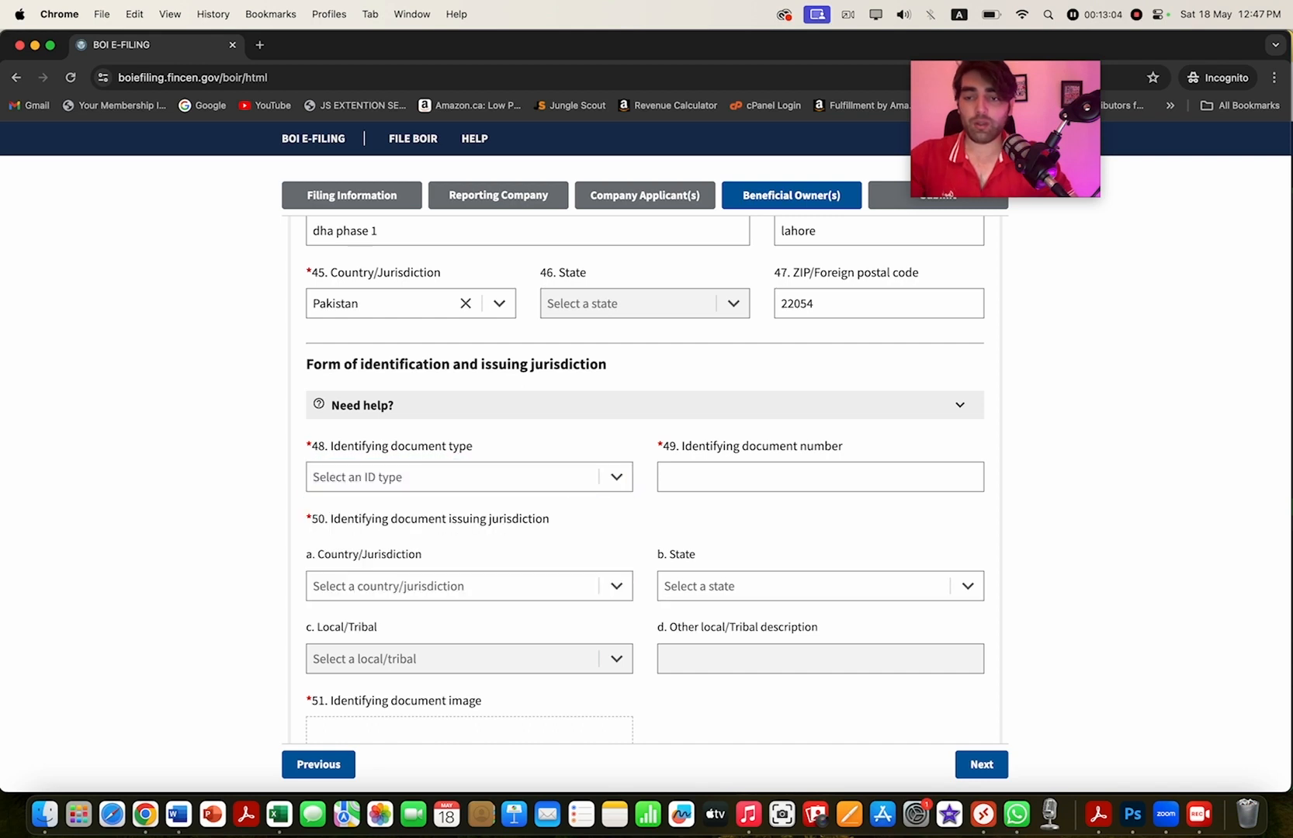
click(468, 477)
key(Down)
key(Down)
key(Down)
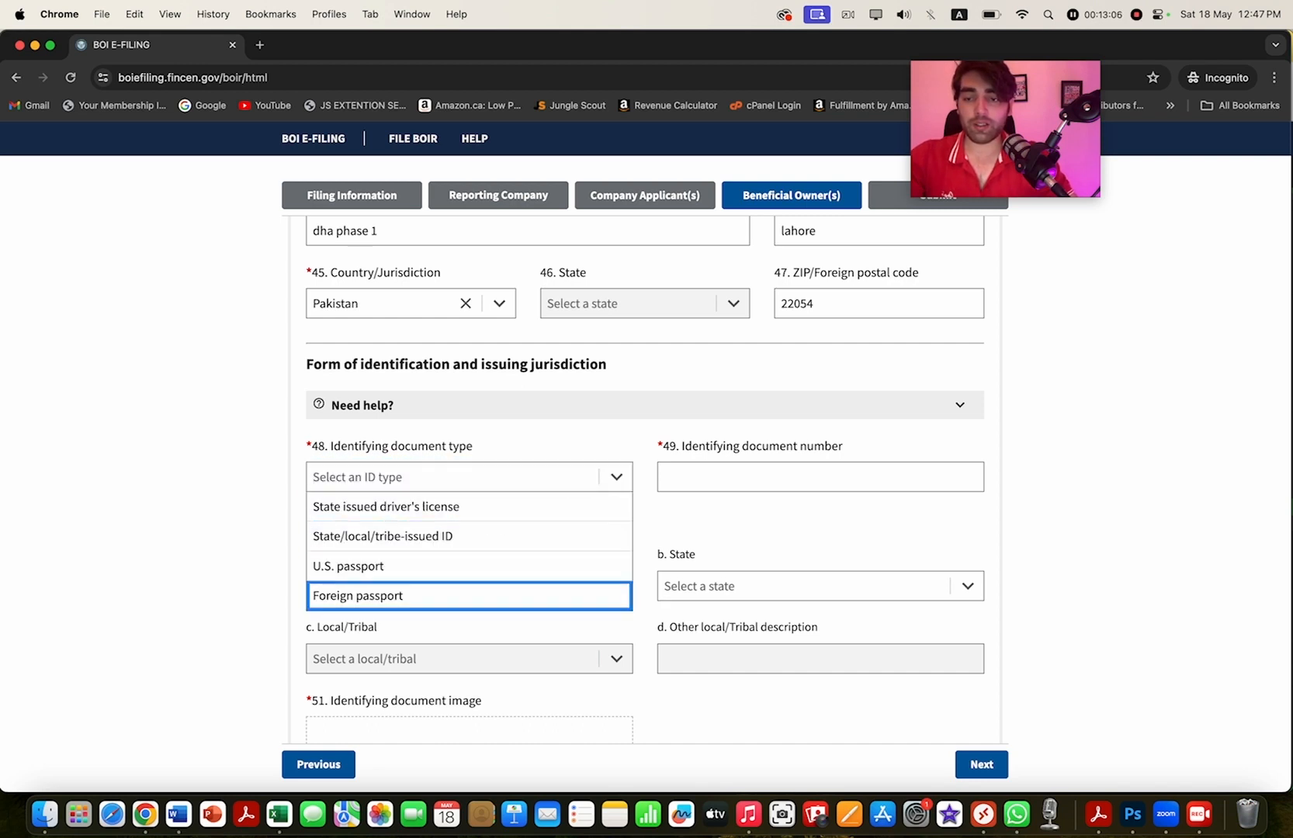
key(Return)
key(Tab)
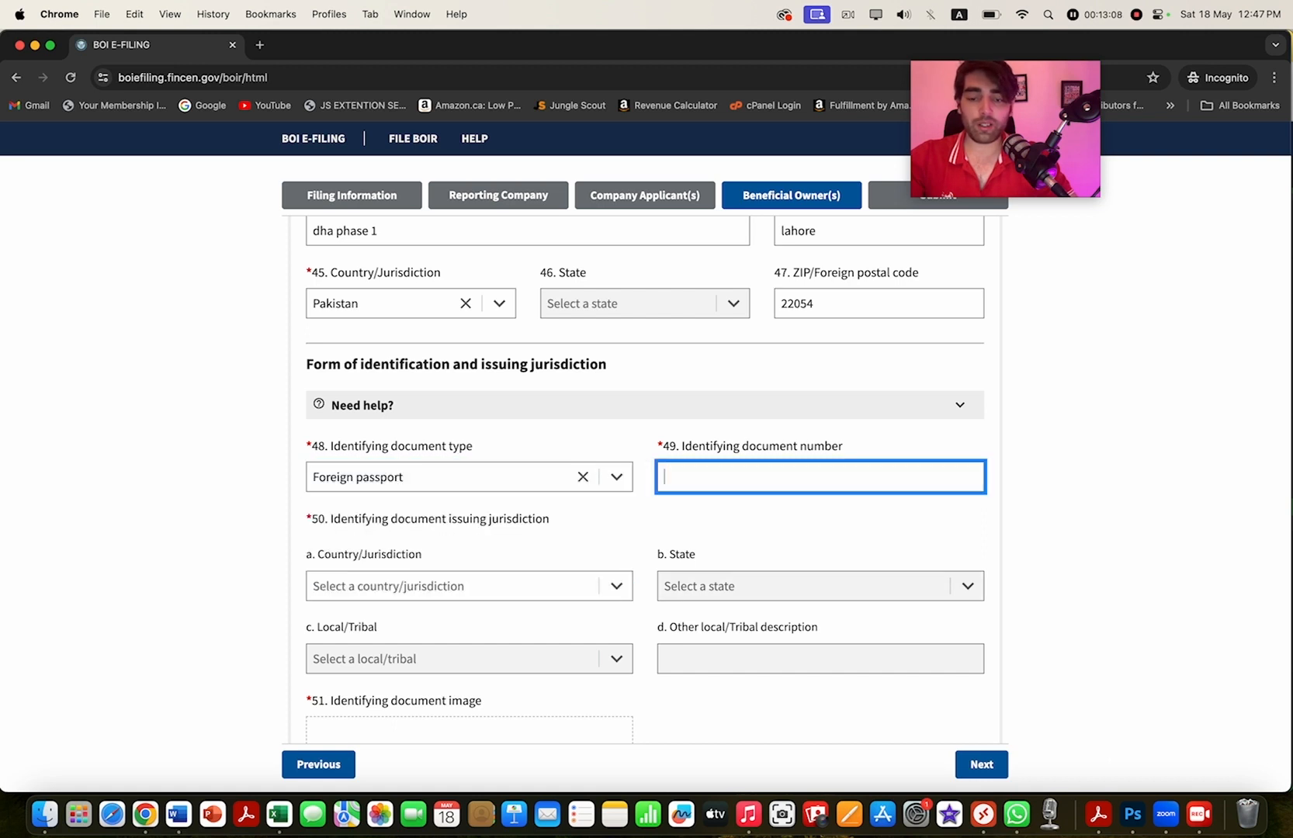
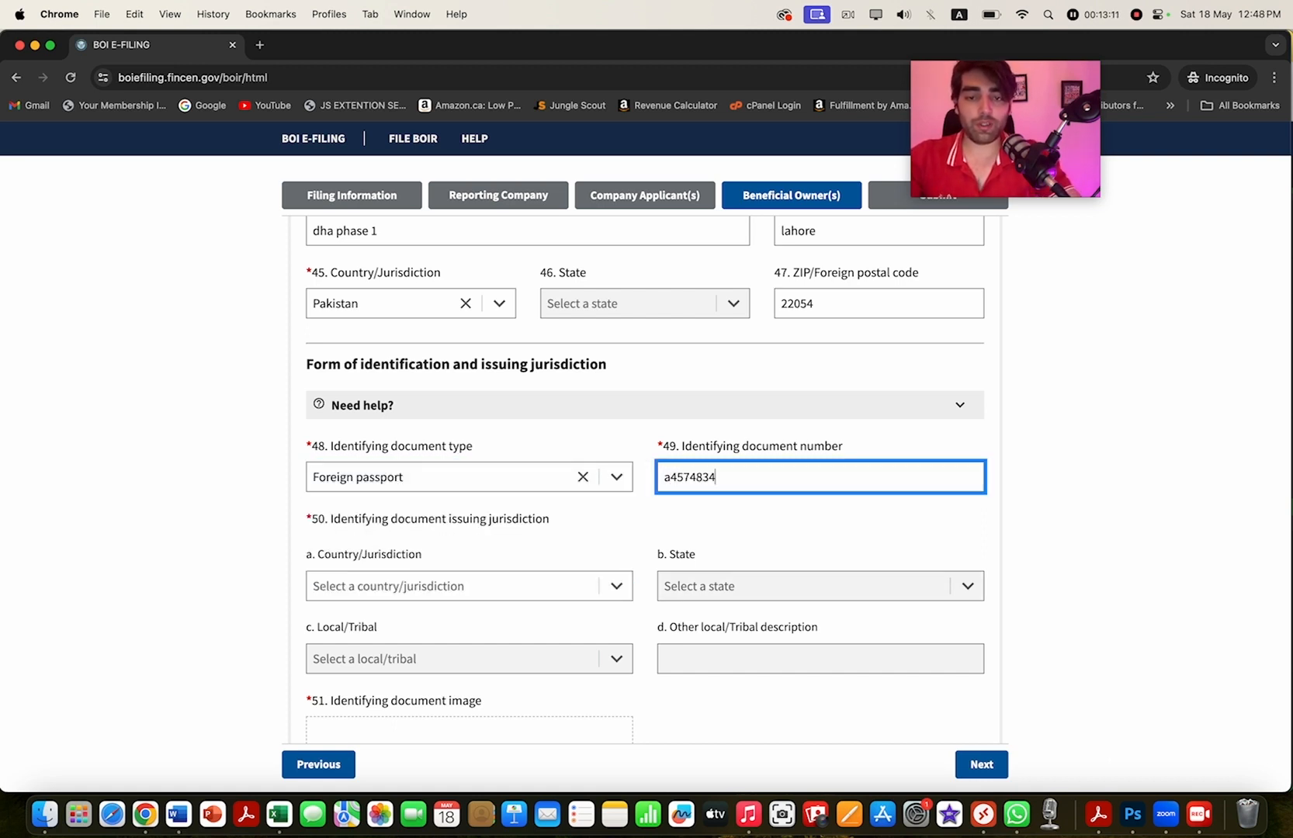
key(Tab)
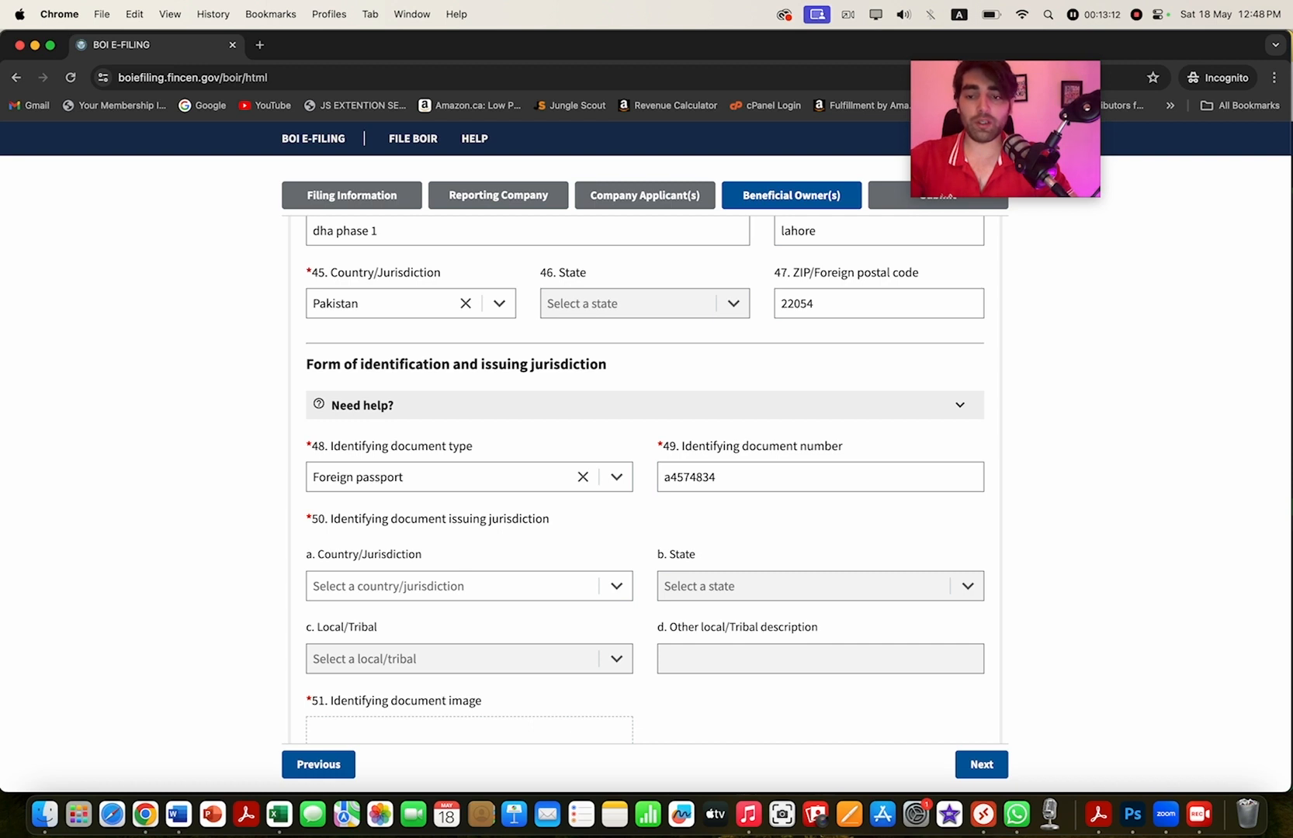
- Set the passport's issuing Country/Jurisdiction in field 50a to Pakistan
scroll(470, 481, down, 2)
click(453, 477)
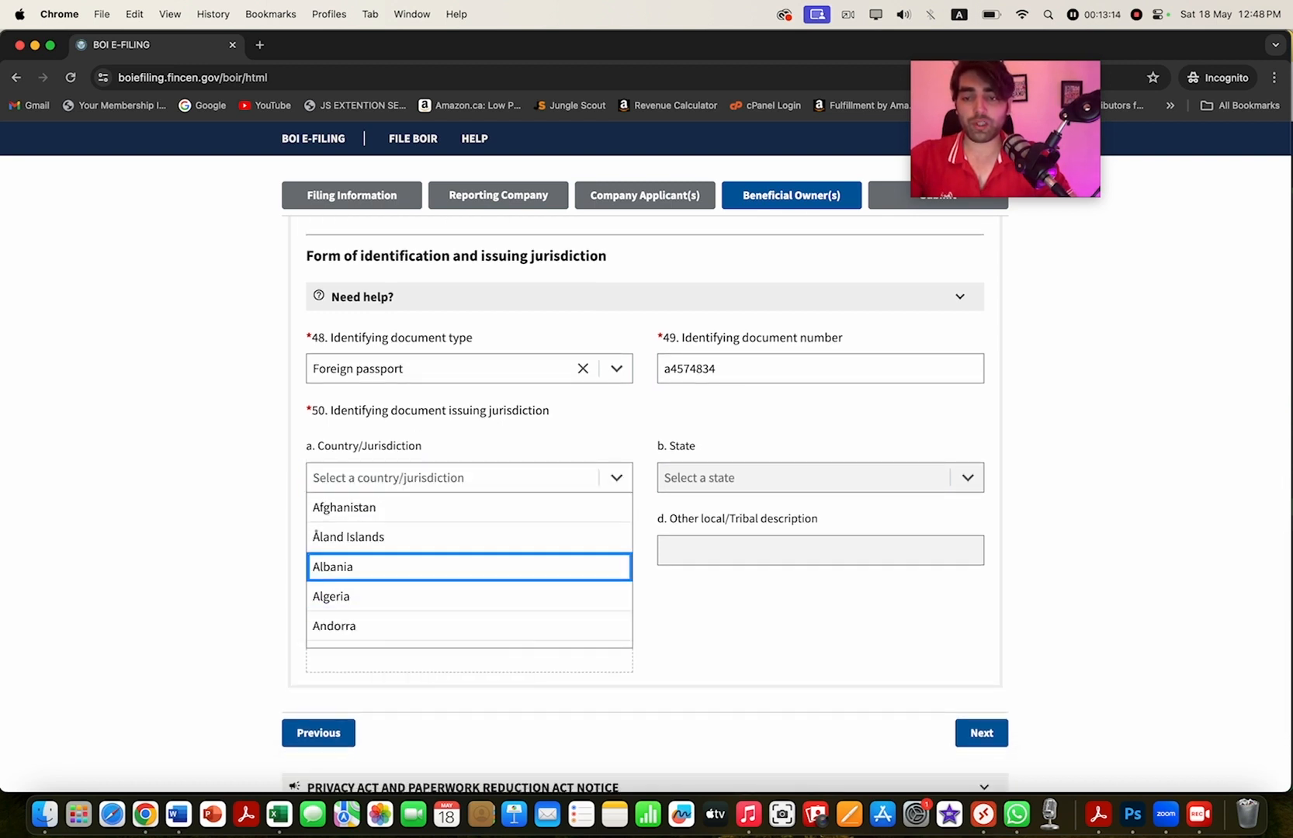
text(pak)
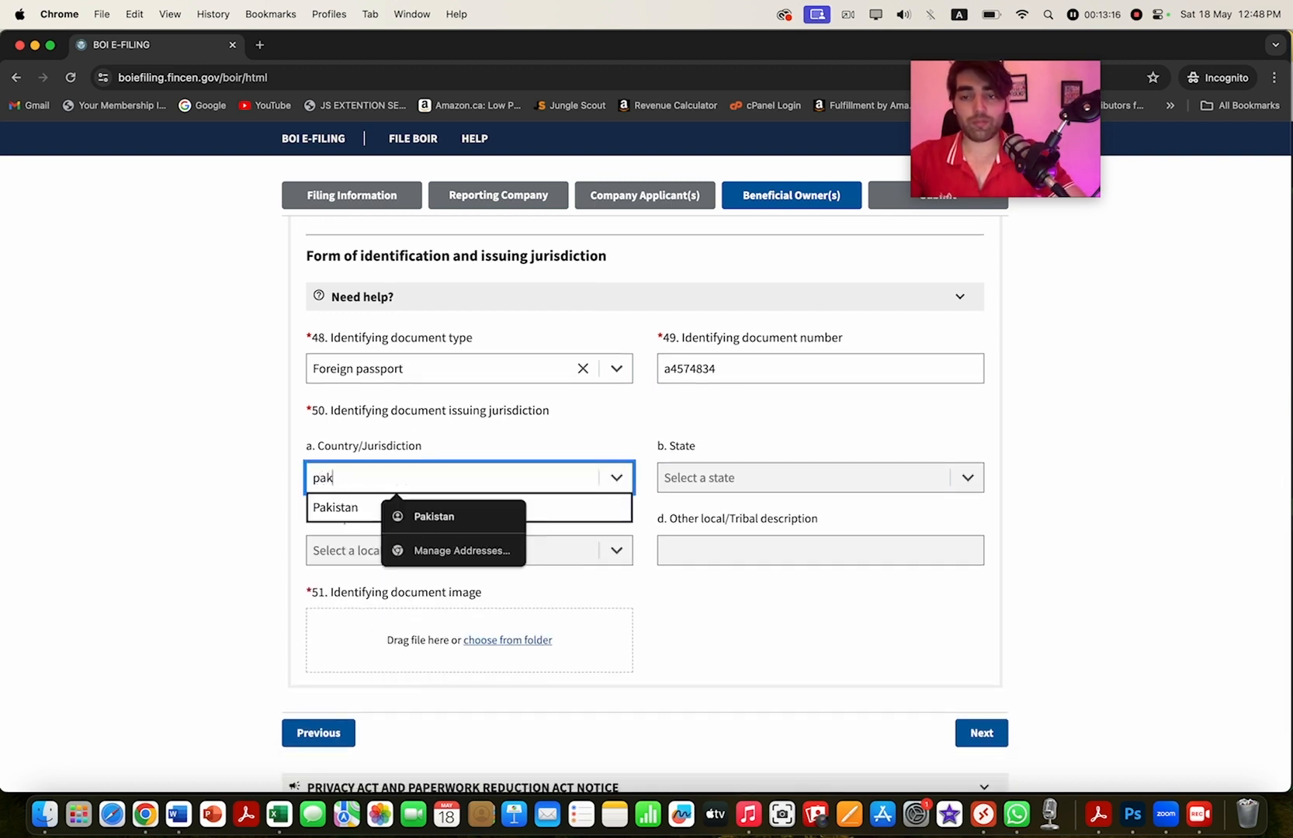
key(Escape)
key(Return)
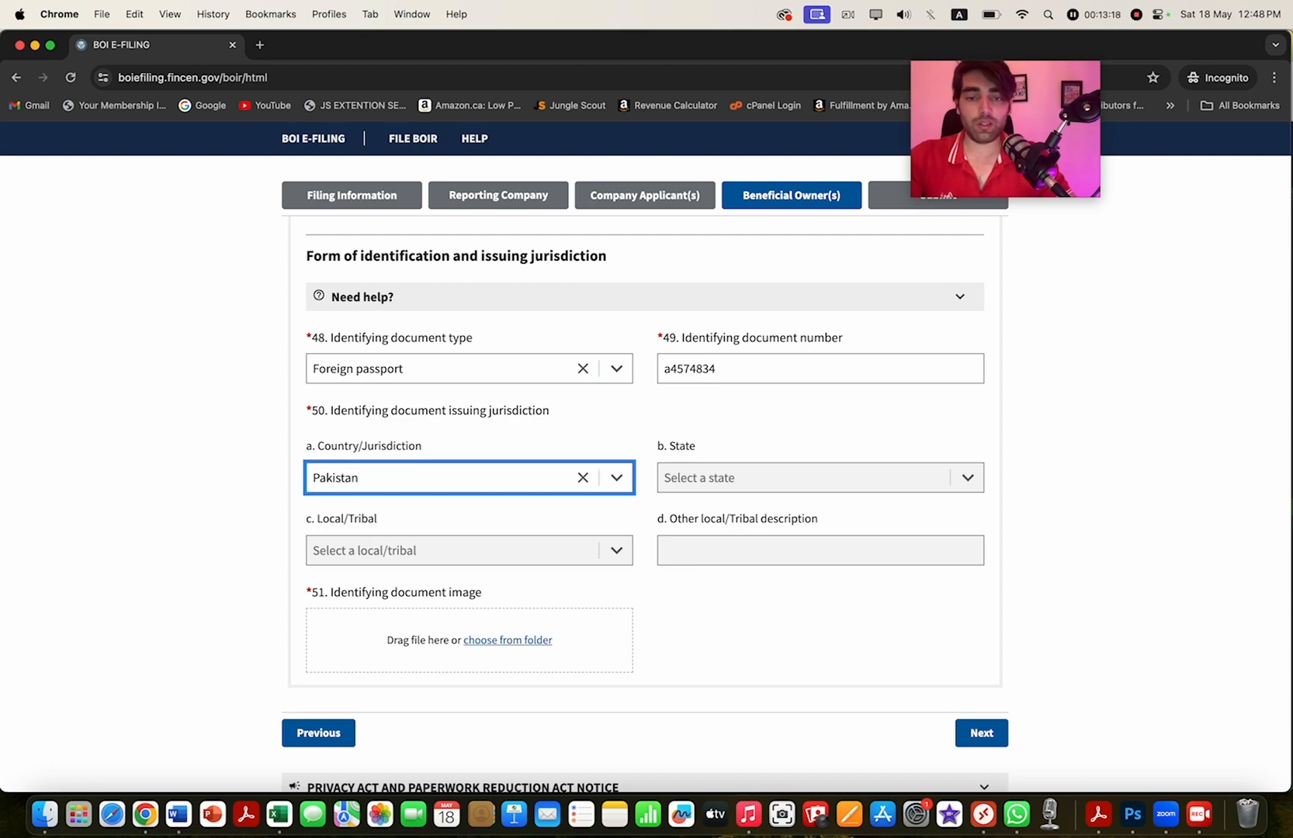
- Attach FilingInfo.pdf from the Desktop as the identifying document image and proceed to Submit
click(507, 639)
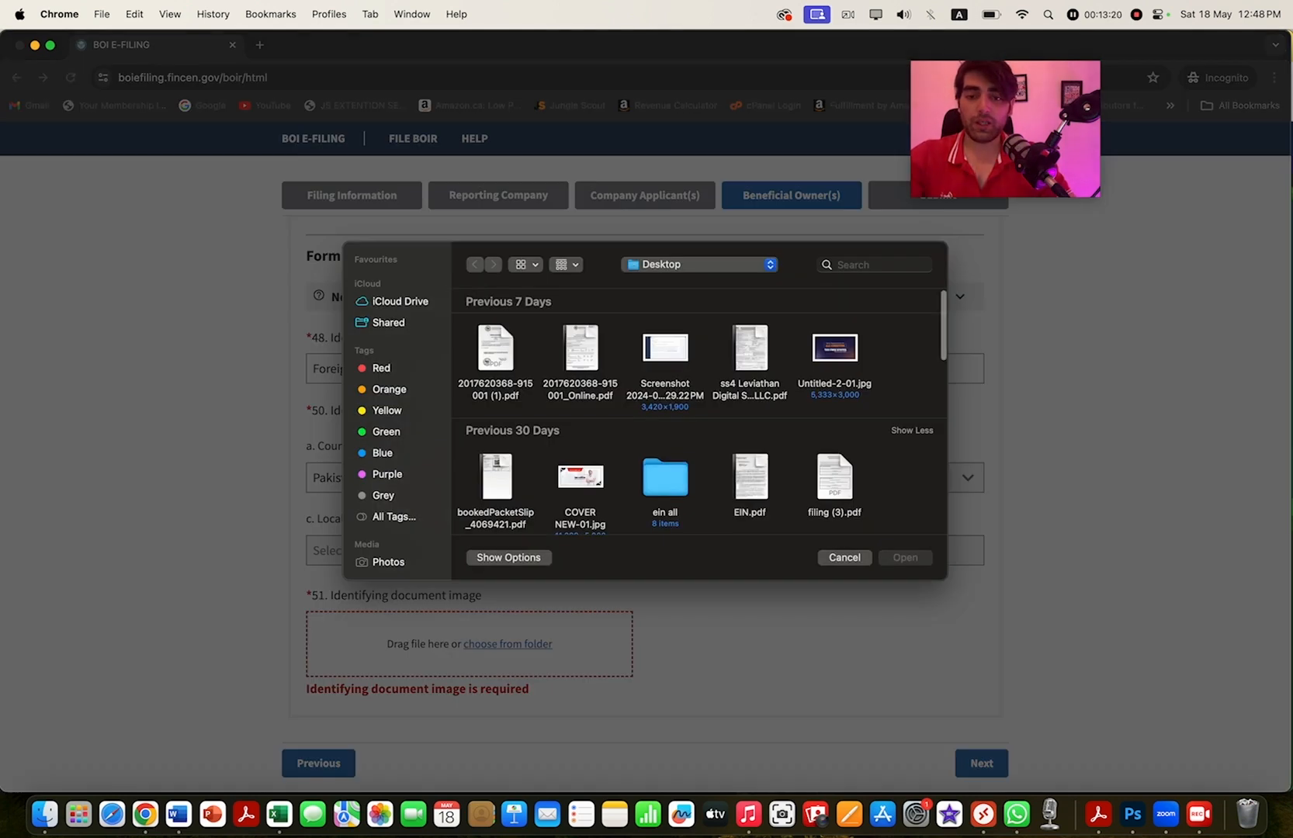
click(487, 353)
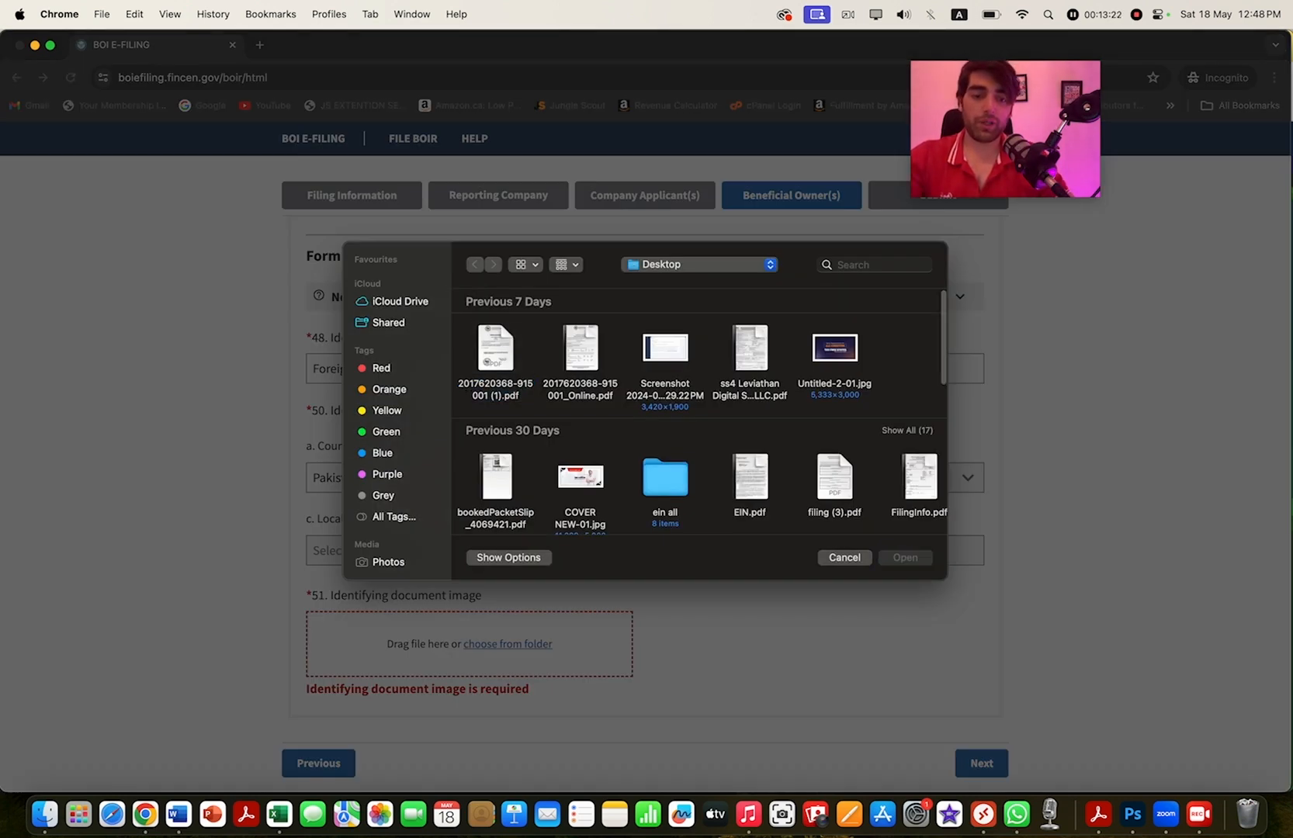
click(919, 481)
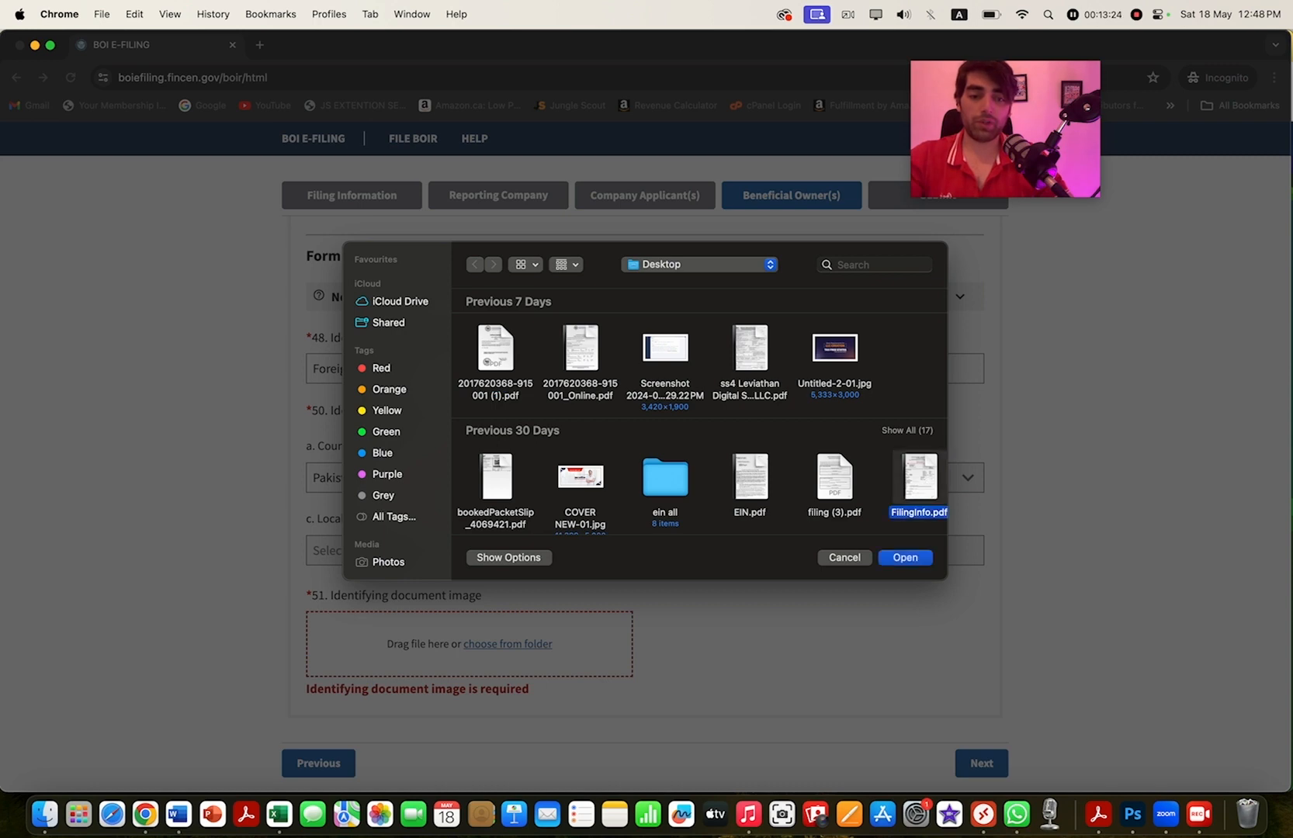
click(905, 557)
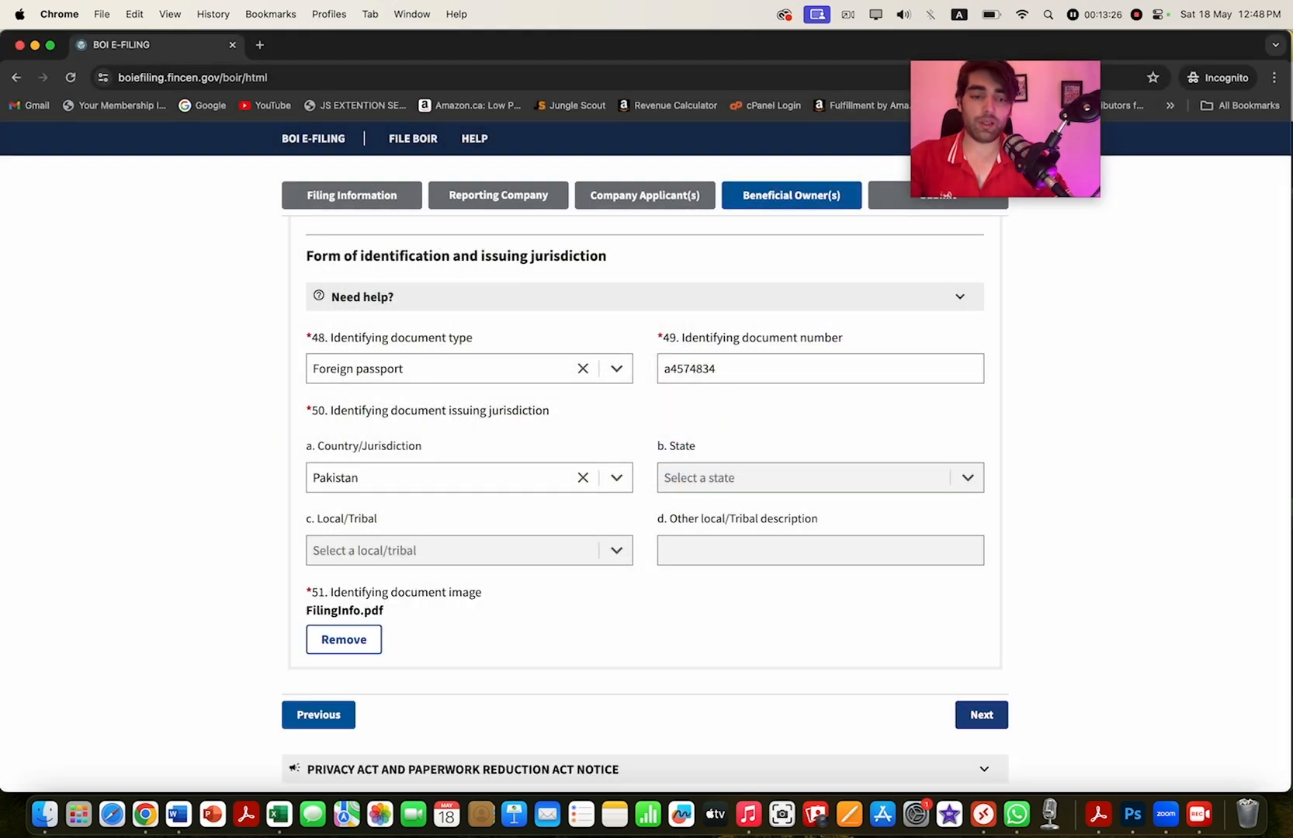
click(981, 715)
- Tick the 'I agree' certification box, close the 'Before you certify' list, and review the flagged fields
scroll(982, 714, up, 1)
scroll(647, 465, up, 1)
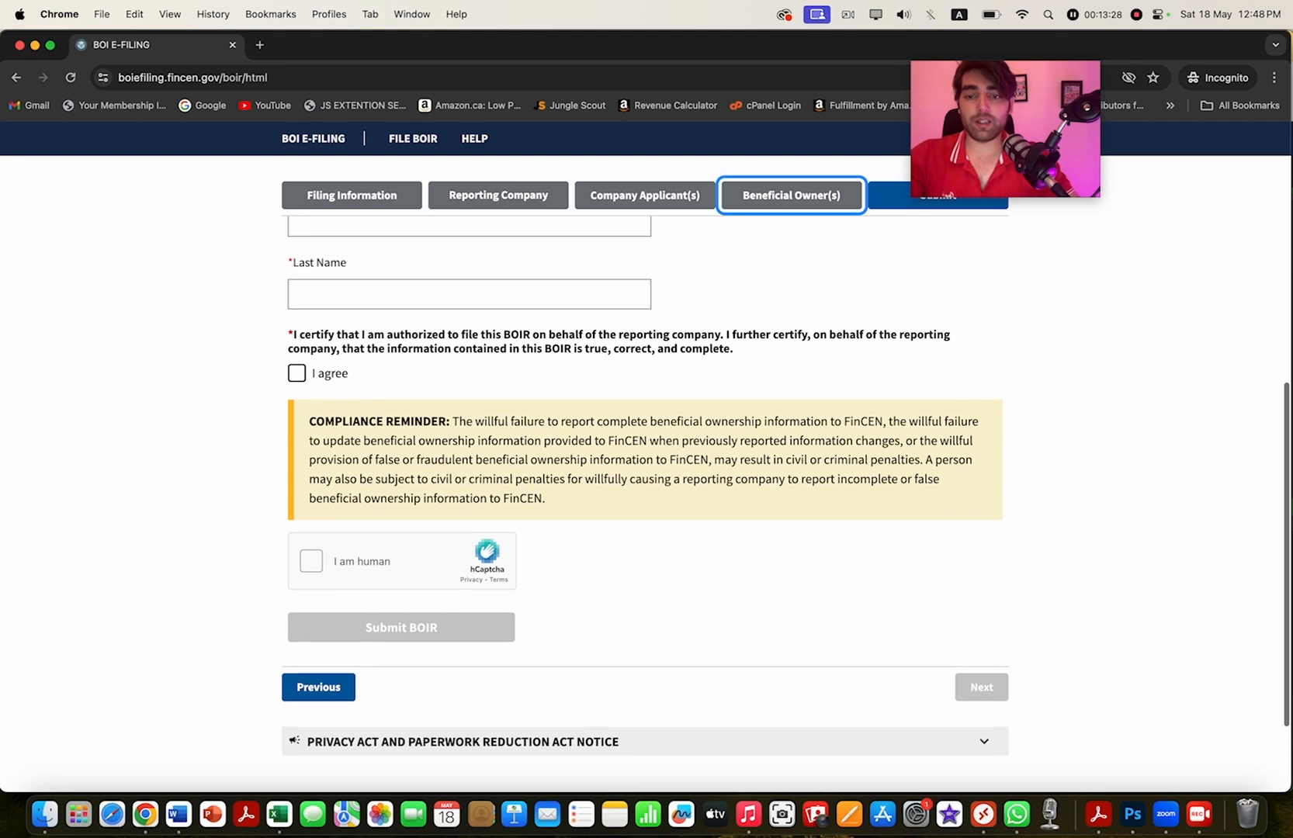
click(296, 376)
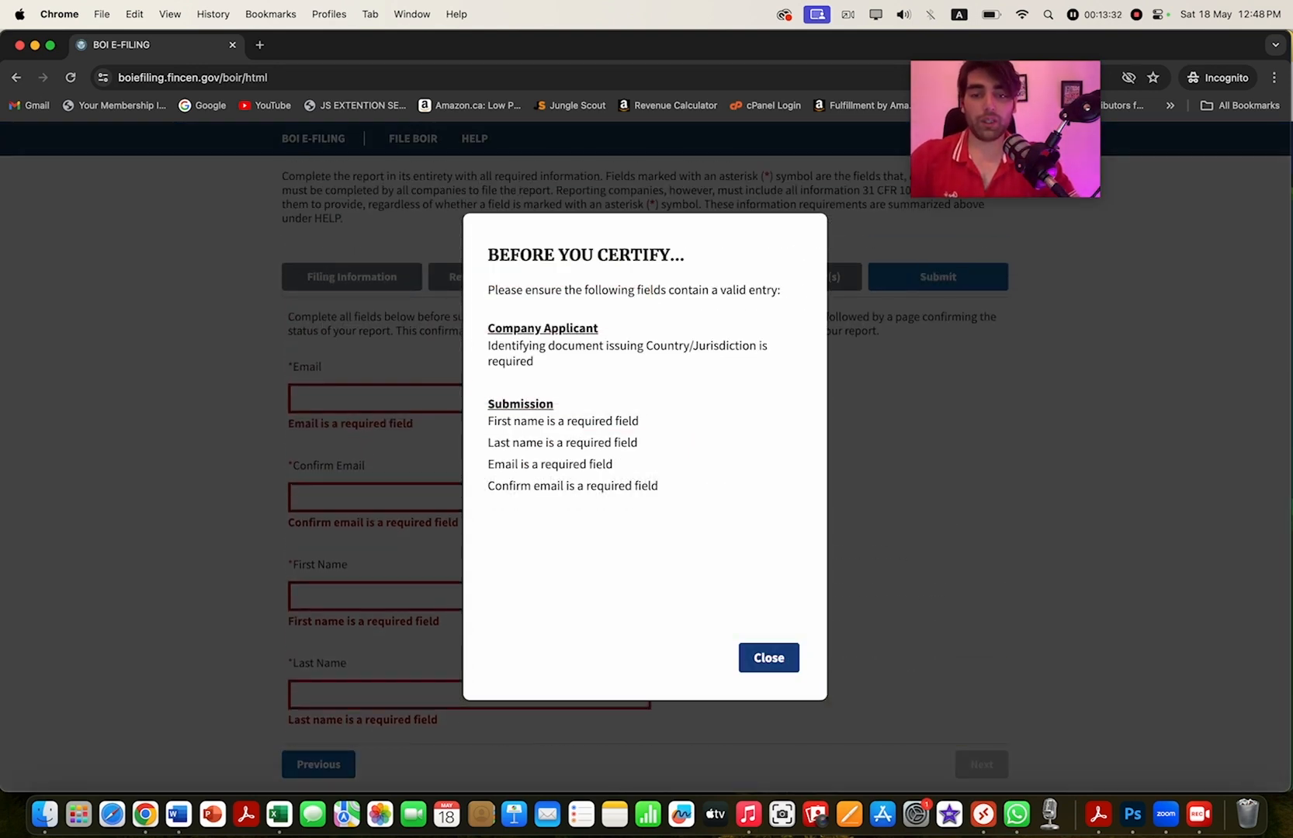
click(768, 657)
scroll(768, 657, up, 3)
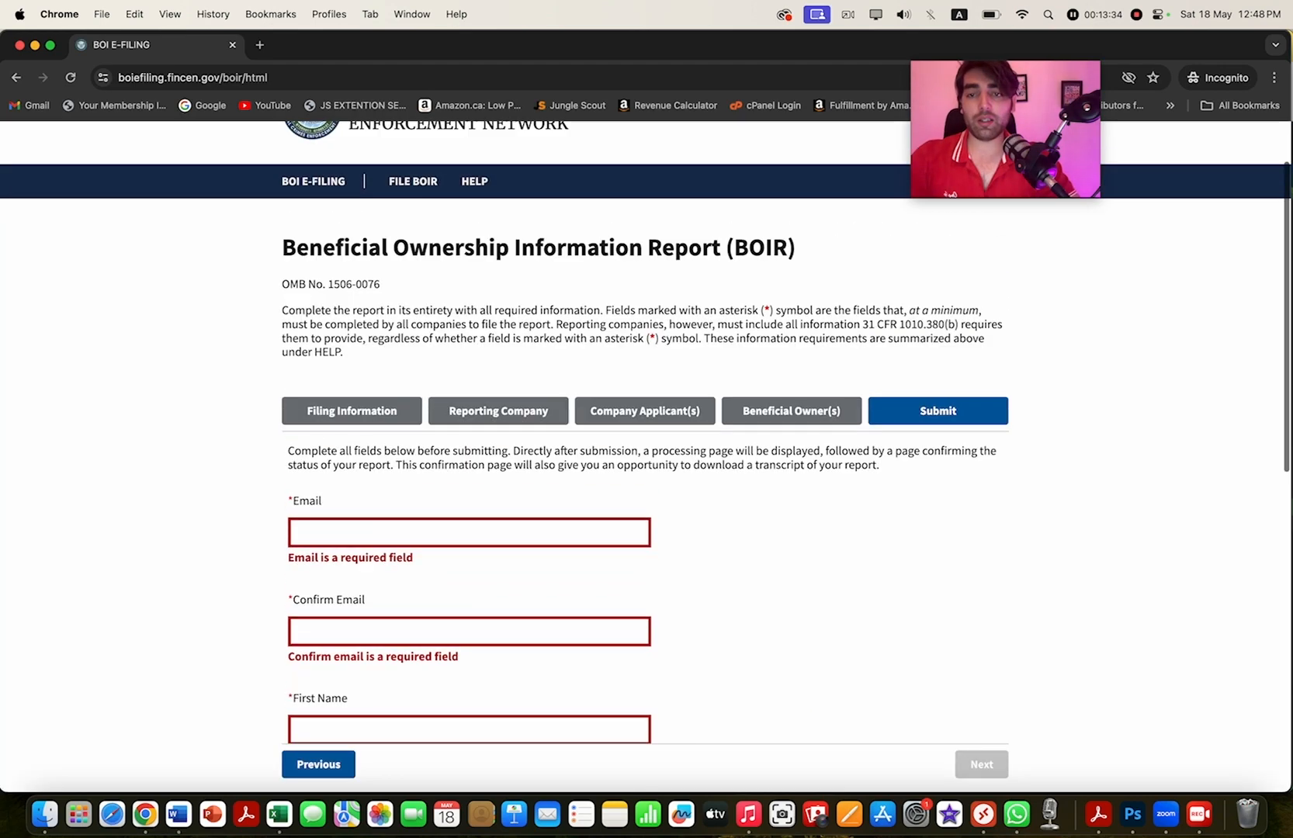
scroll(644, 465, down, 5)
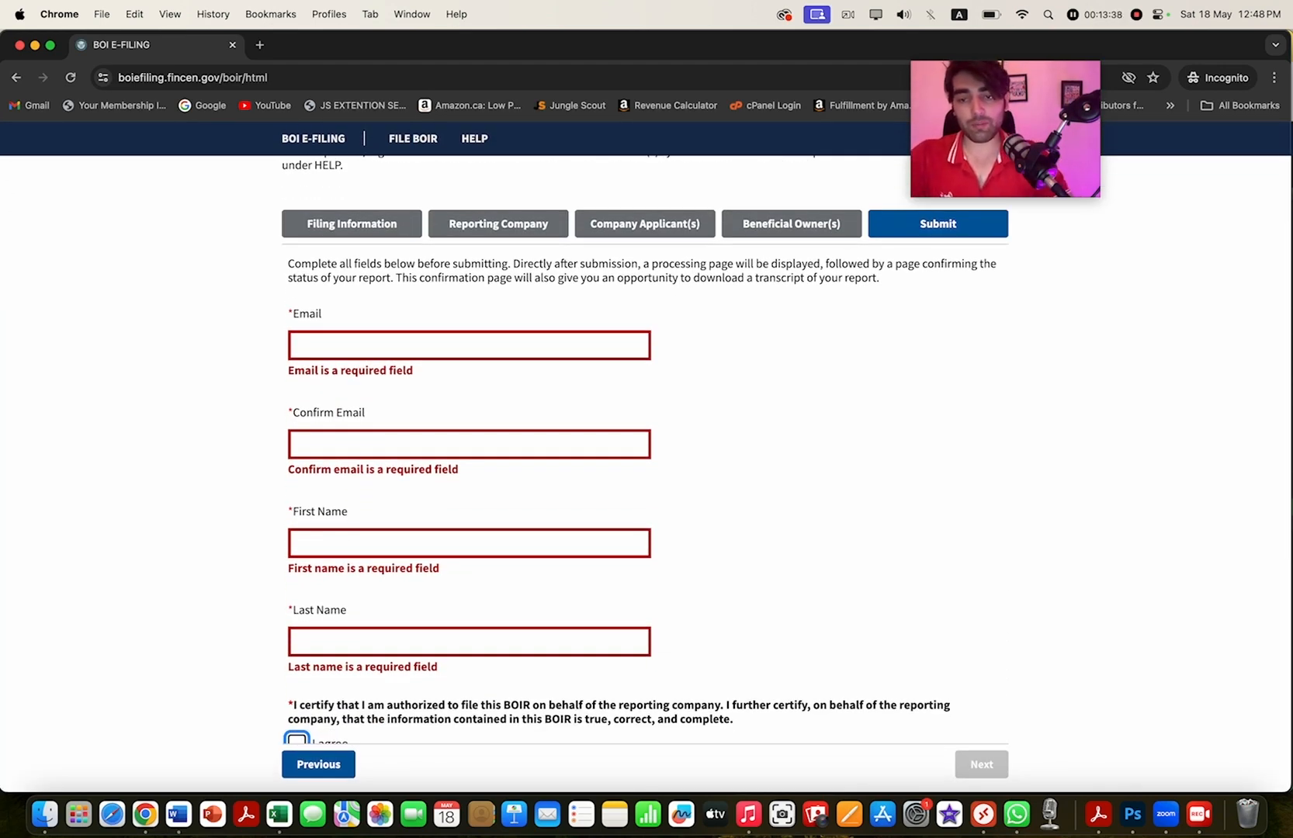
scroll(644, 466, down, 2)
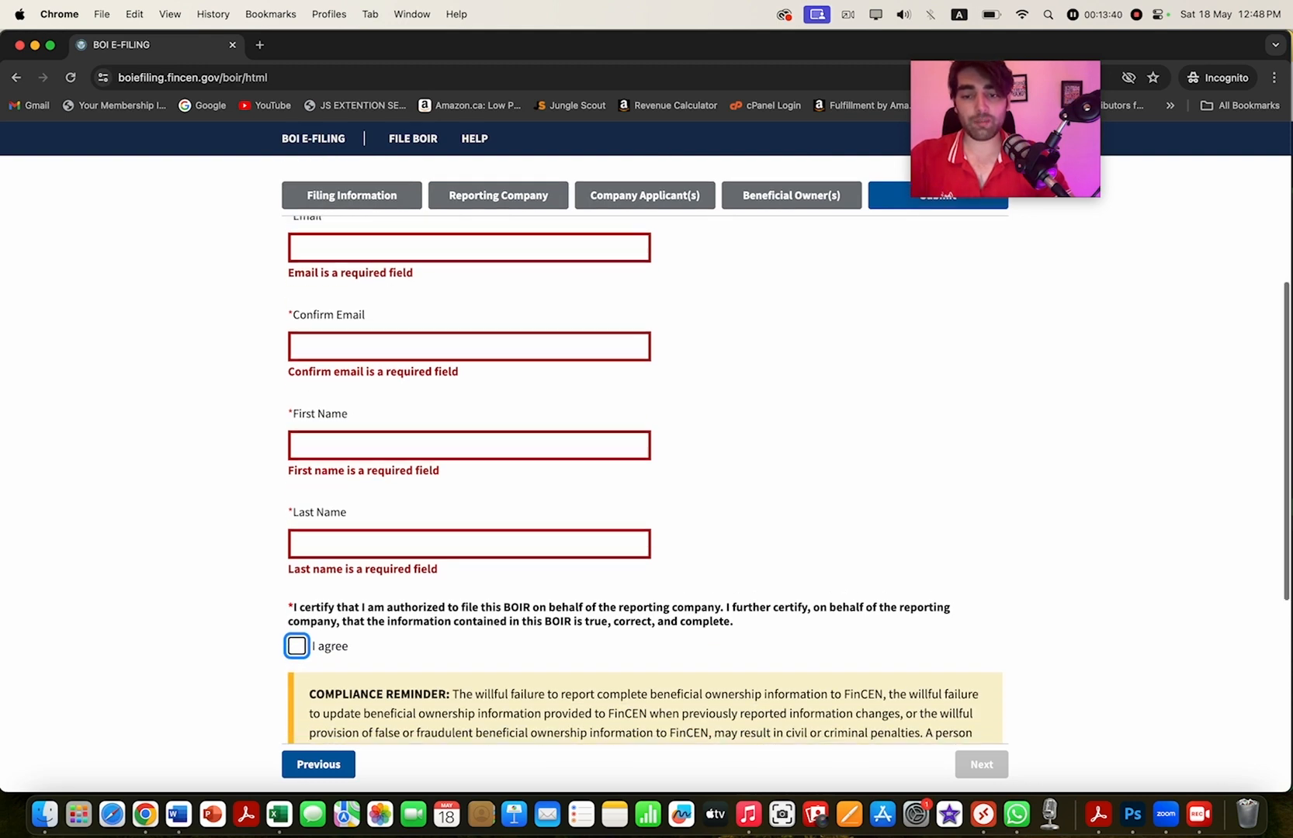
scroll(644, 466, down, 6)
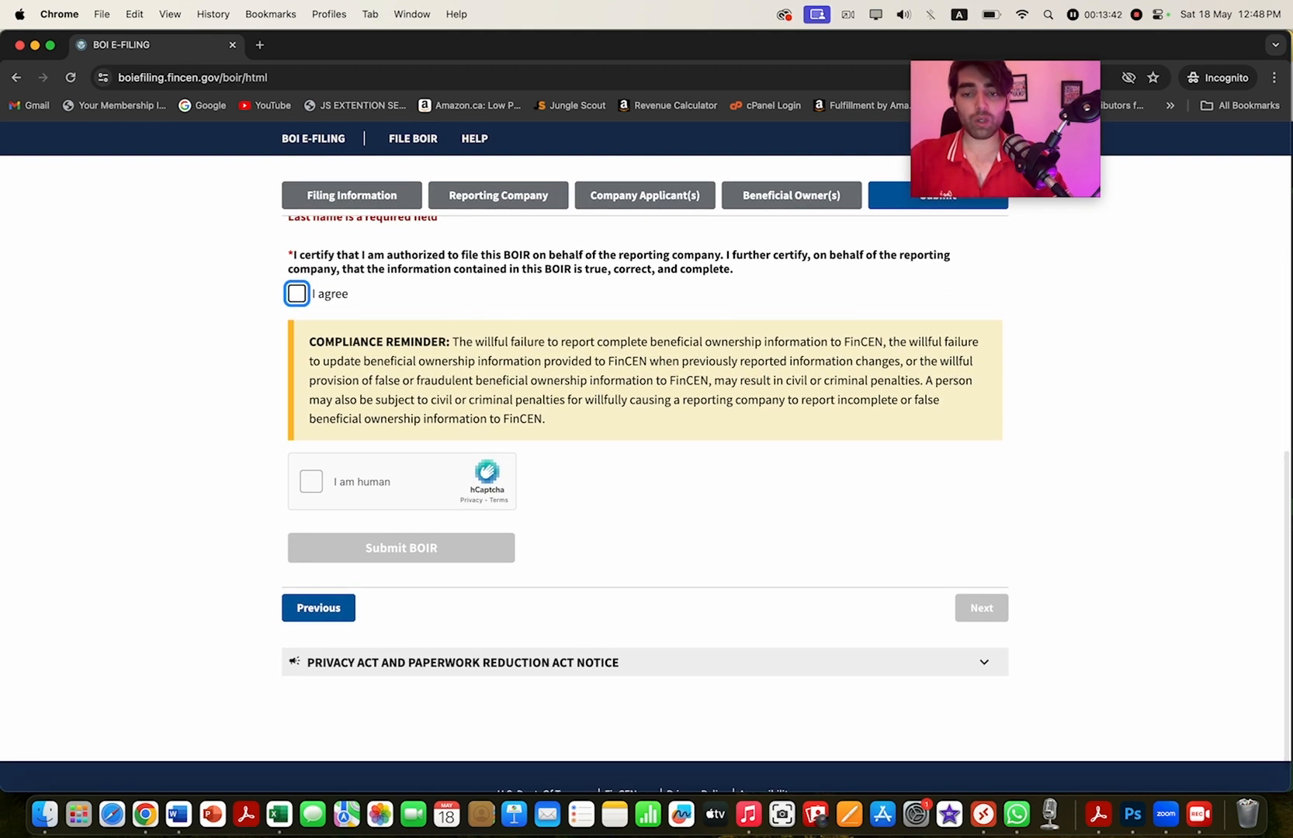
scroll(644, 465, up, 10)
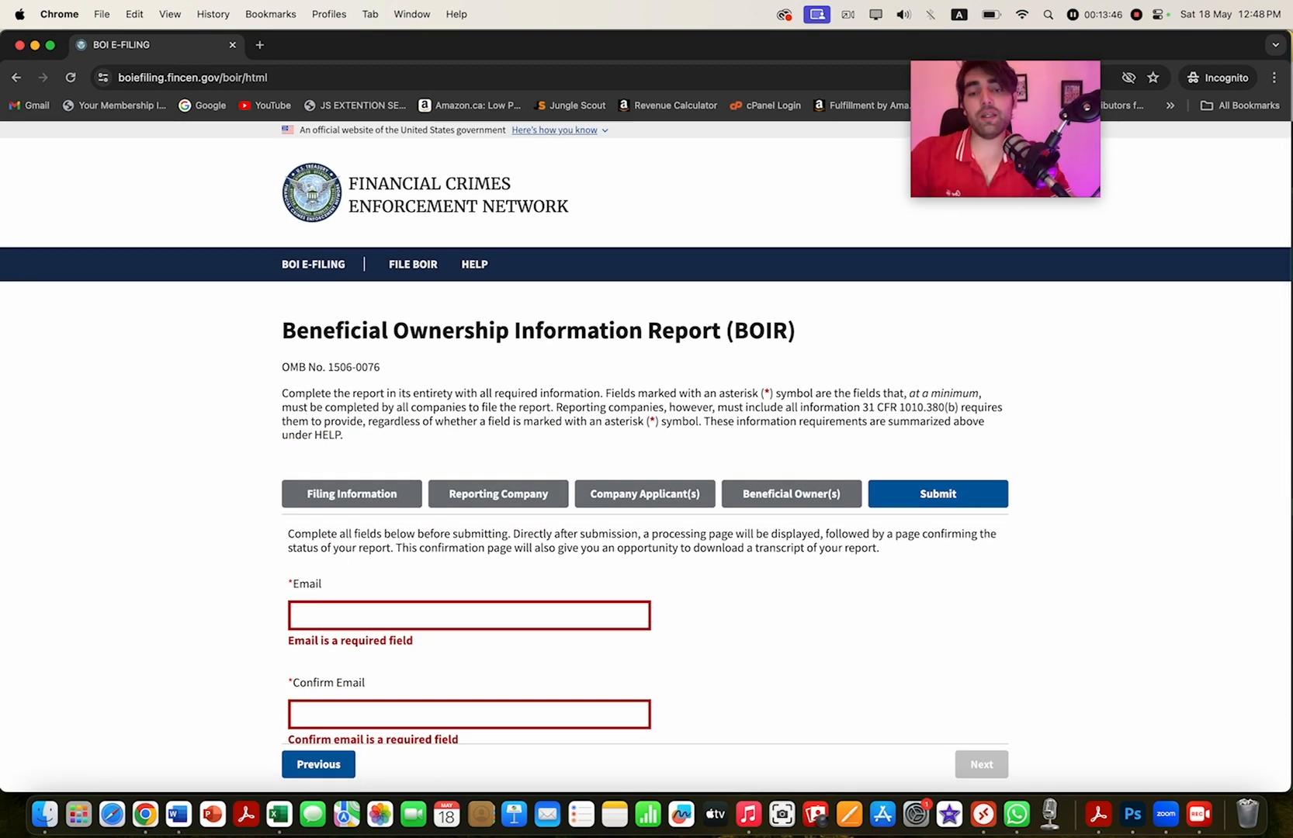
scroll(644, 465, down, 3)
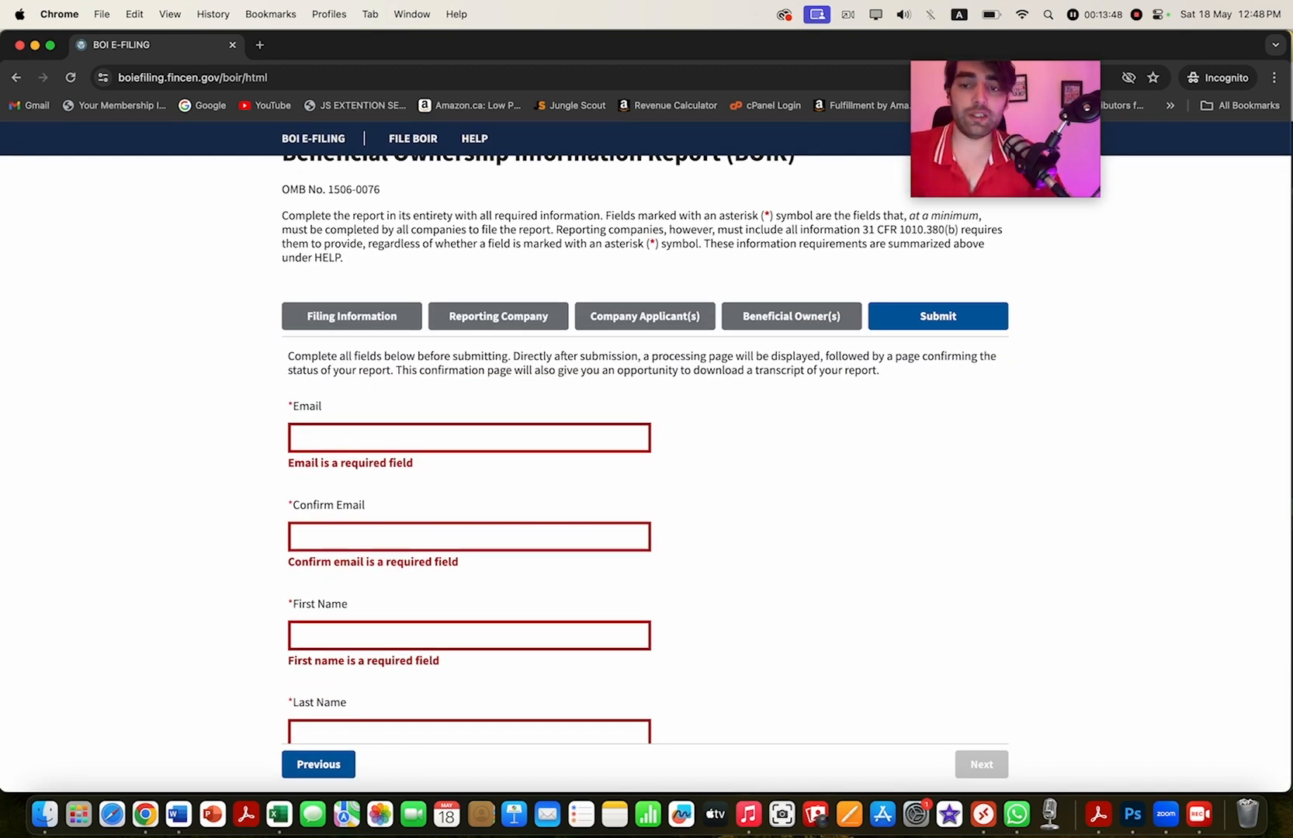